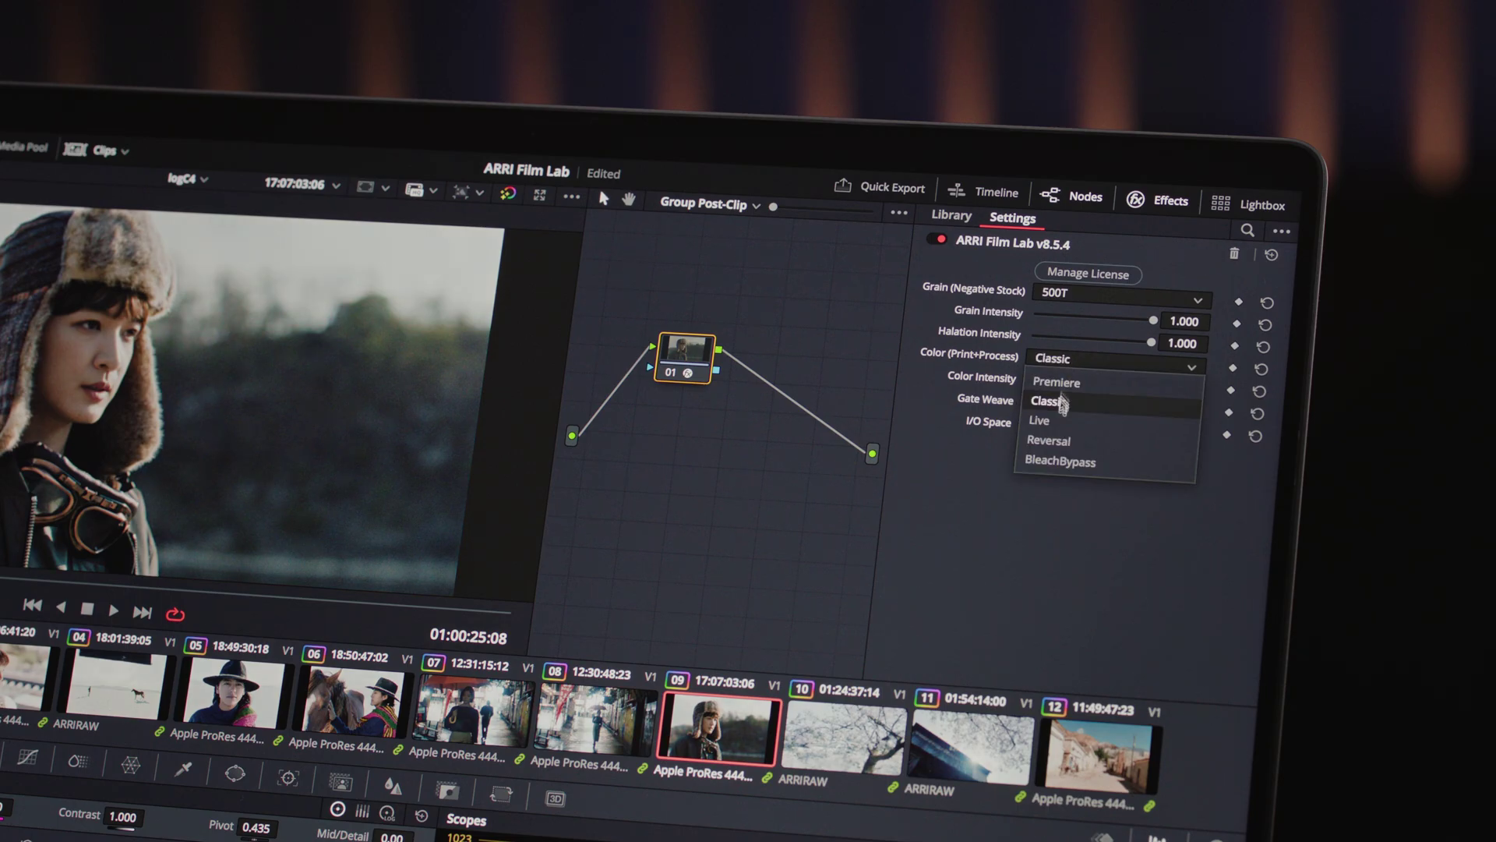
Try the Live and Reversal colour processes, then settle on BleachBypass at 0.721 Color Intensity
click(1062, 425)
click(1066, 359)
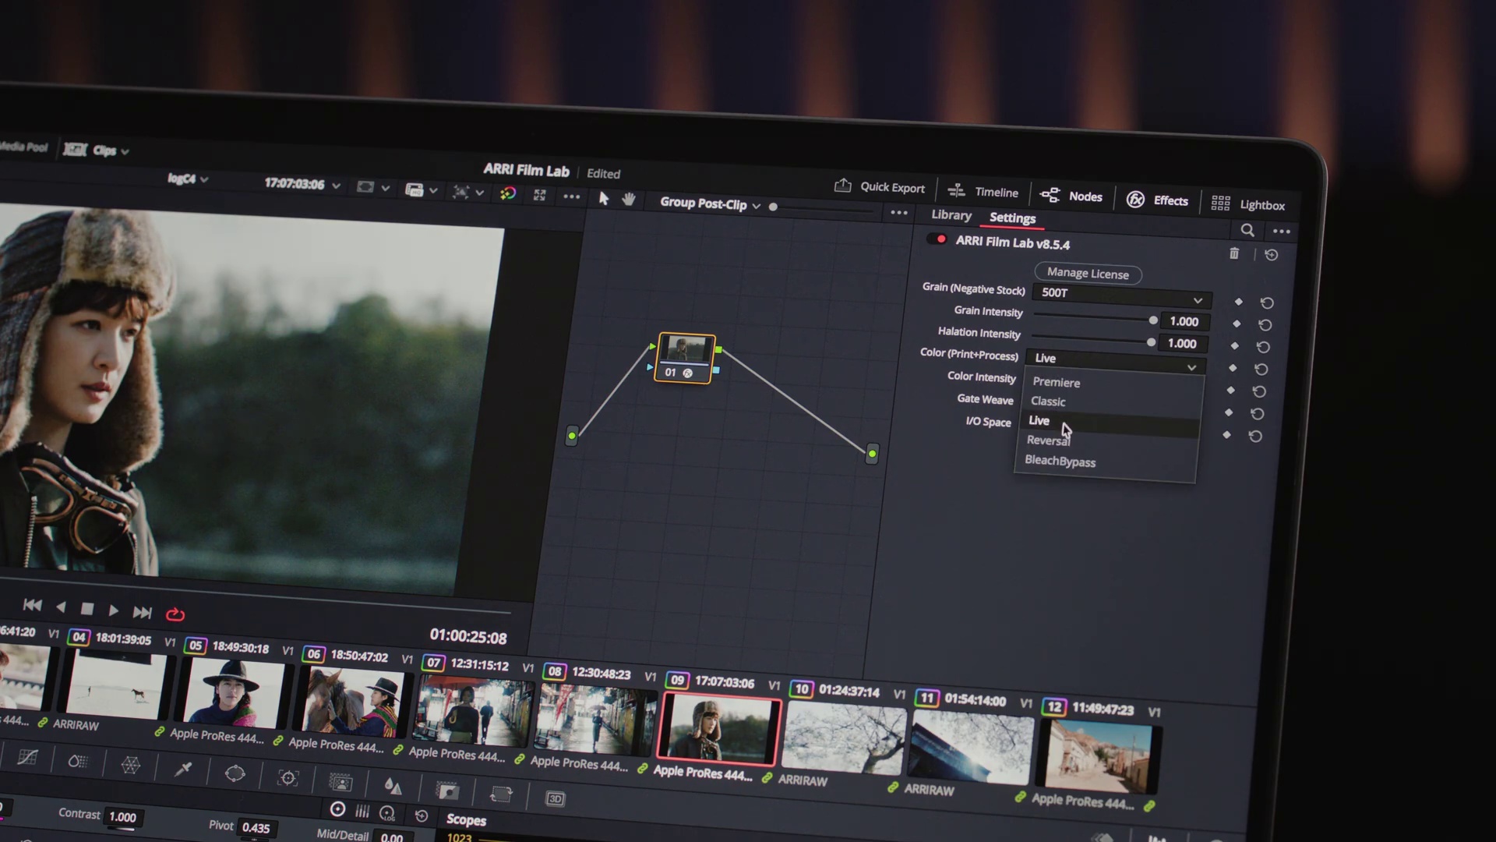
click(1065, 449)
click(1070, 361)
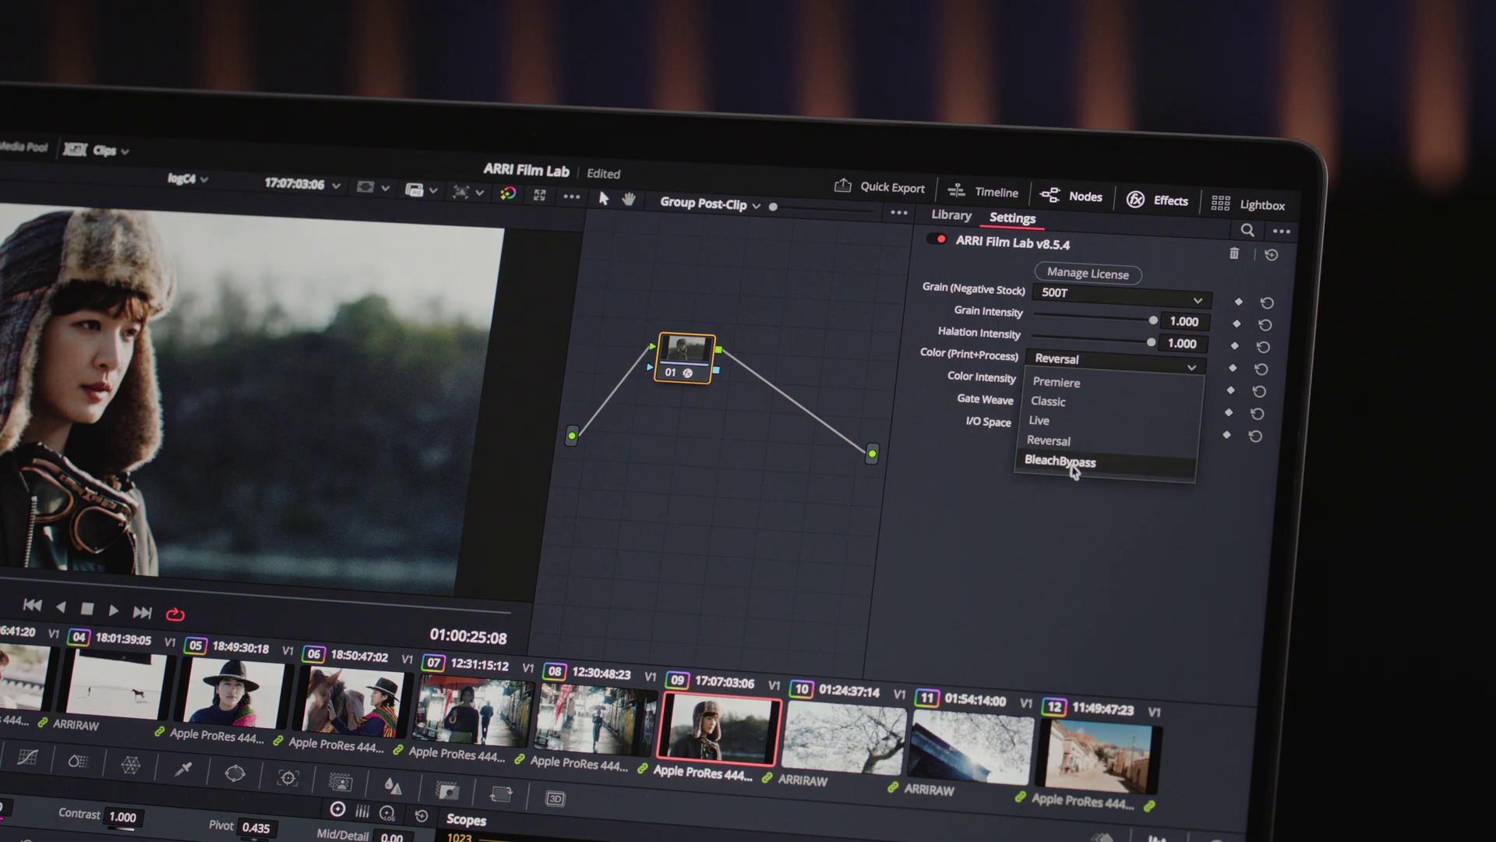
click(1072, 463)
drag(1146, 387, 1114, 389)
Switch the grain negative stock to 200T with Grain Intensity 0.723
click(1087, 300)
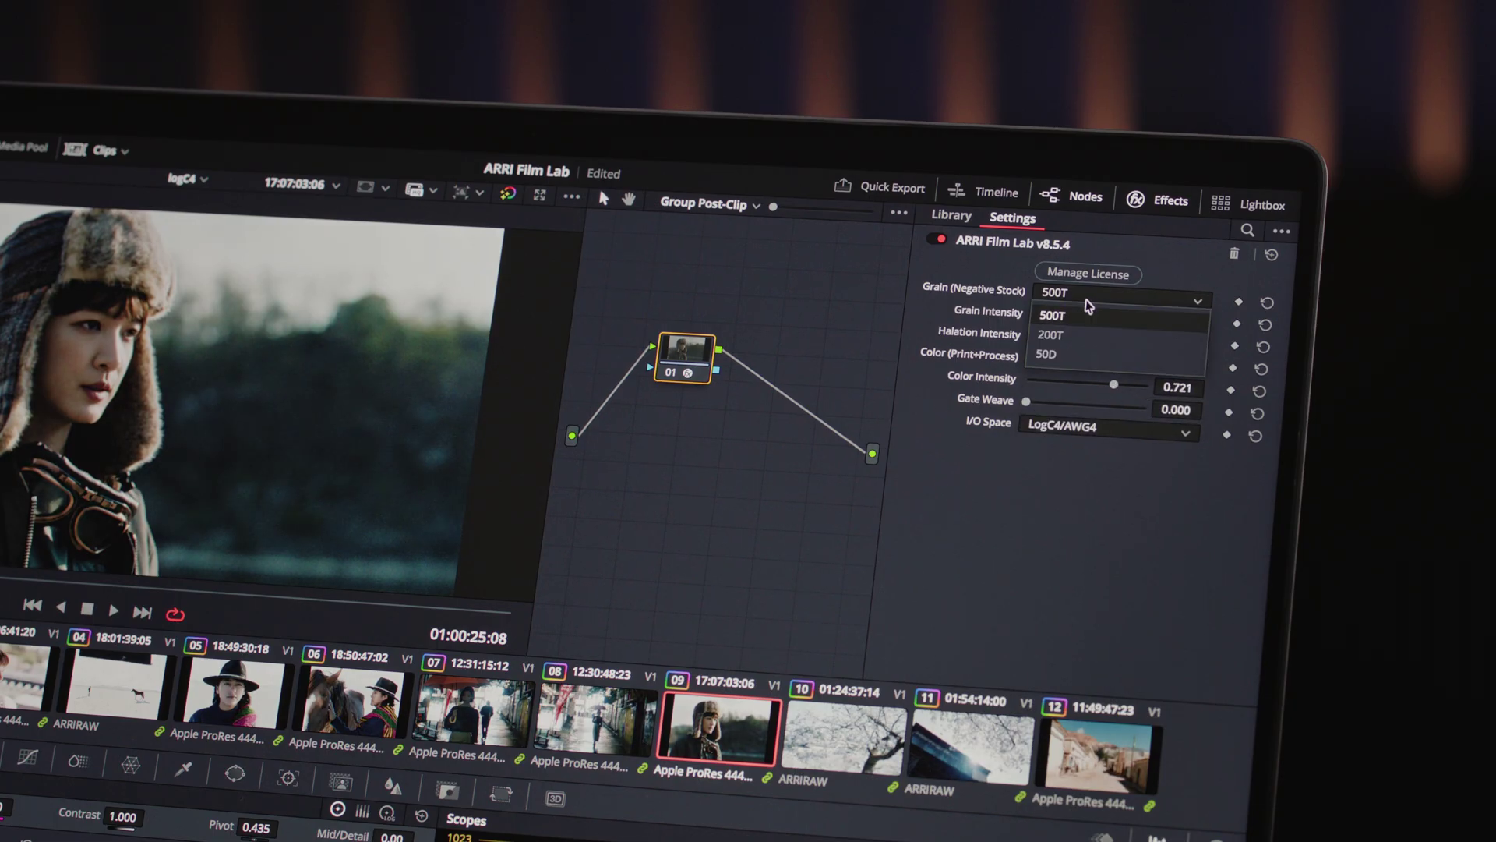
click(1087, 337)
drag(1150, 320, 1099, 345)
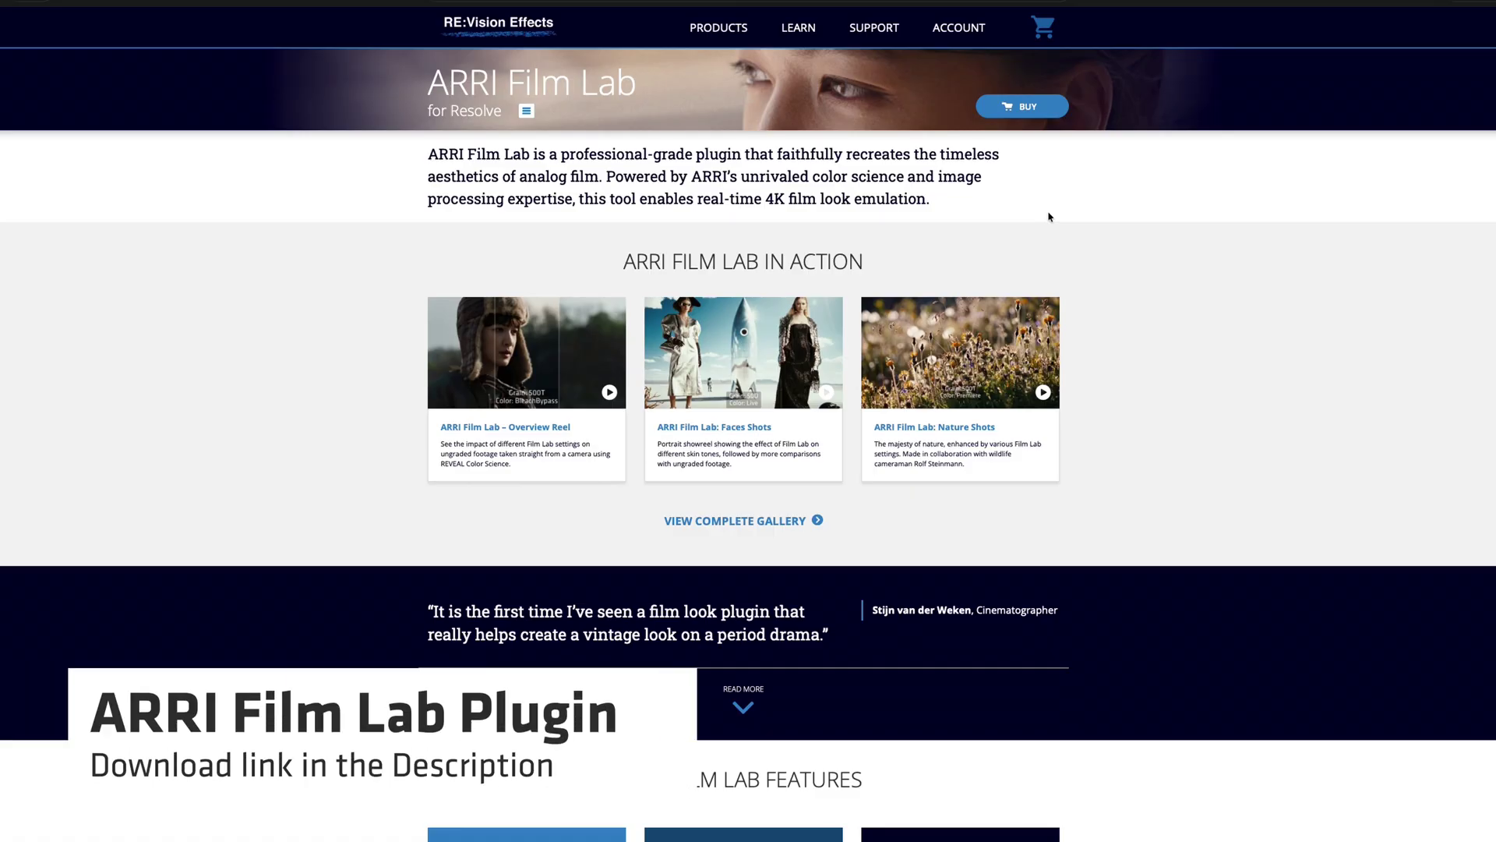
Scroll down to the Download section and download the Mac OS installer of ARRI Film Lab
scroll(1049, 217, down, 5)
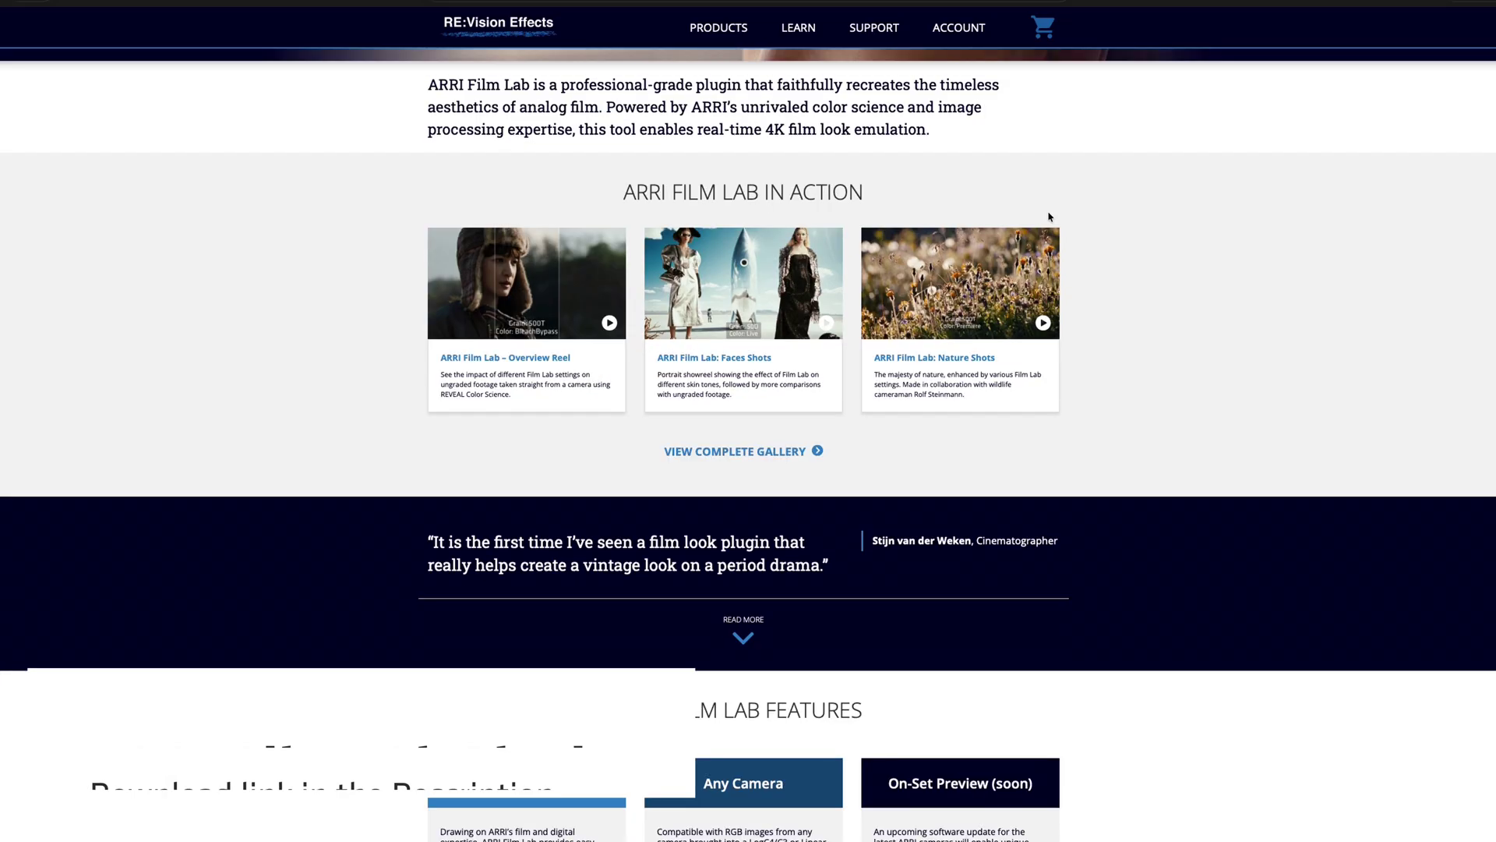
scroll(1049, 217, down, 12)
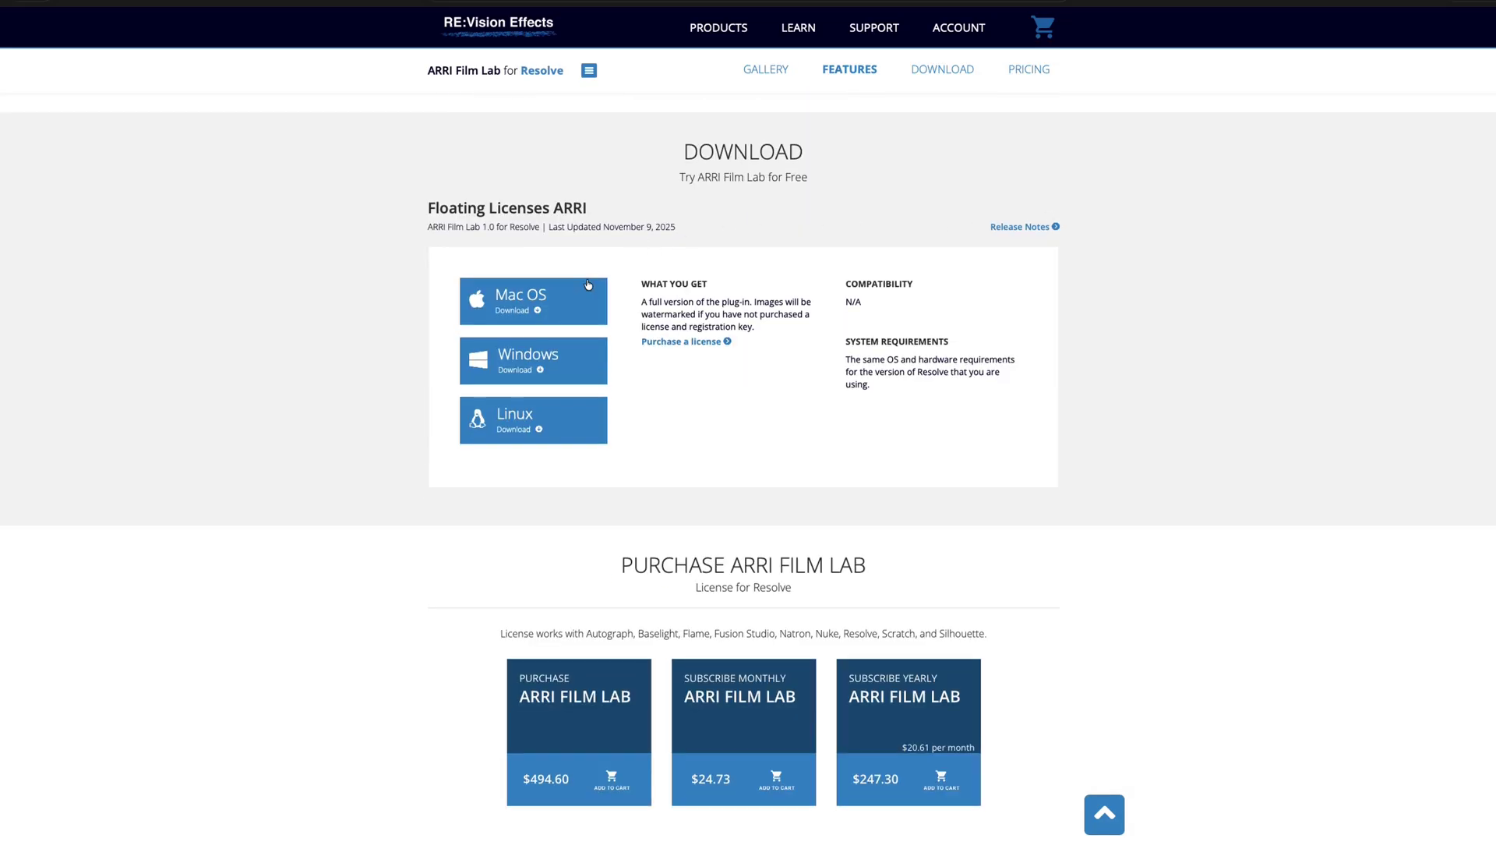
click(588, 284)
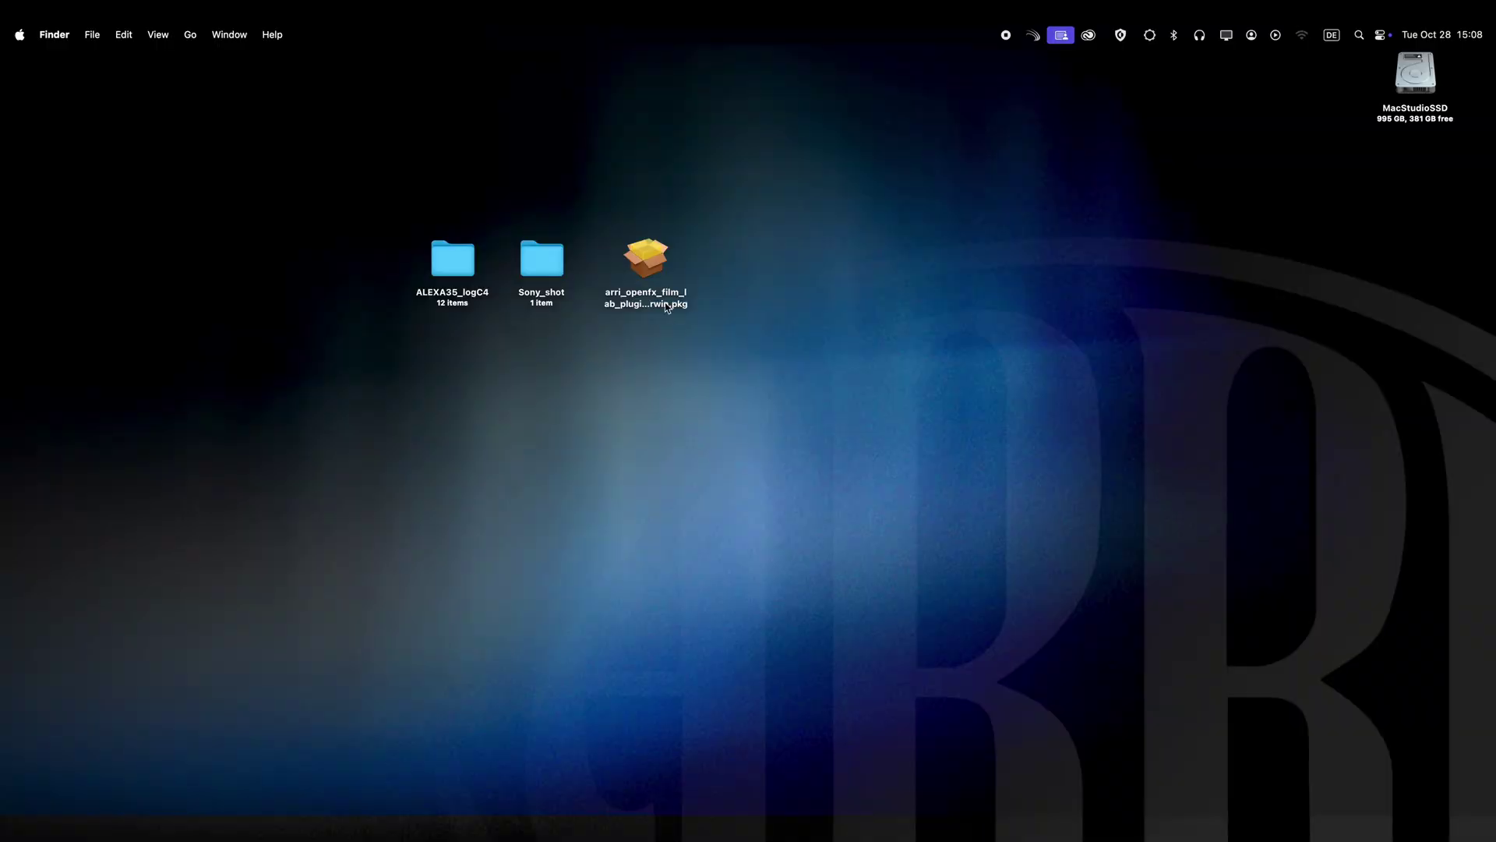
Install the ARRI OpenFX Film Lab plugin package, accepting the licence and entering the admin password
double_click(651, 274)
click(947, 516)
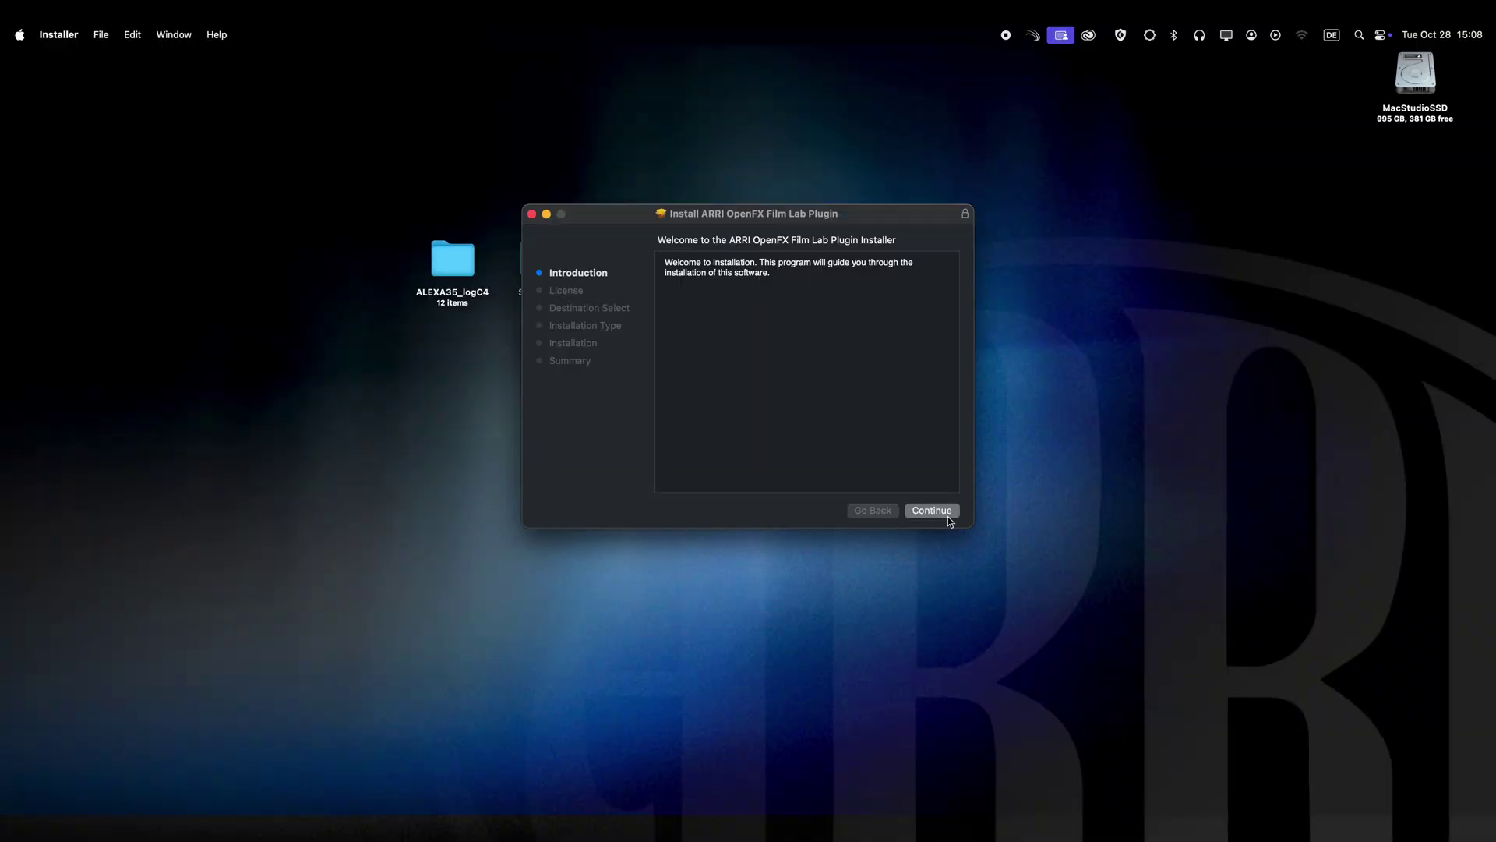
click(947, 516)
click(898, 414)
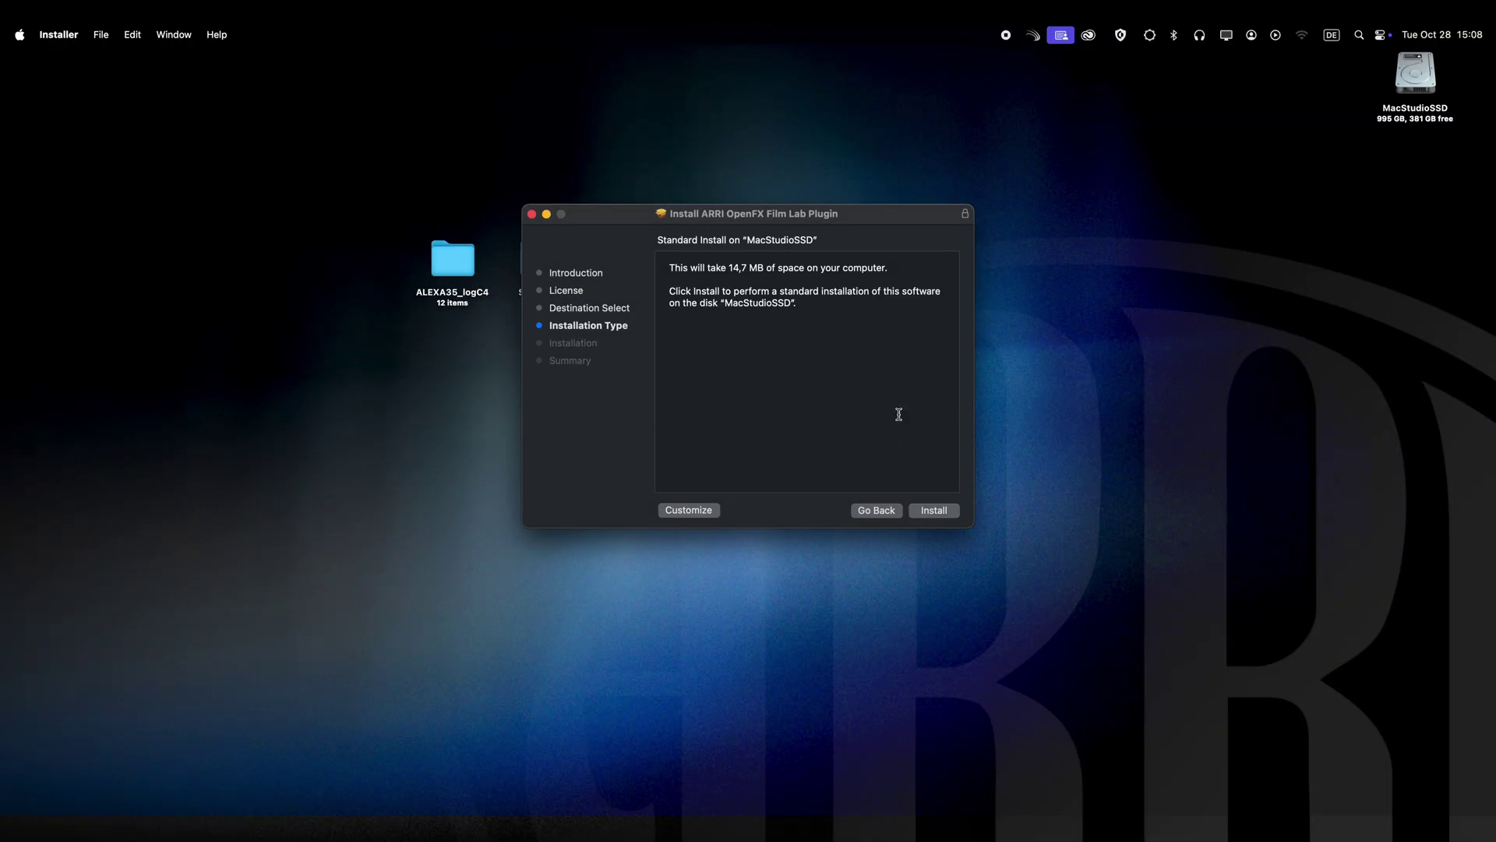
click(946, 511)
text(•)
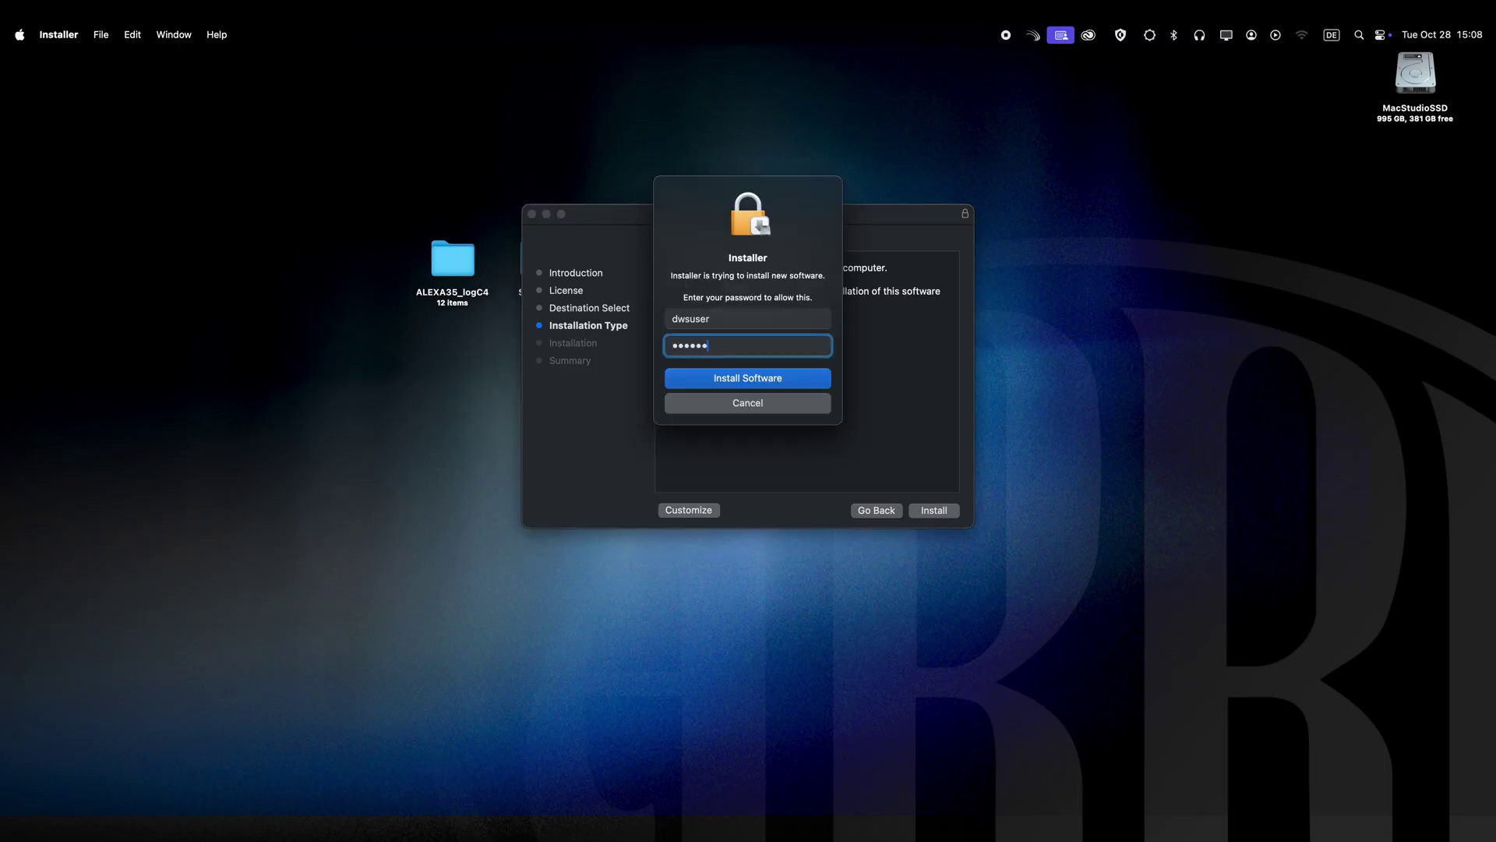
text(•••••)
key(Return)
click(944, 511)
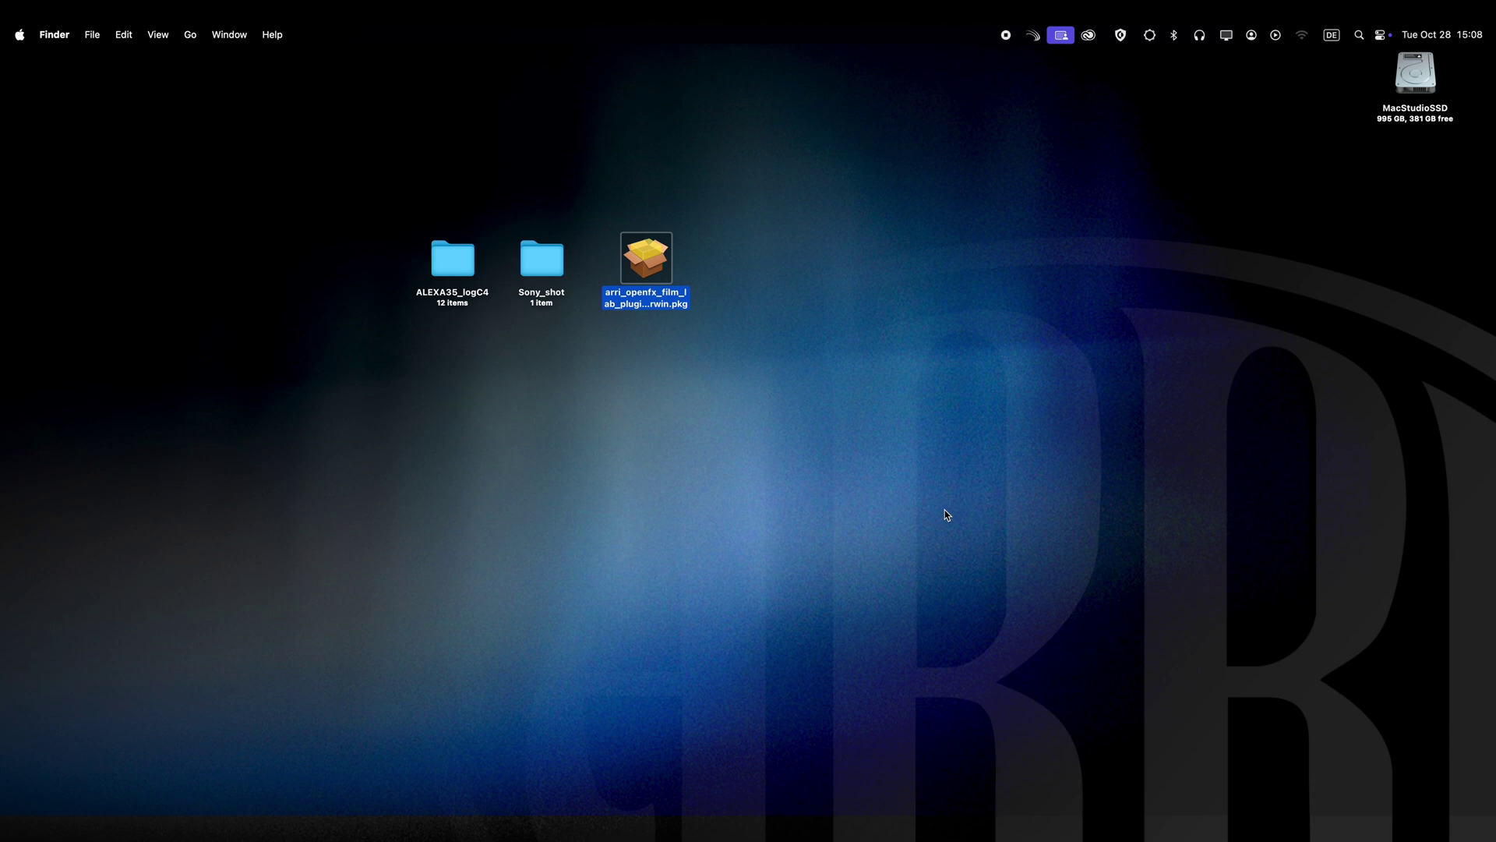
Launch DaVinci Resolve through Spotlight search with 'res'
key(super+space)
text(res)
key(Return)
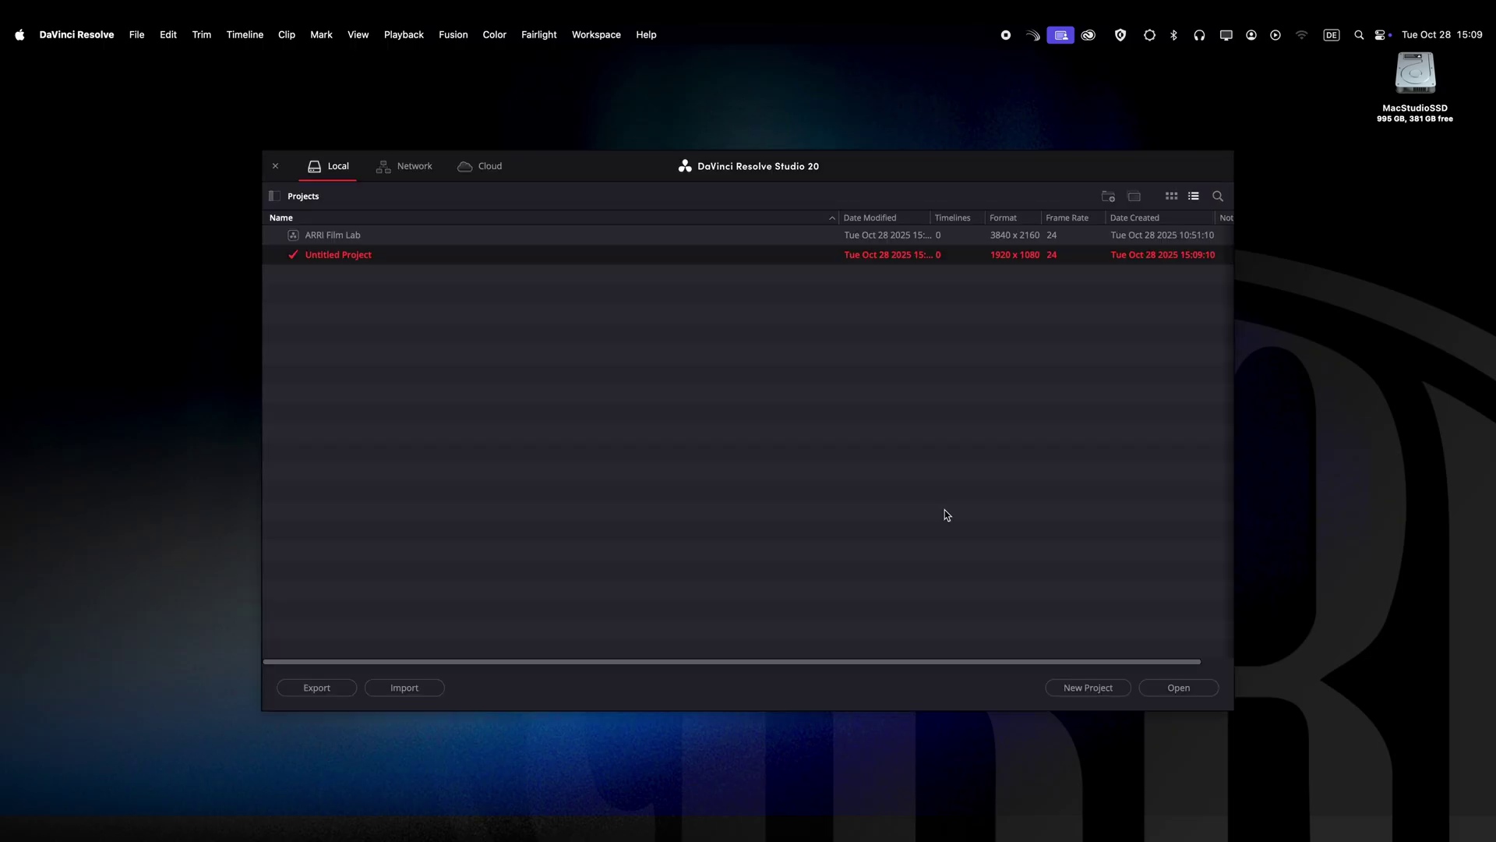
Open the ARRI Film Lab project, verify Film Lab under Video Plugins, and import the ALEXA35_logC4 folder into Master
double_click(445, 233)
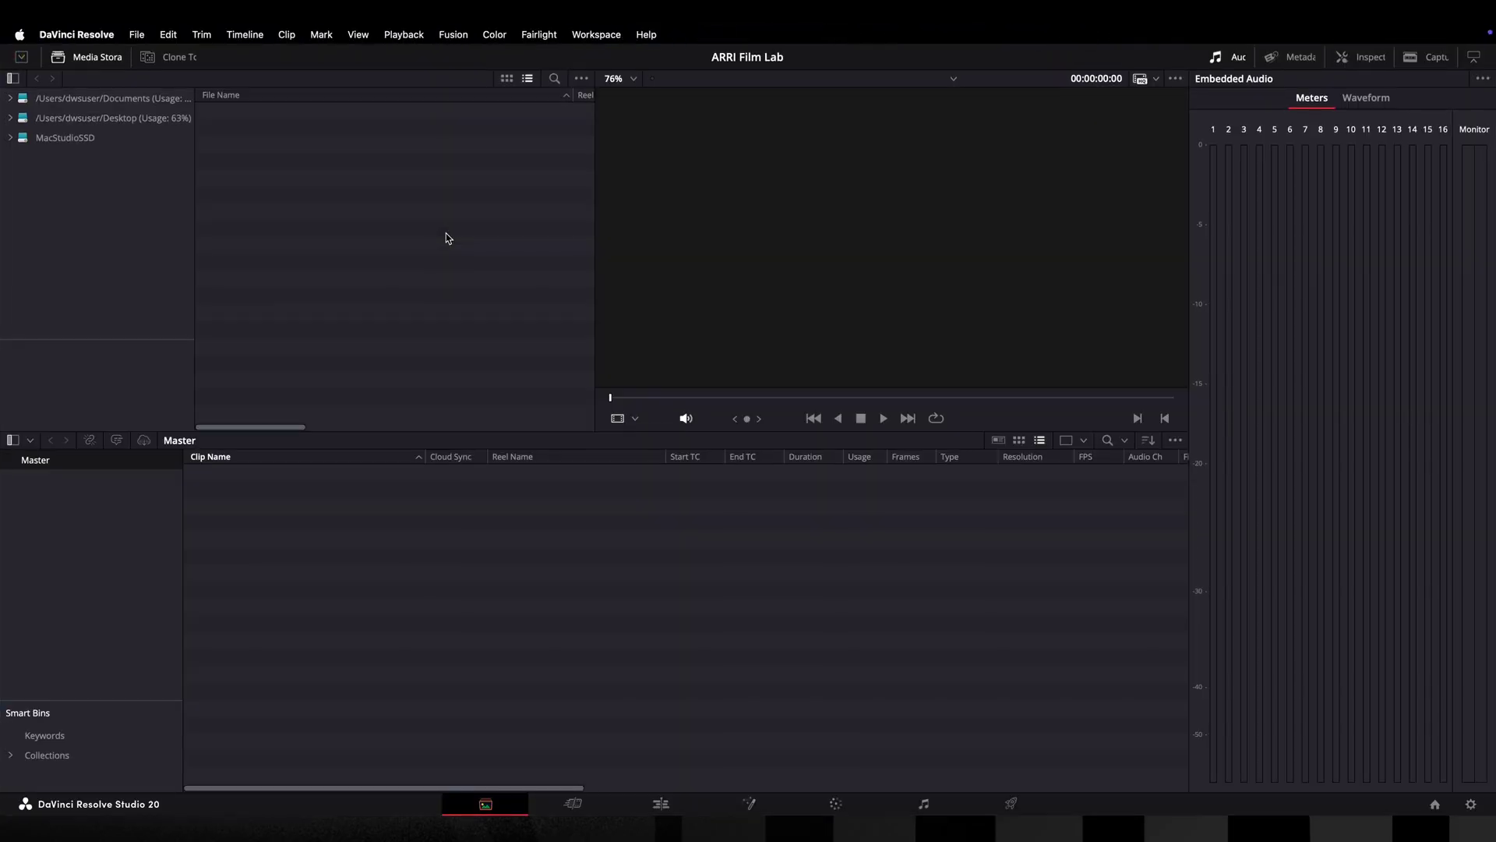
click(76, 34)
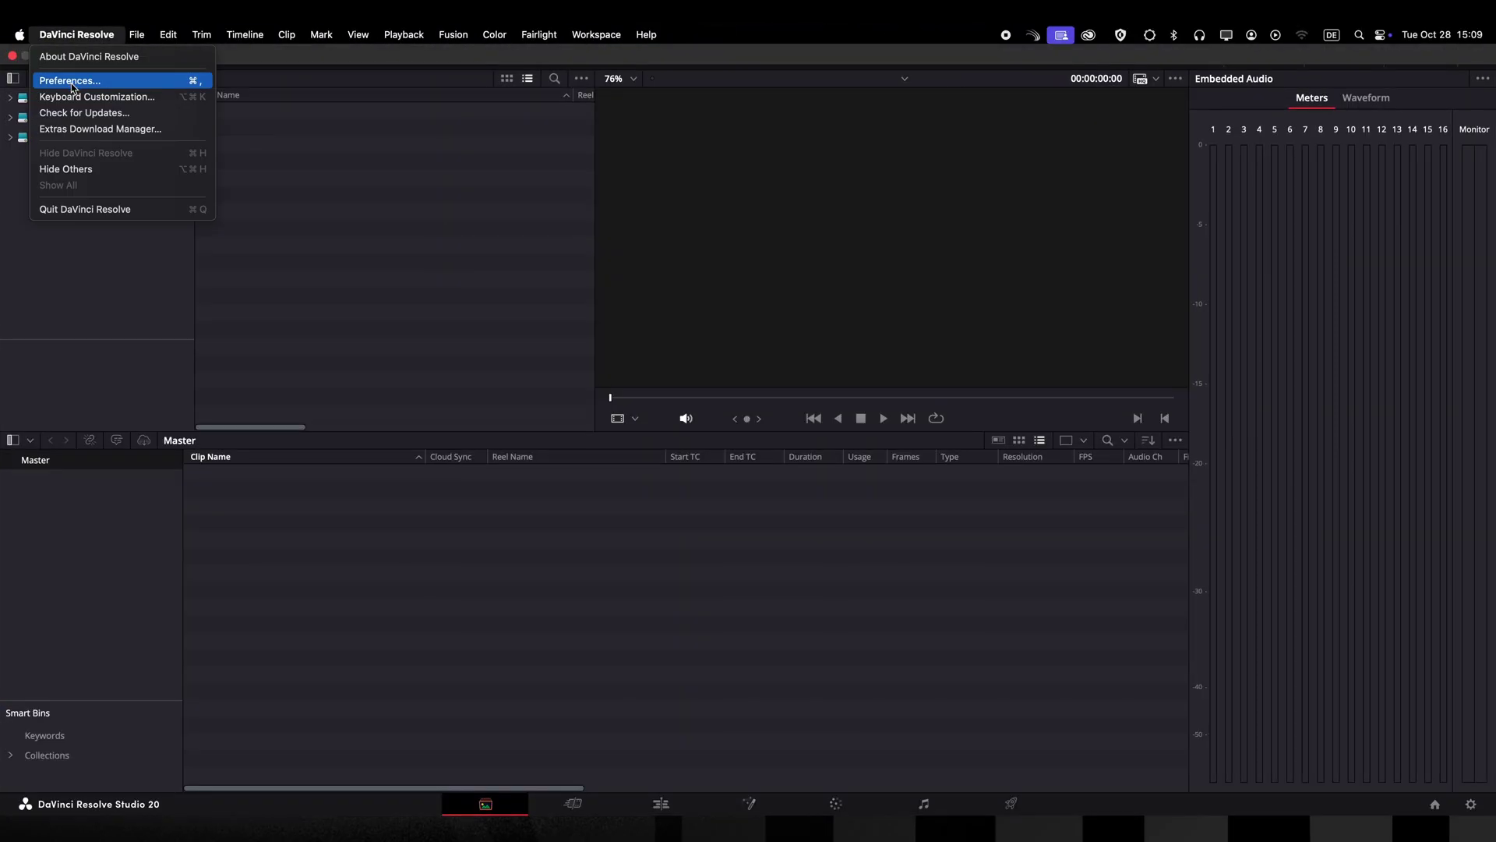
click(72, 84)
click(535, 292)
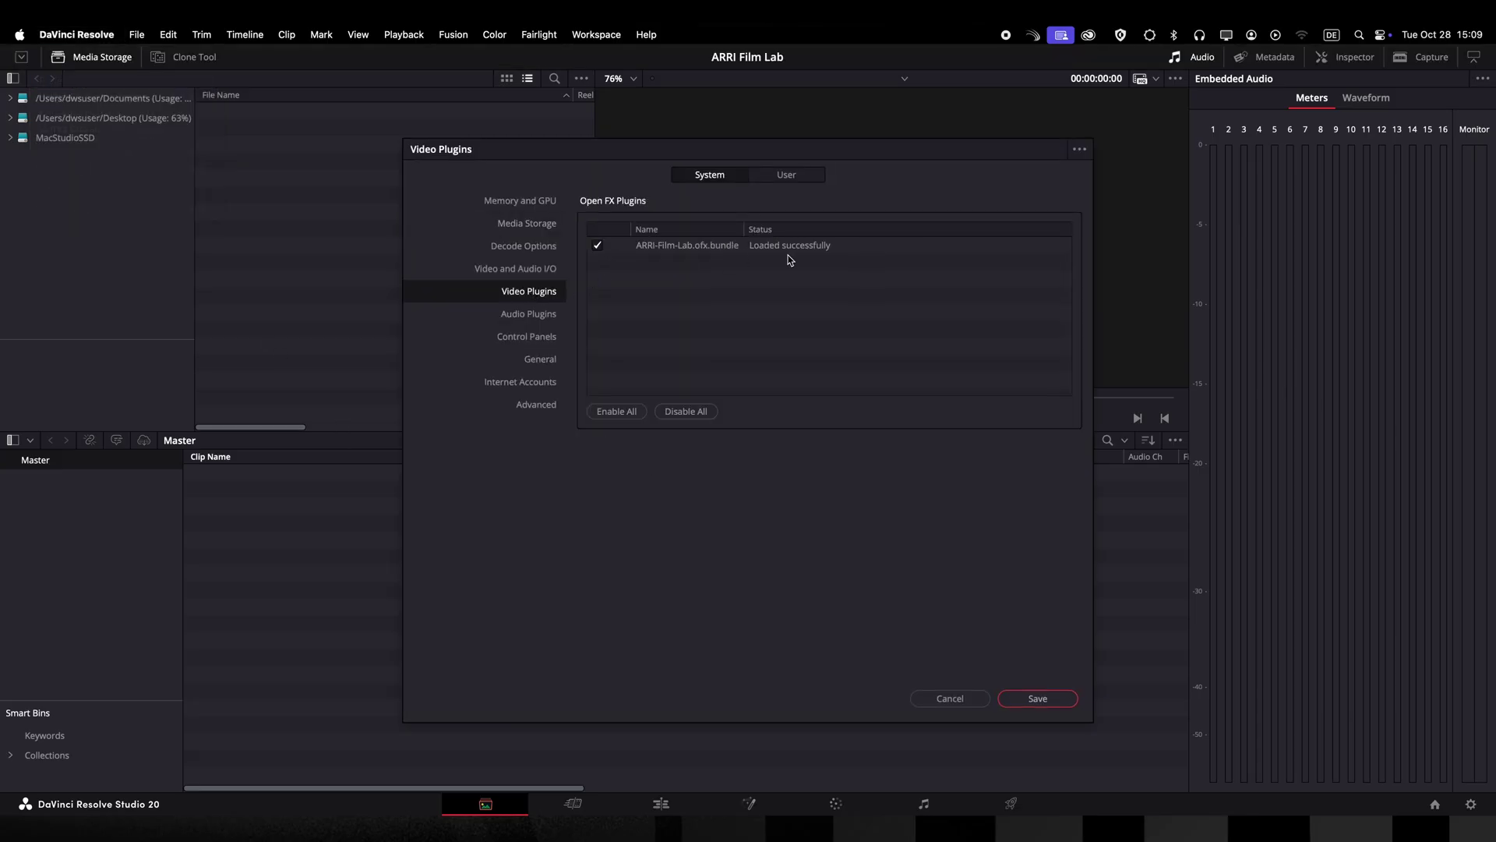
click(1037, 698)
click(120, 120)
drag(257, 110, 63, 462)
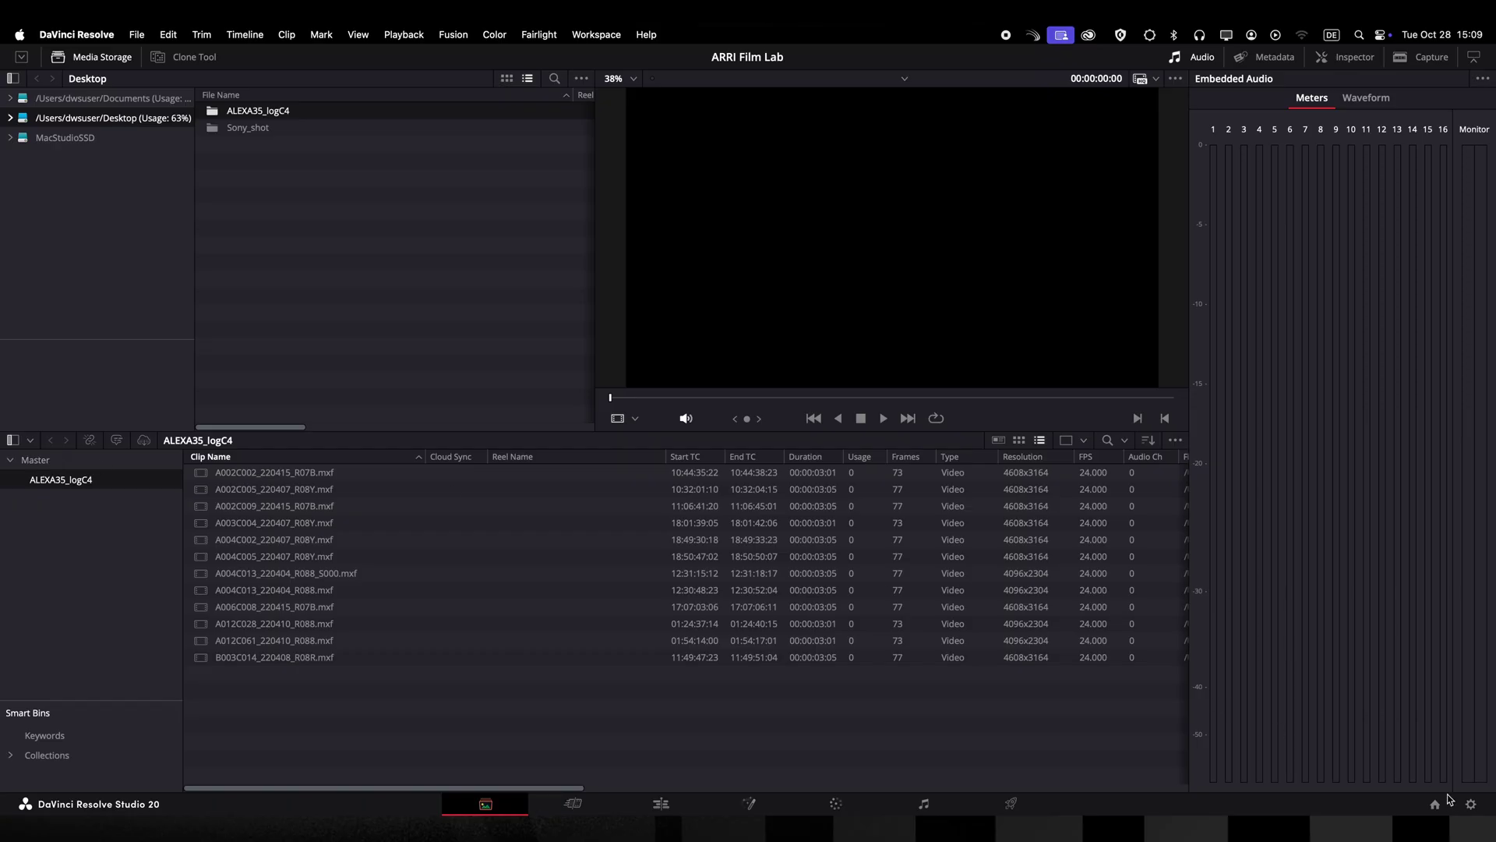
Set the timeline colour space to ARRI LogC4 and keep Rec.709 (Scene) as output colour space
click(1470, 805)
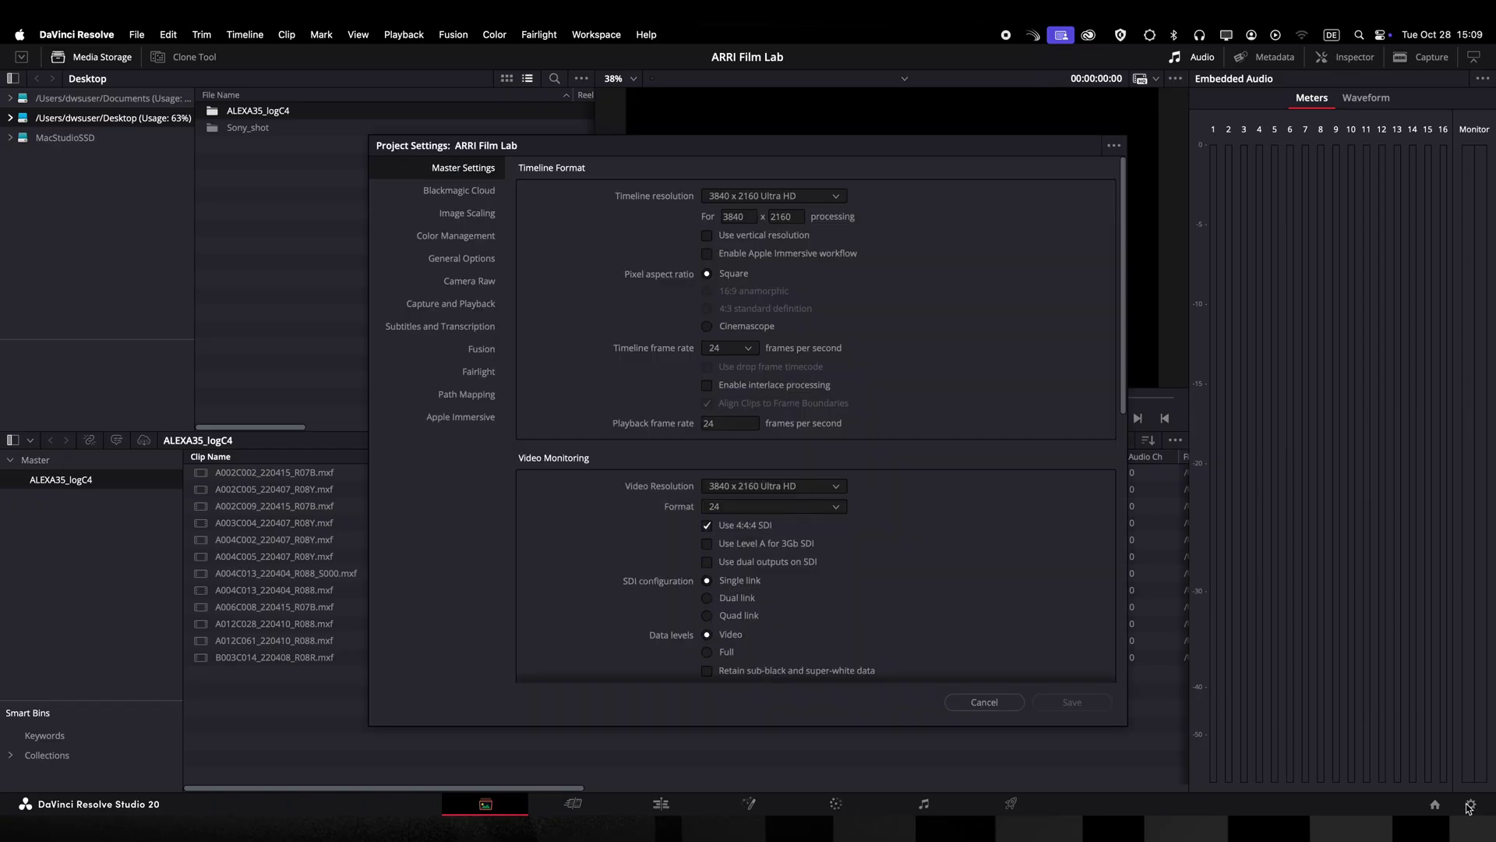
click(429, 241)
click(749, 237)
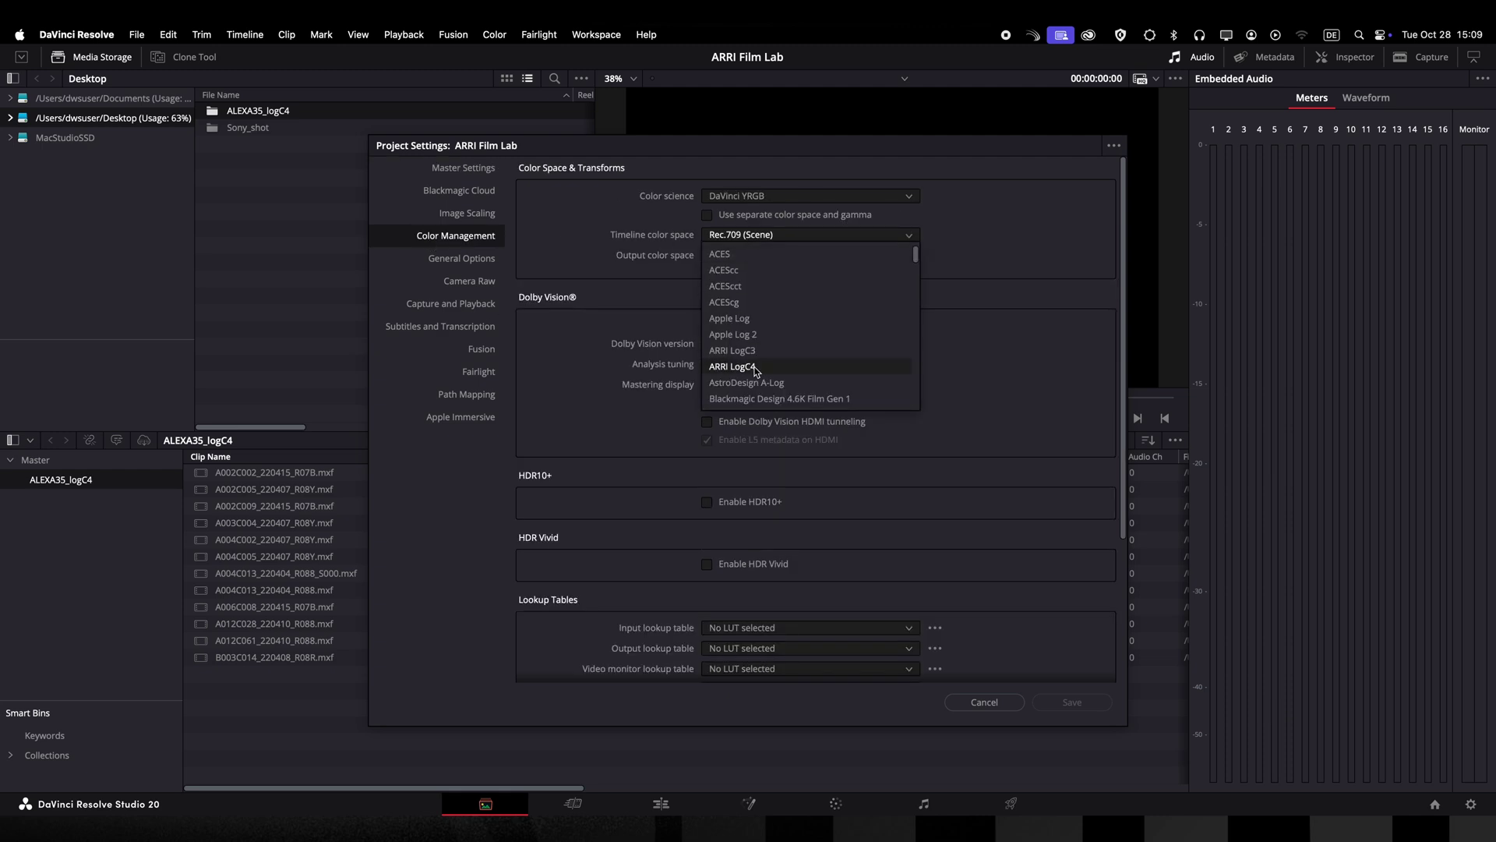
click(755, 368)
click(746, 256)
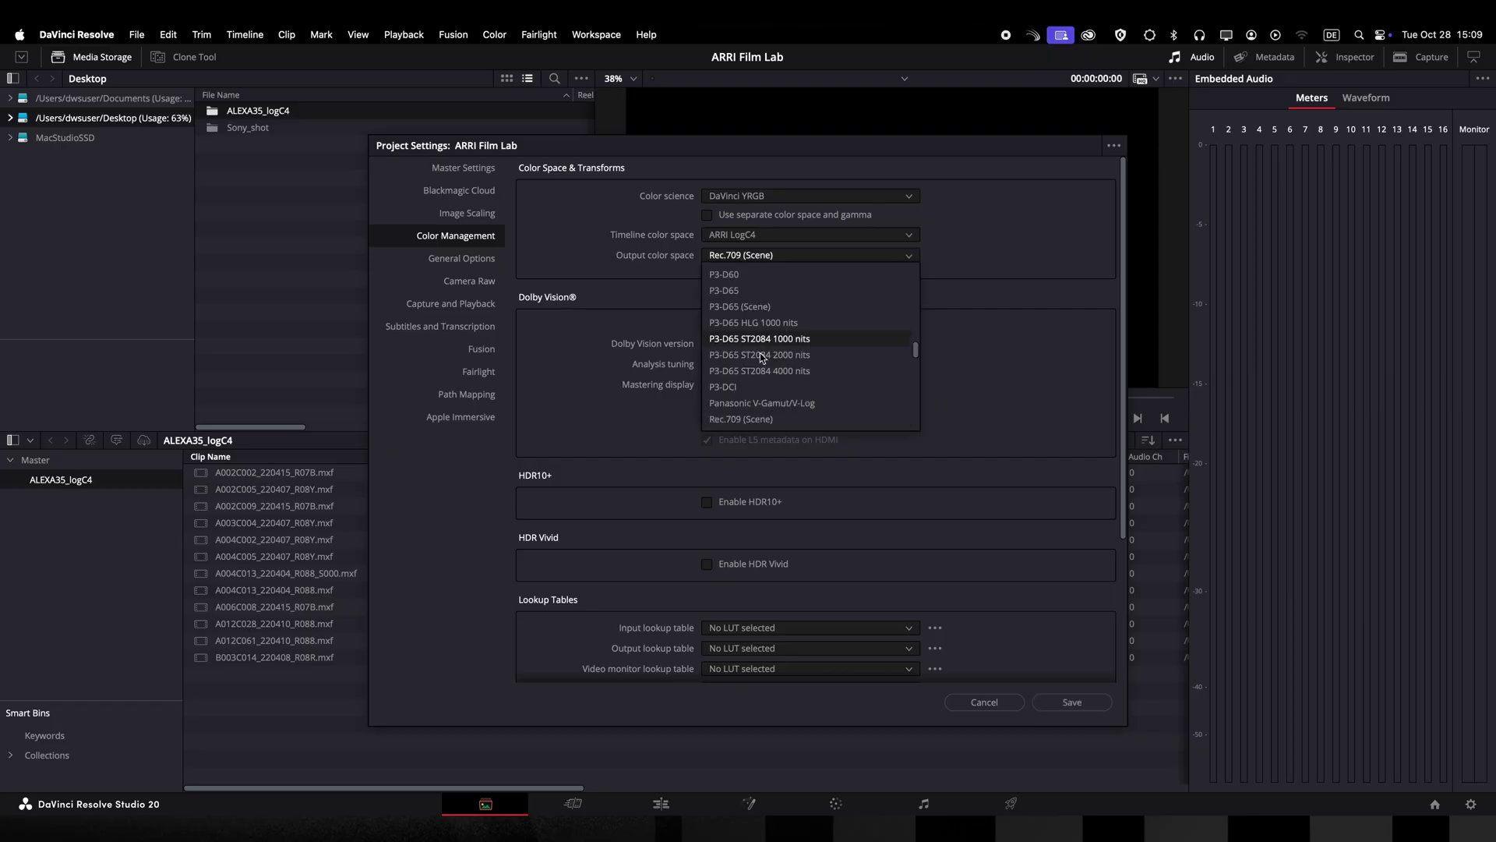
click(753, 411)
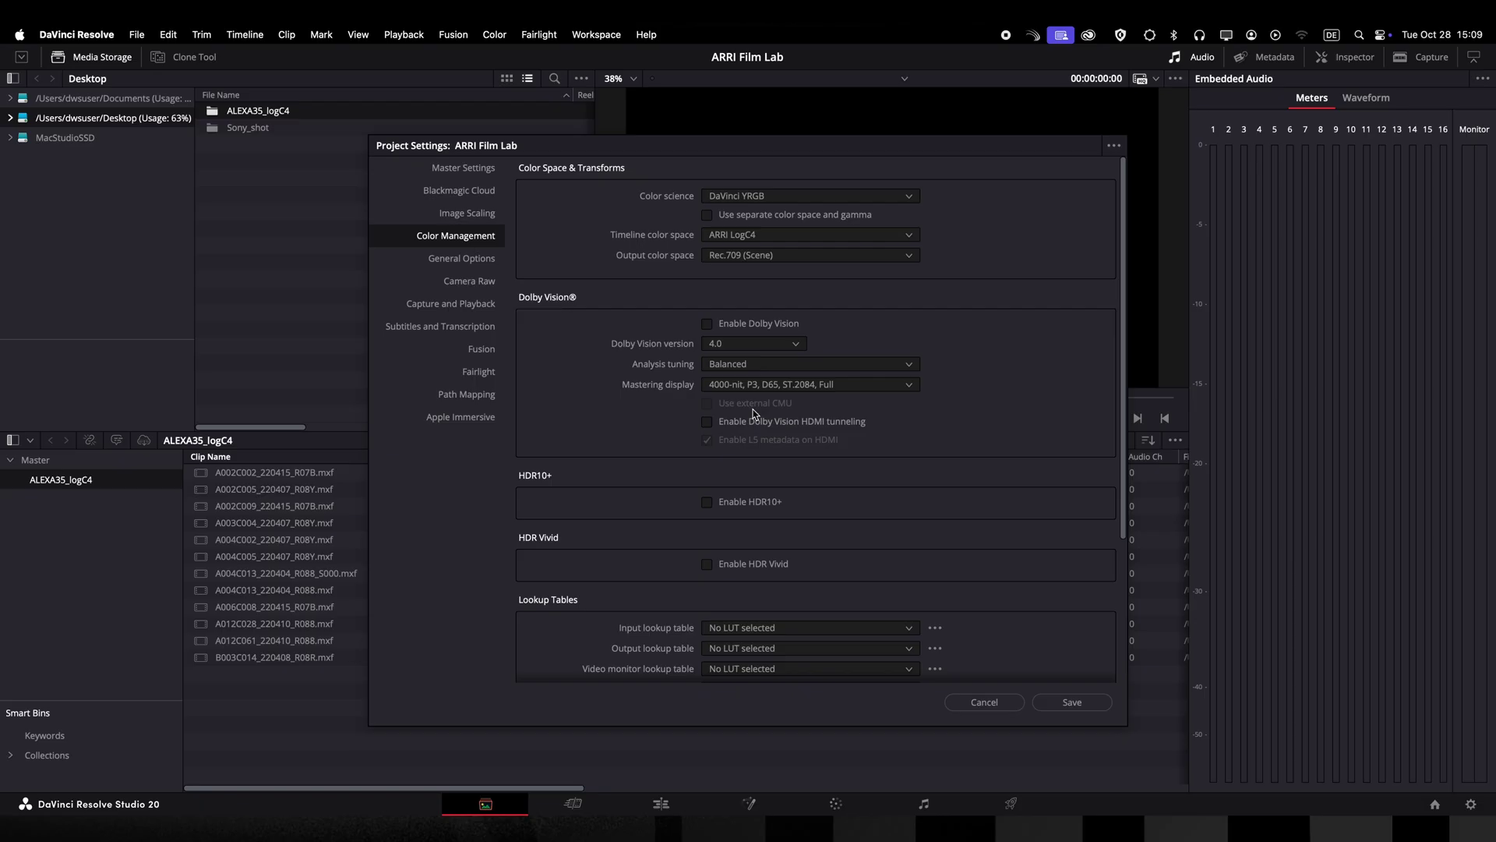
Apply the ARRI_LogC4-to-Gamma24_Rec709-D65_v1_65 output LUT with Tetrahedral interpolation and save
scroll(769, 578, down, 5)
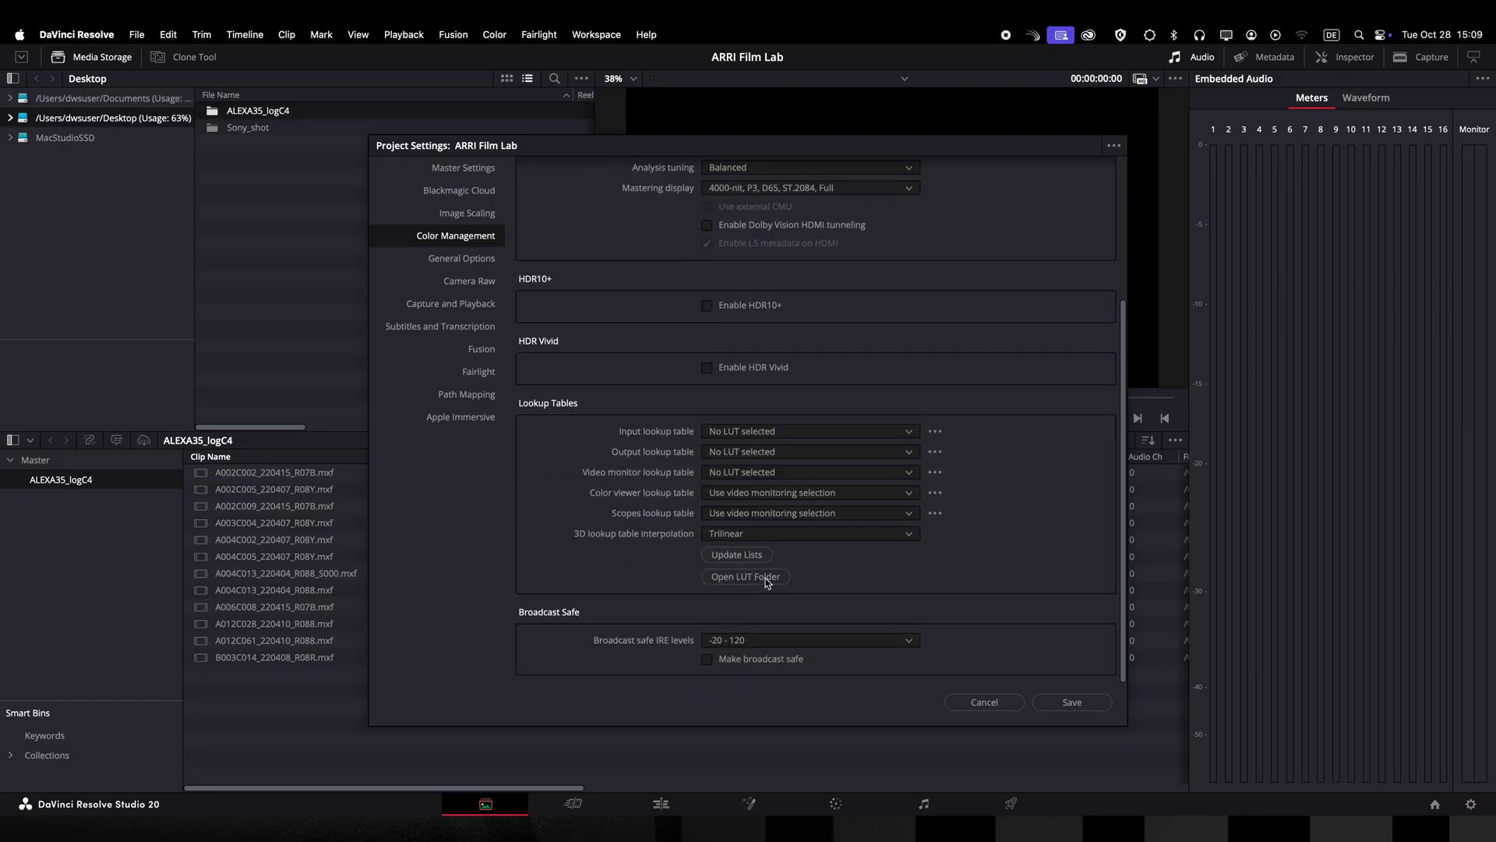
click(935, 452)
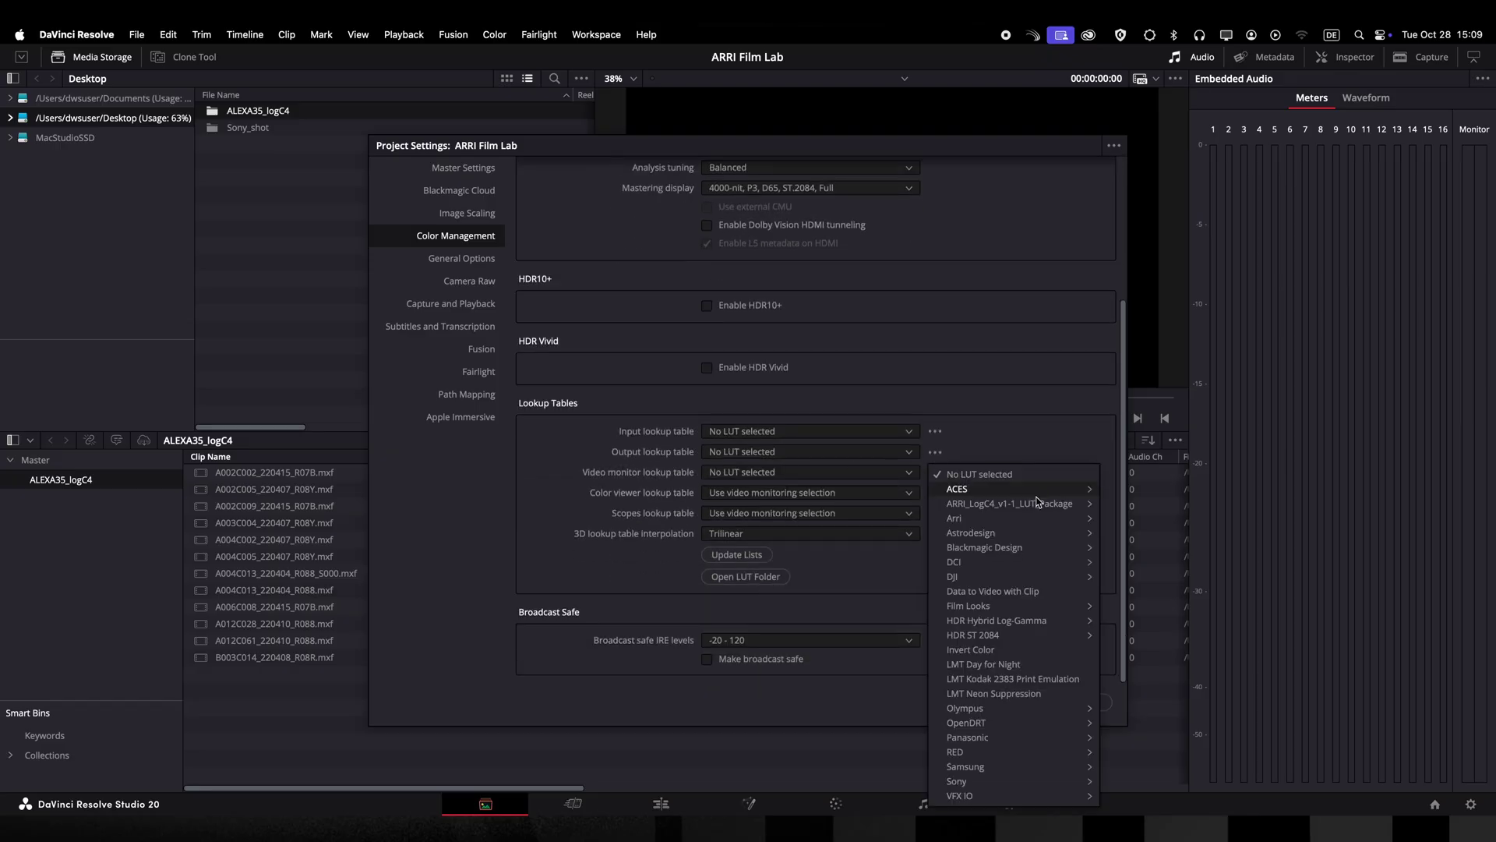
mouse_move(1035, 502)
mouse_move(1139, 507)
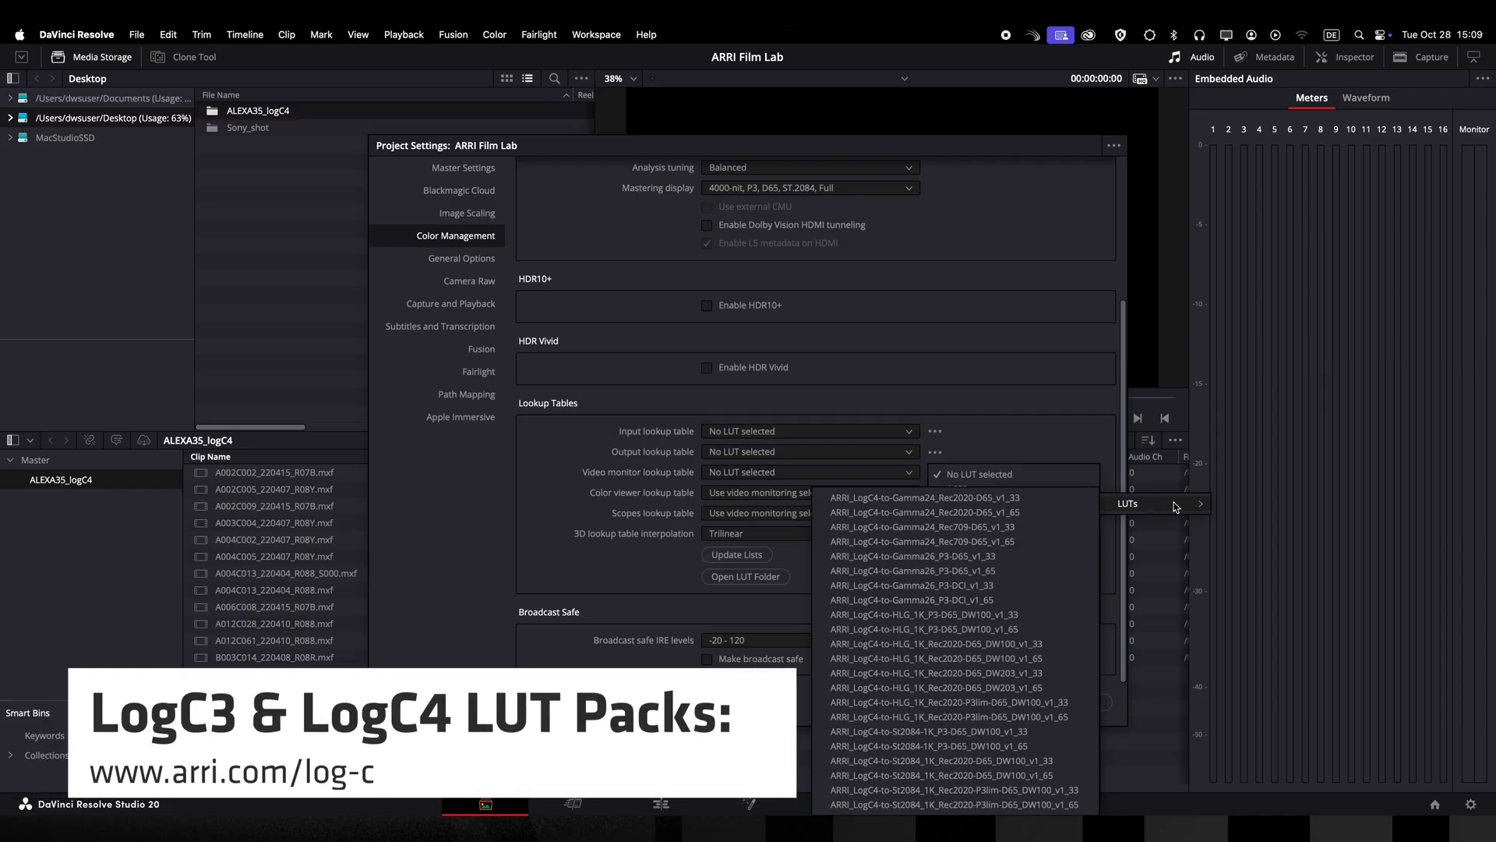
click(1013, 541)
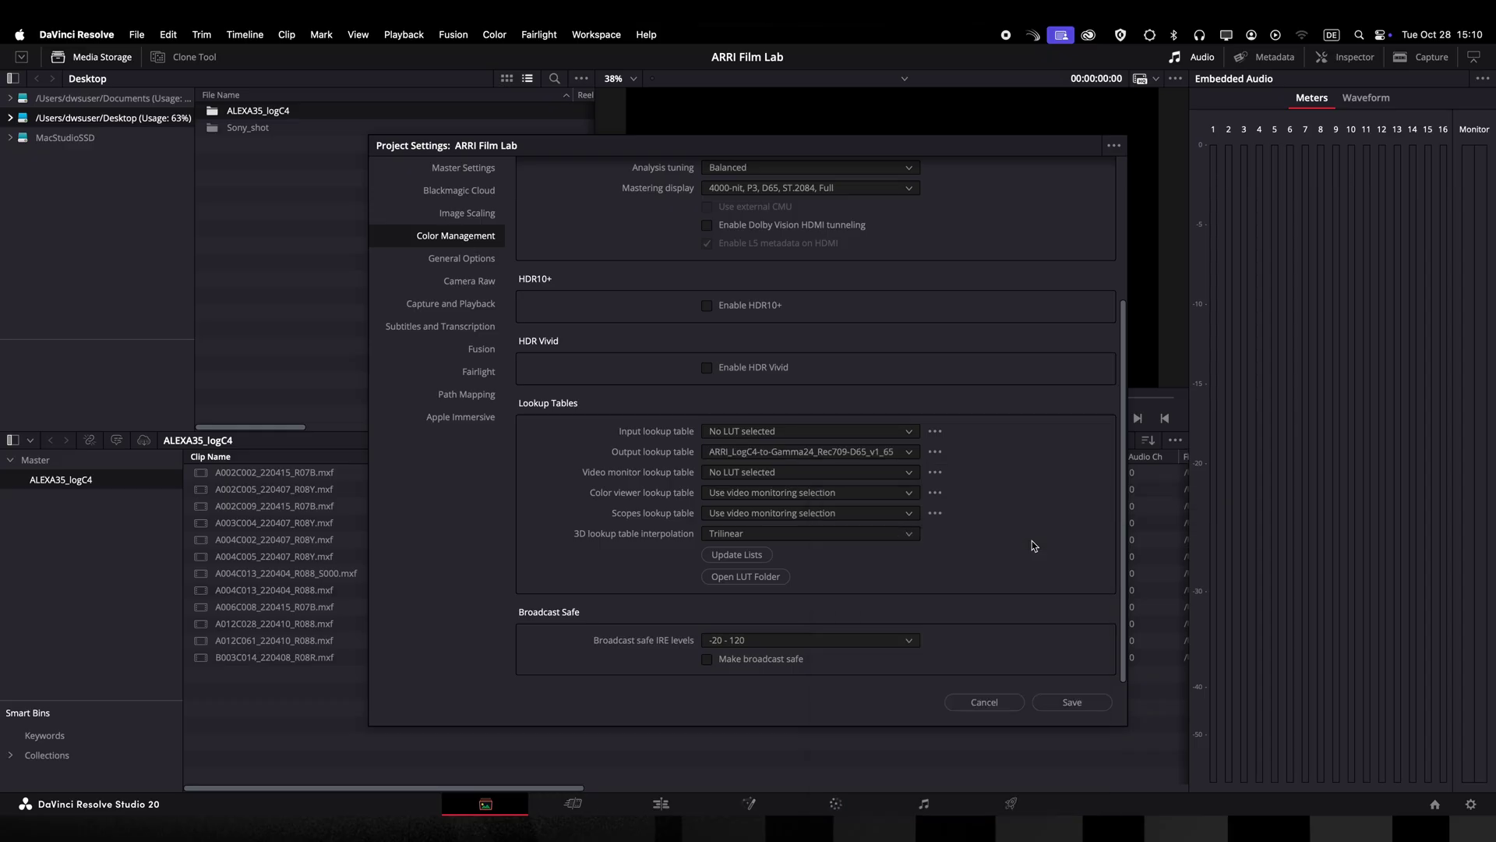
click(817, 535)
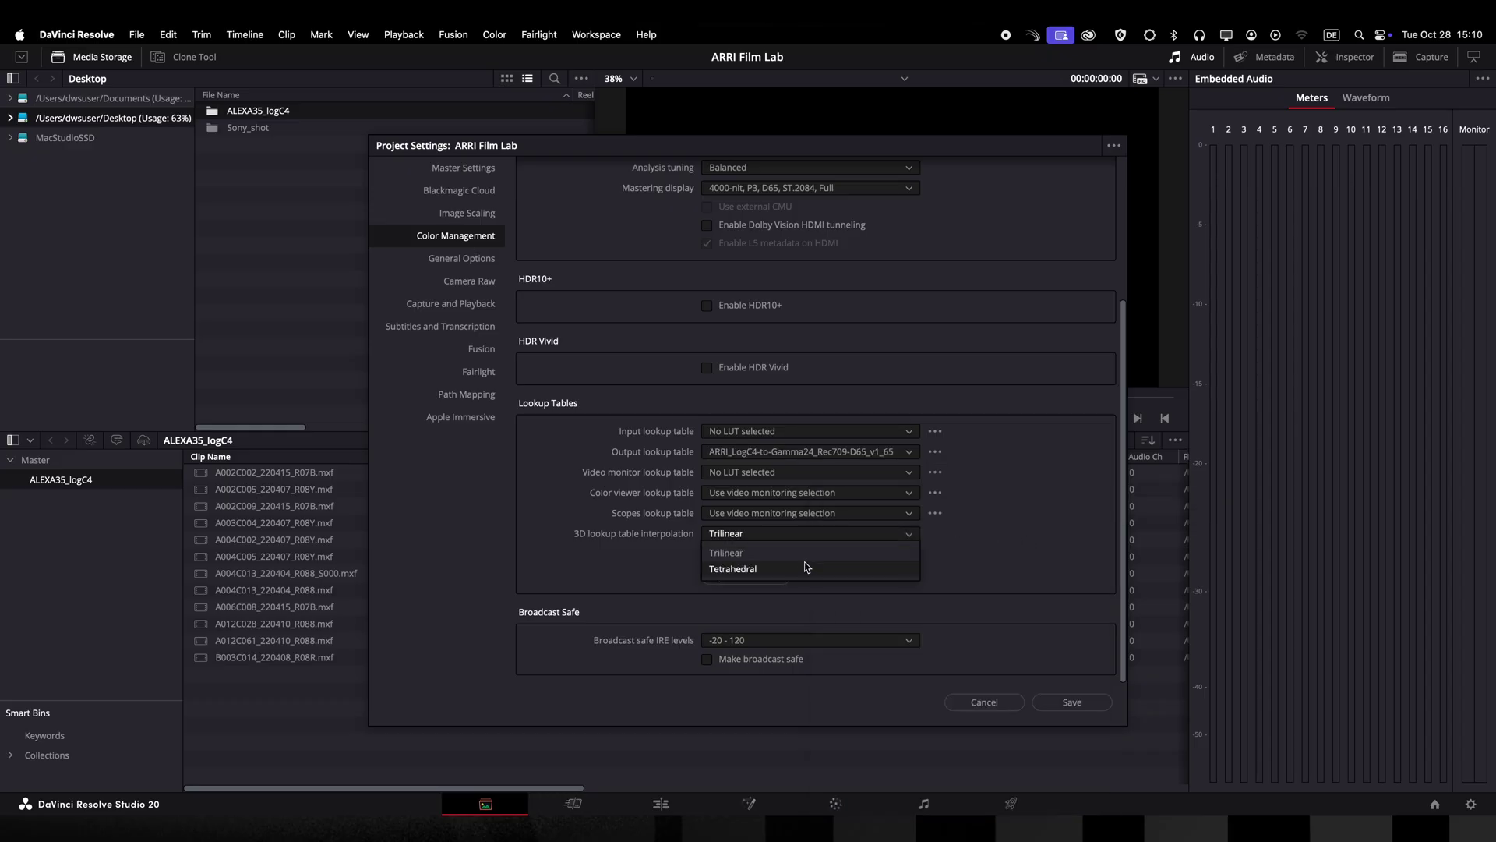
click(806, 569)
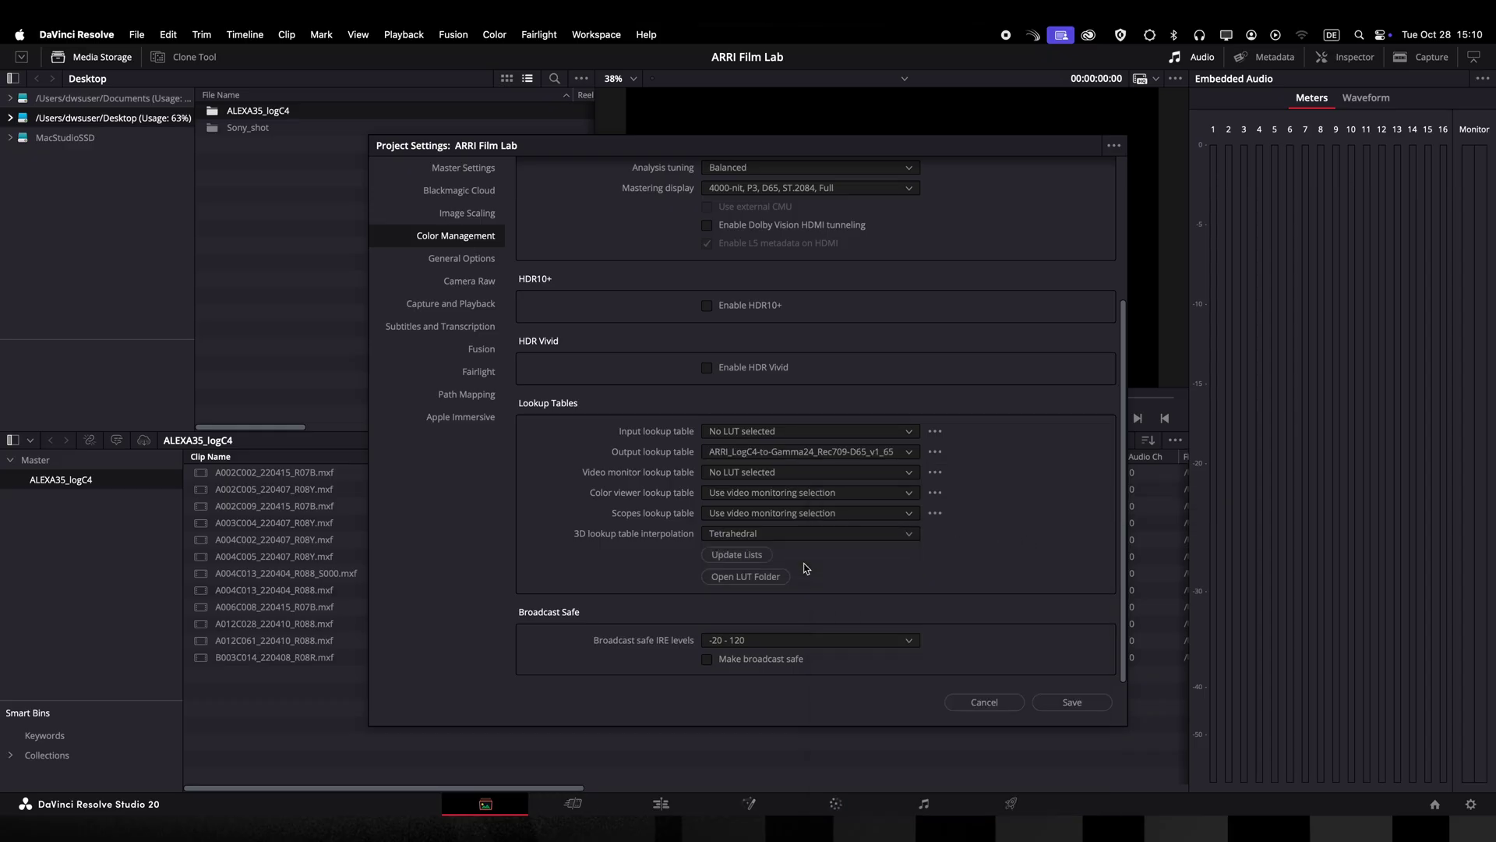
click(1069, 704)
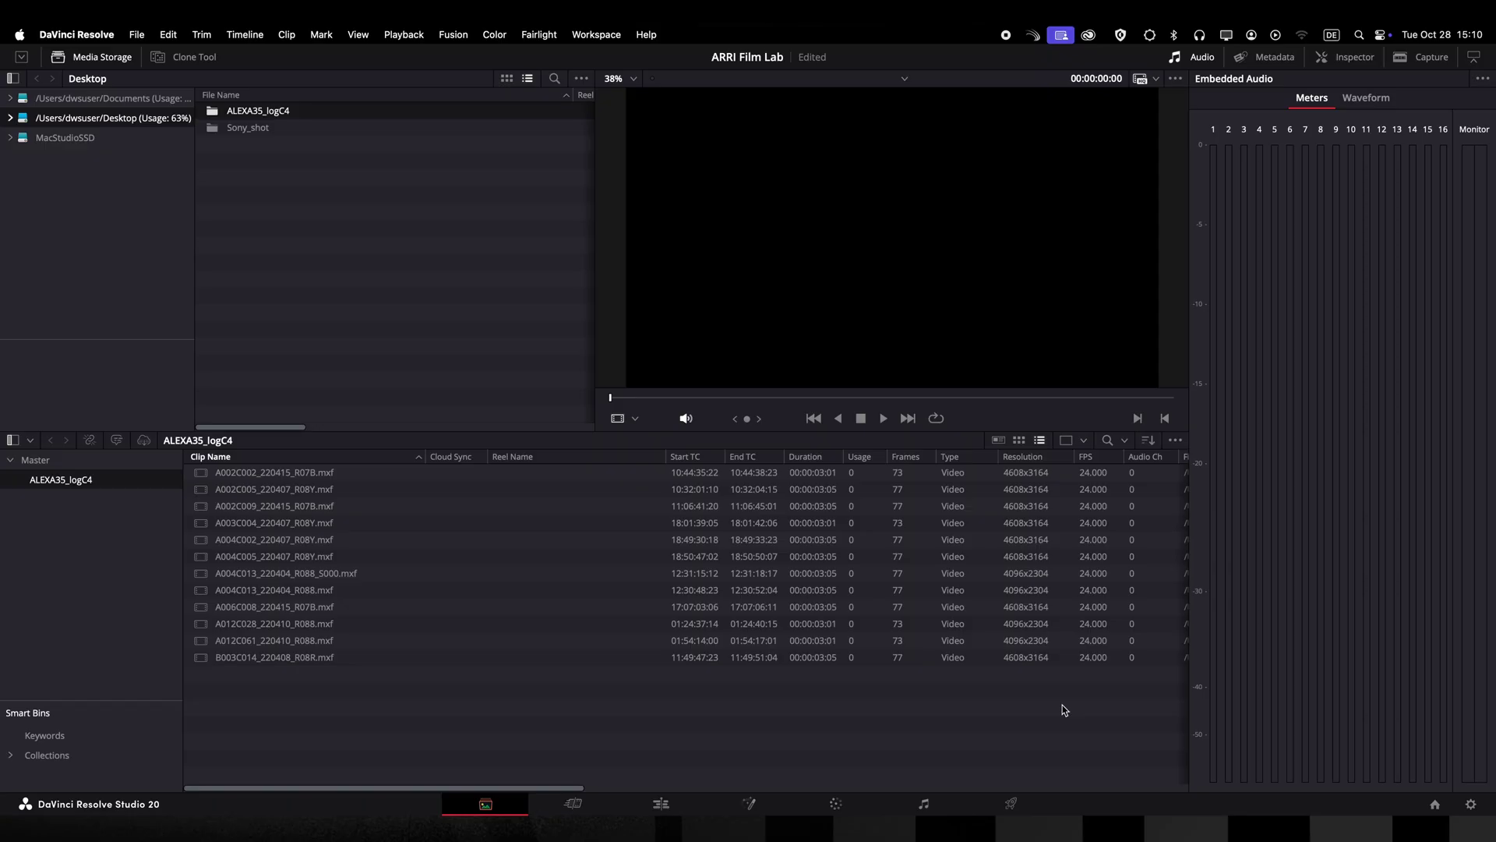
Create a timeline named 'logC4' from all twelve selected ALEXA35 clips and switch to the Color page
key(super+a)
right_click(271, 541)
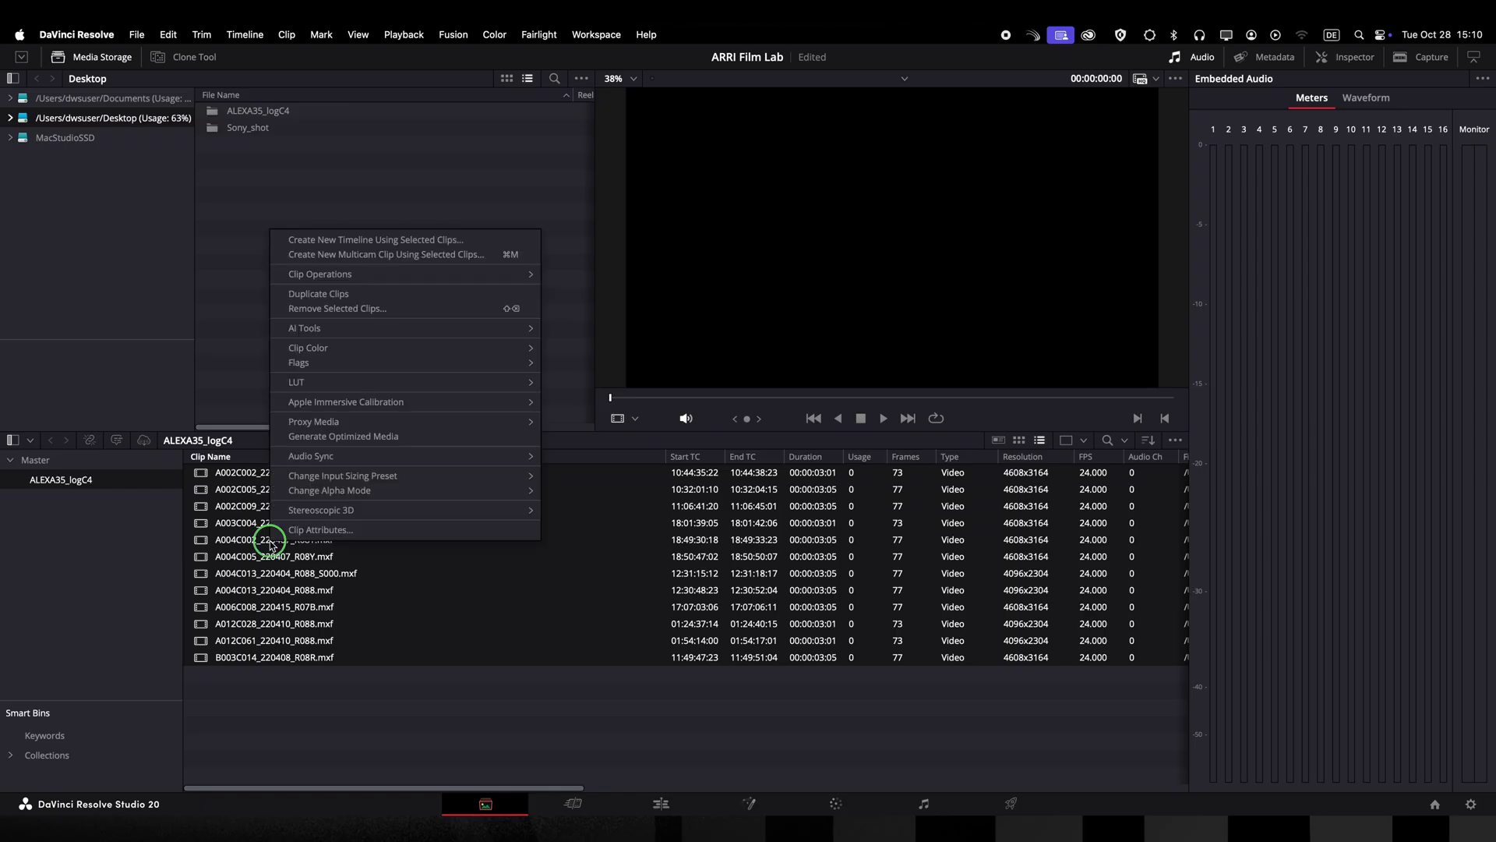
click(402, 242)
text(log)
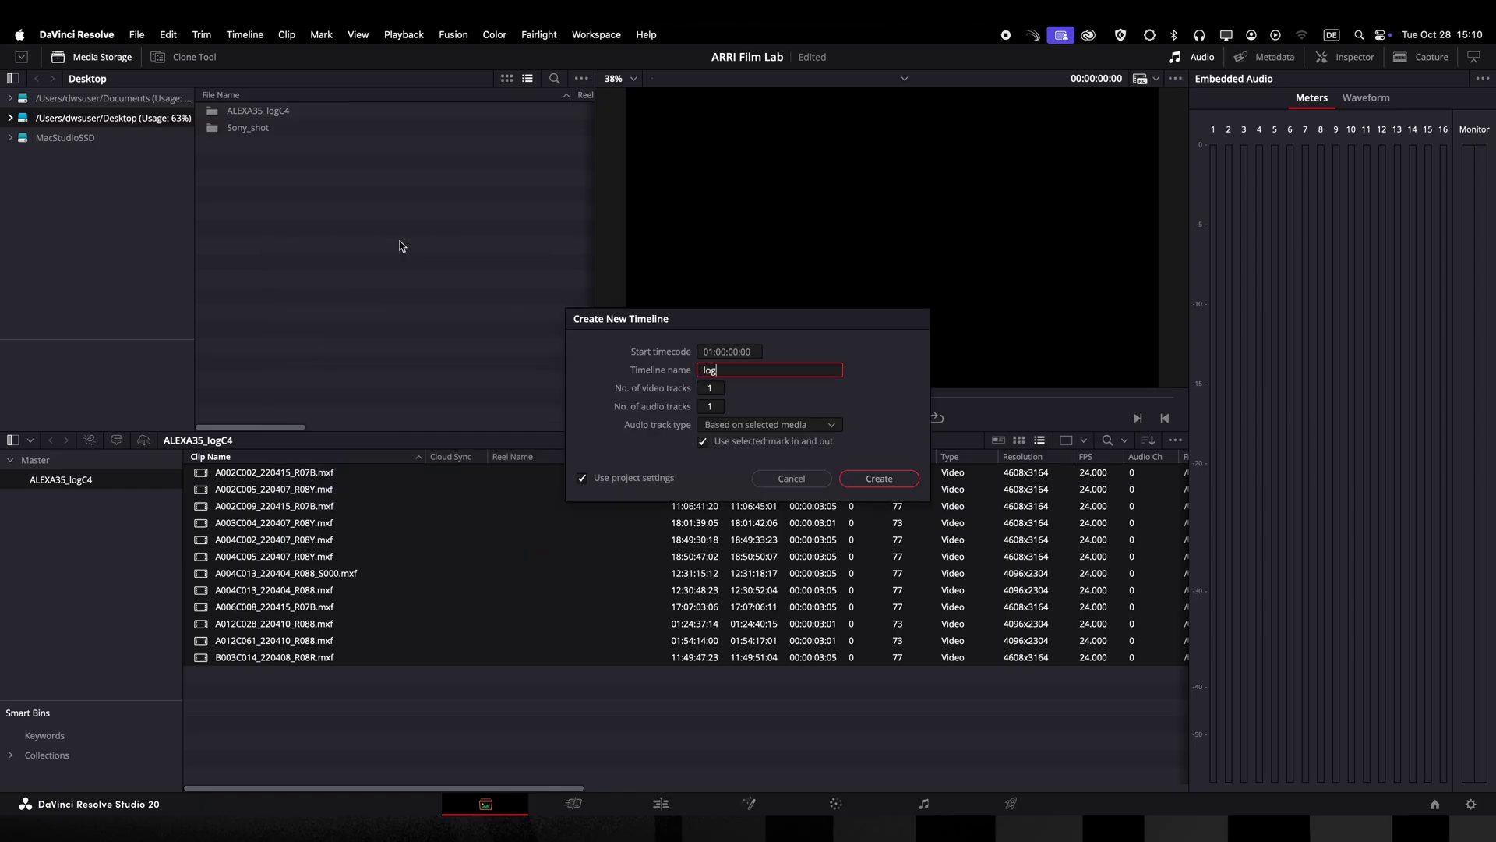
text(C4)
key(Return)
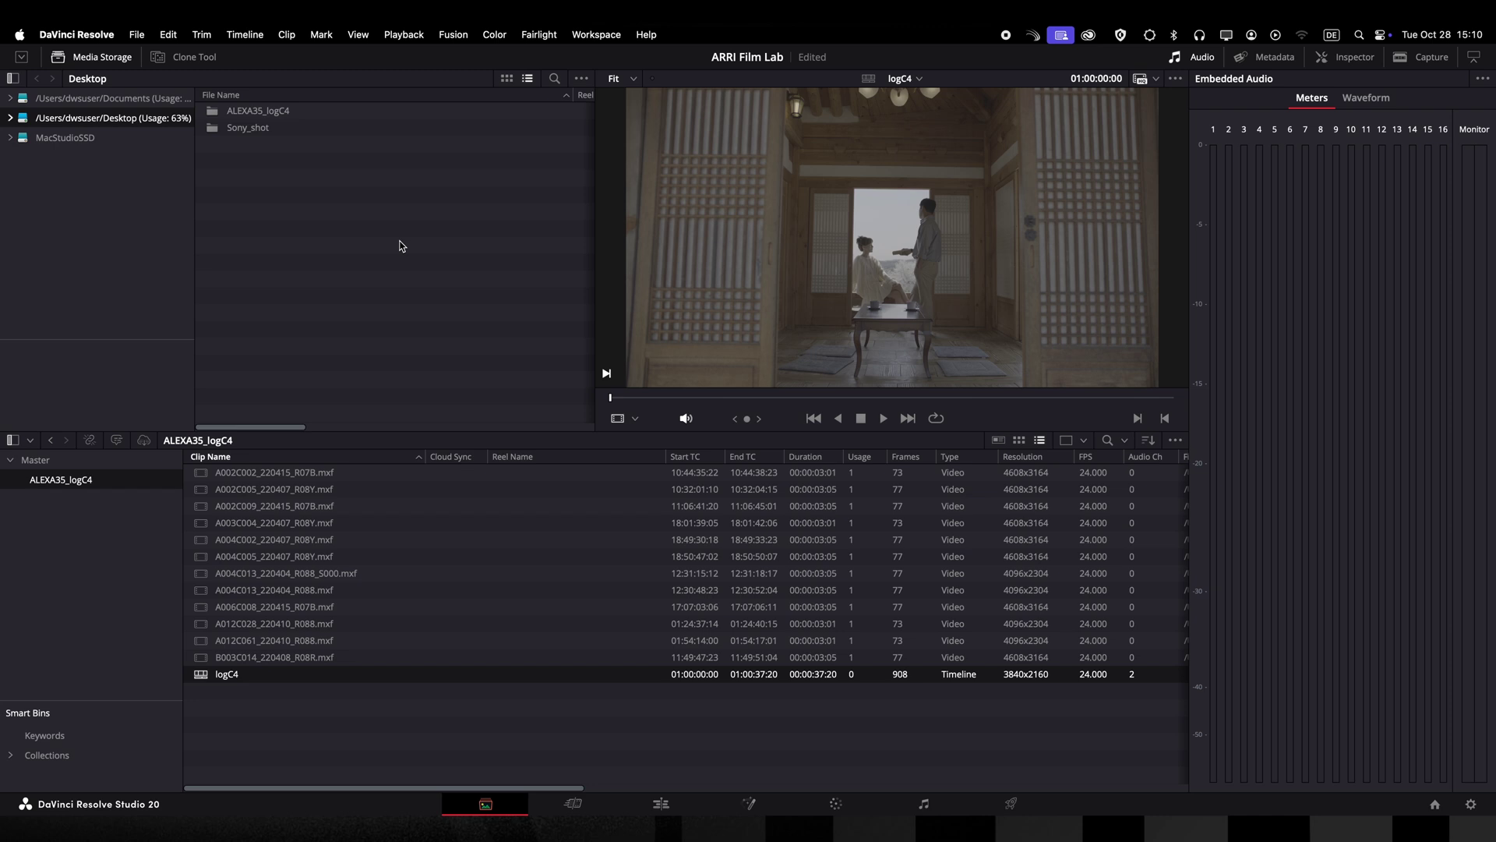
click(836, 805)
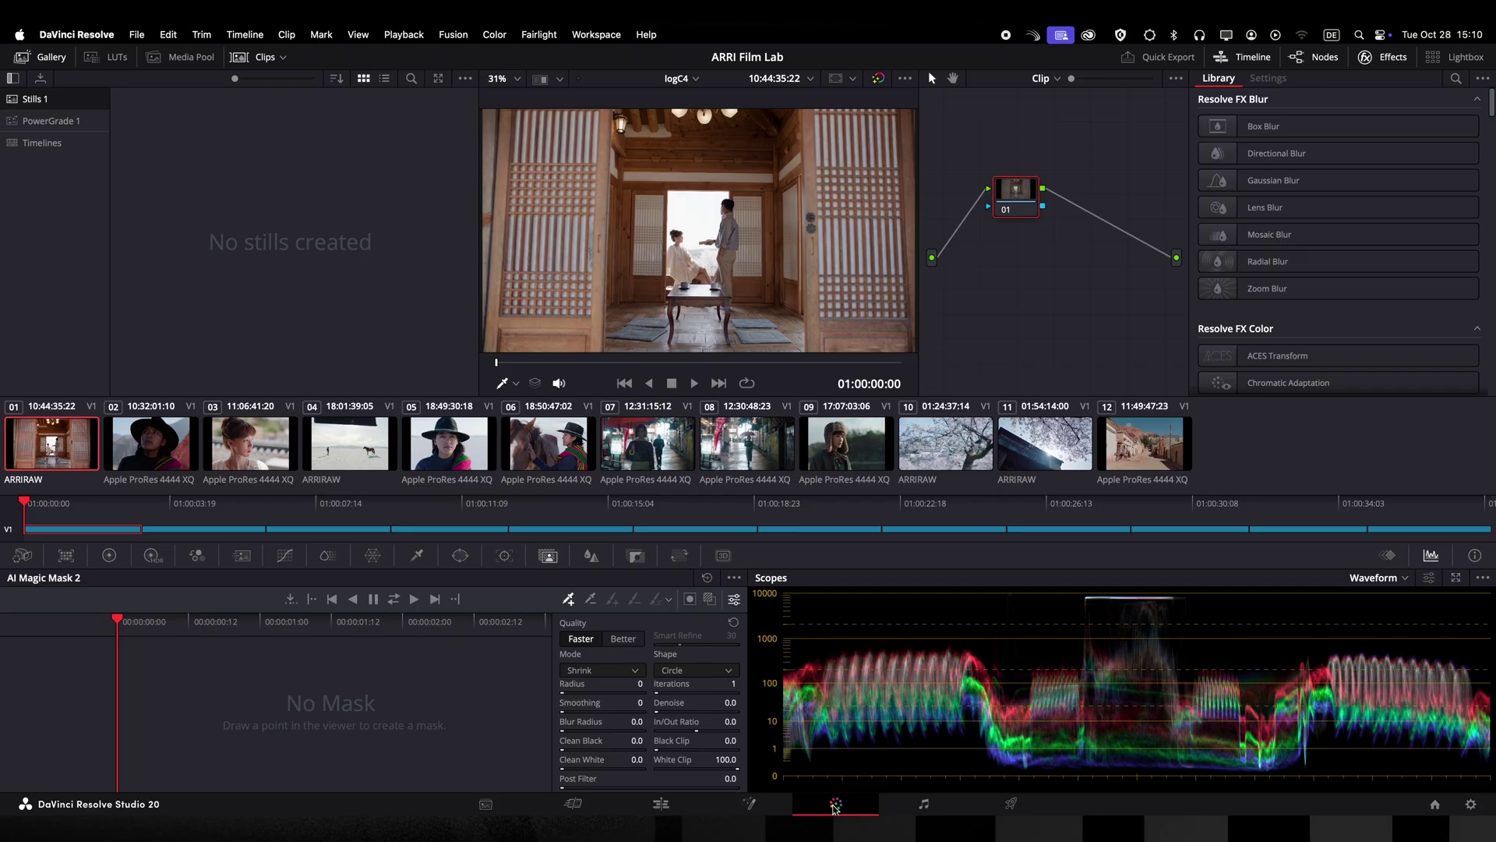
Put all twelve clips into a new group named '01_scene01'
shift+click(1150, 452)
right_click(1150, 452)
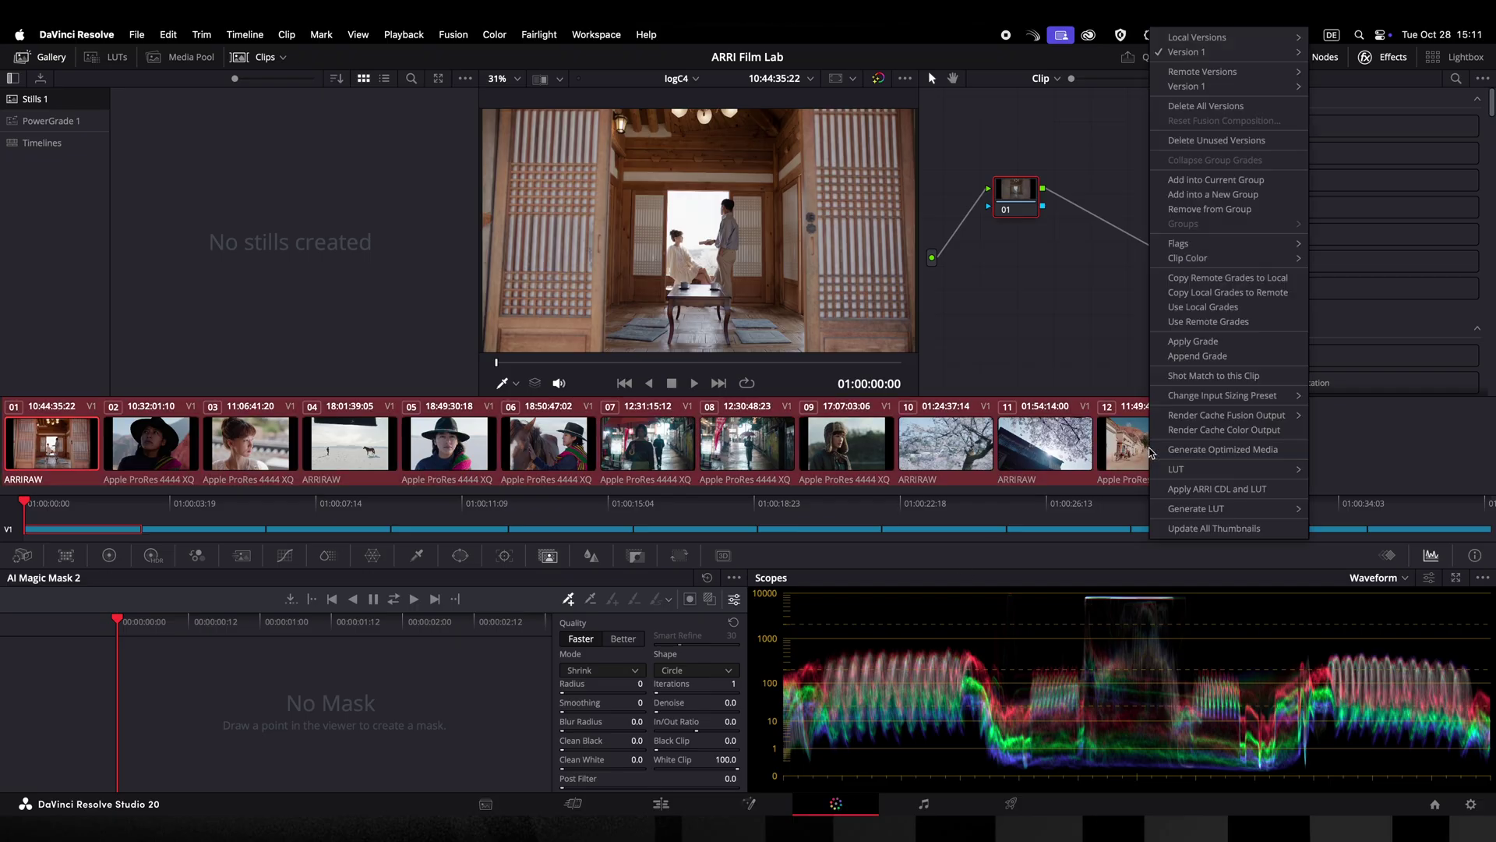
click(1185, 202)
text(01_scene01)
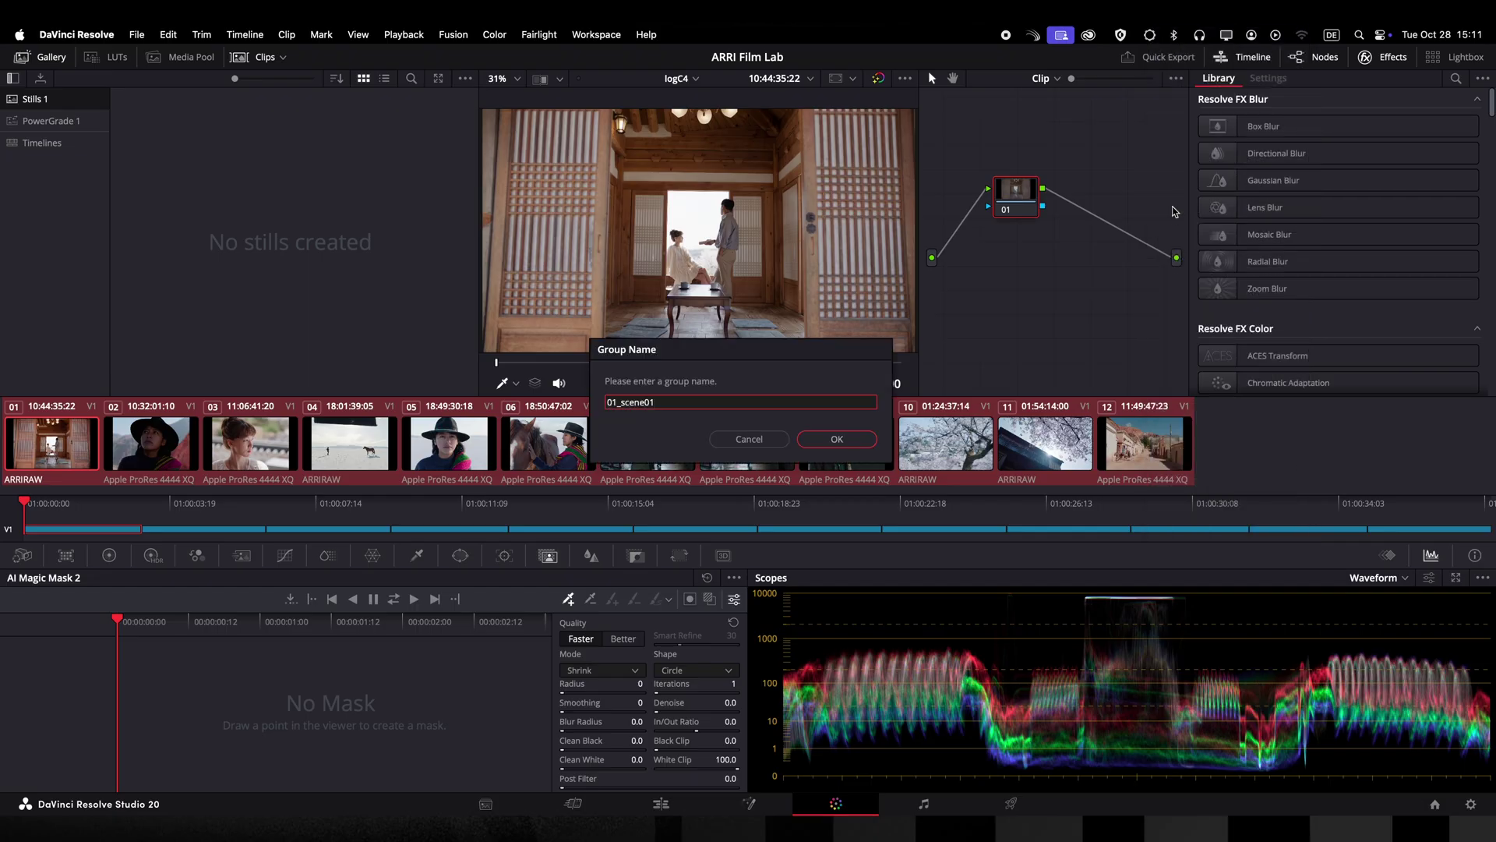
key(Return)
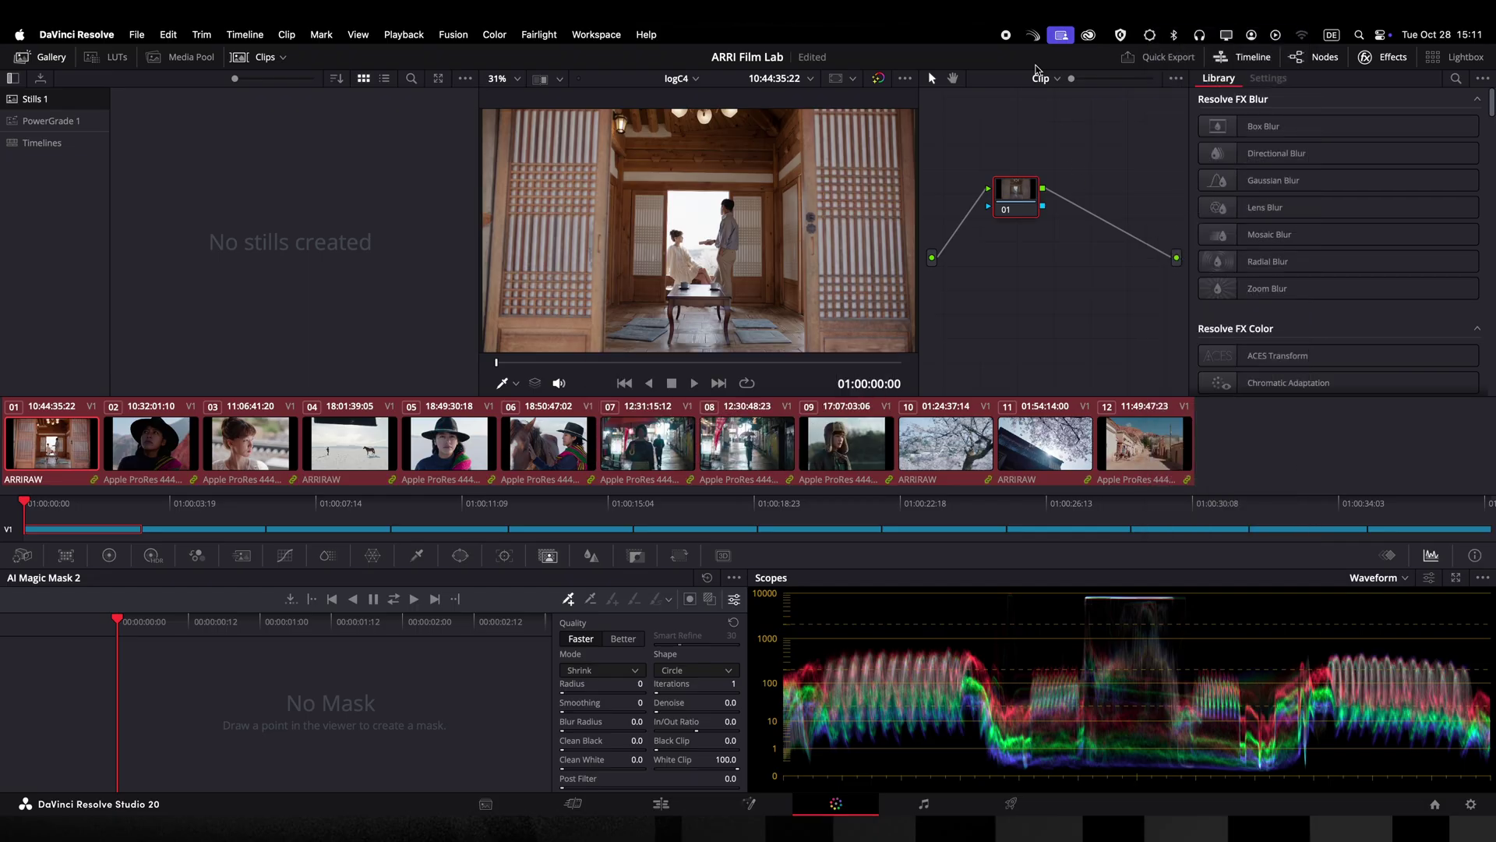
At the Group Post-Clip level, apply ARRI Film Lab from the effects library to node 01
click(1042, 78)
click(1057, 130)
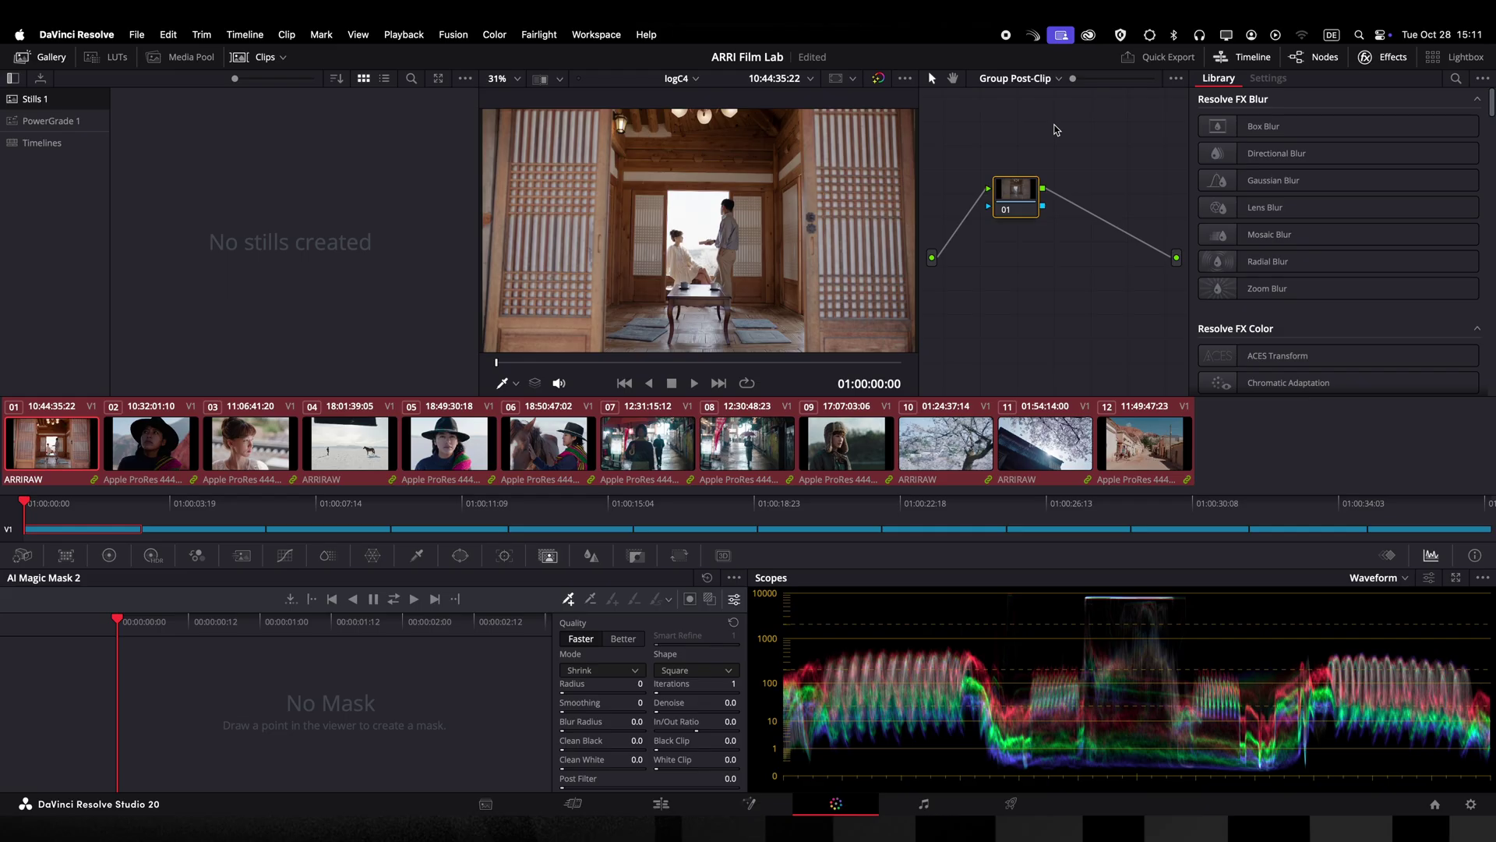
click(1456, 78)
text(arr)
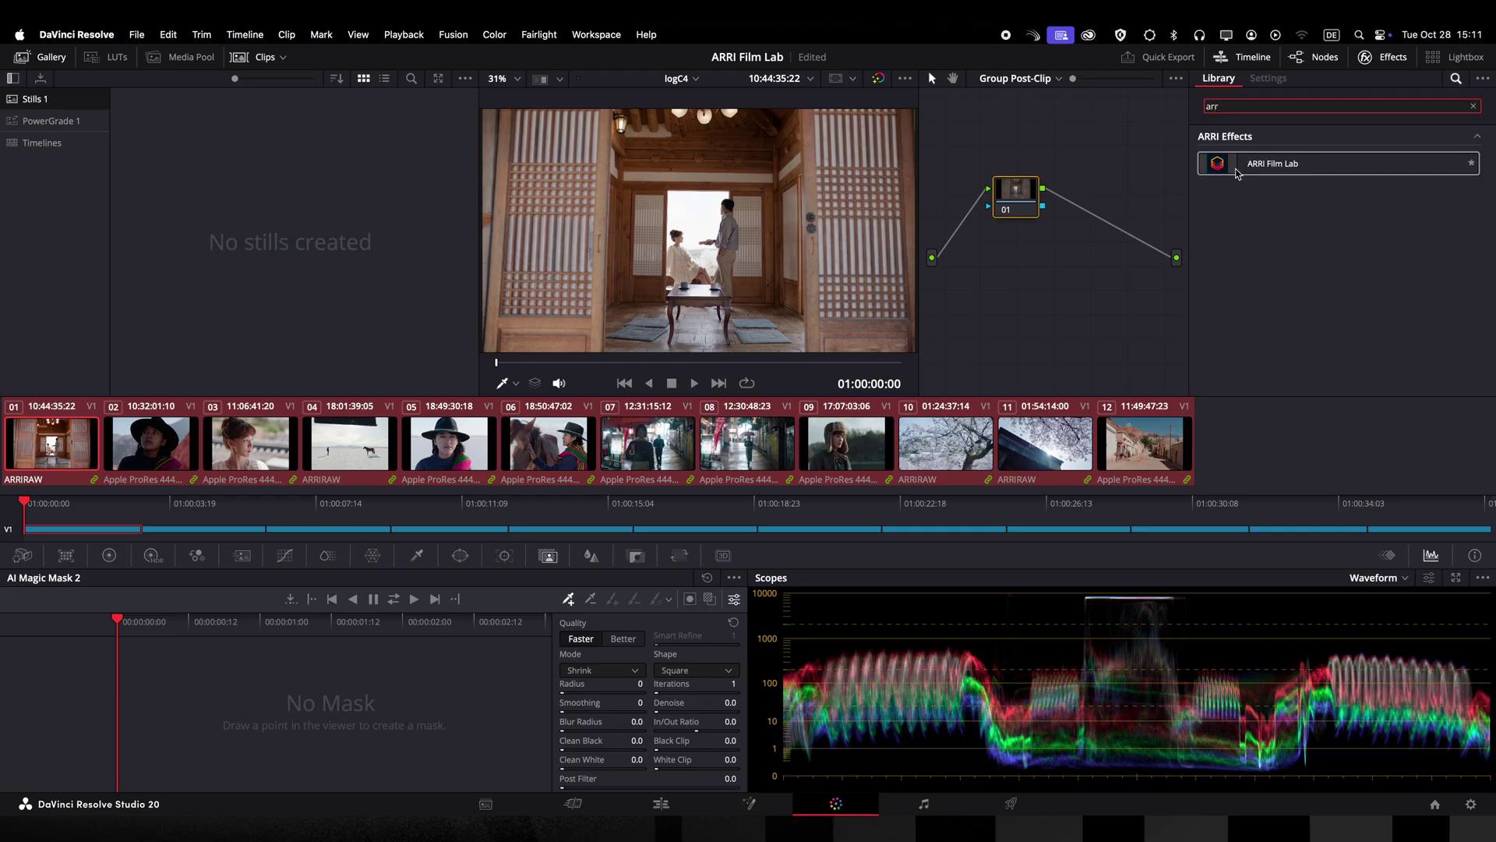
drag(1239, 162, 1004, 204)
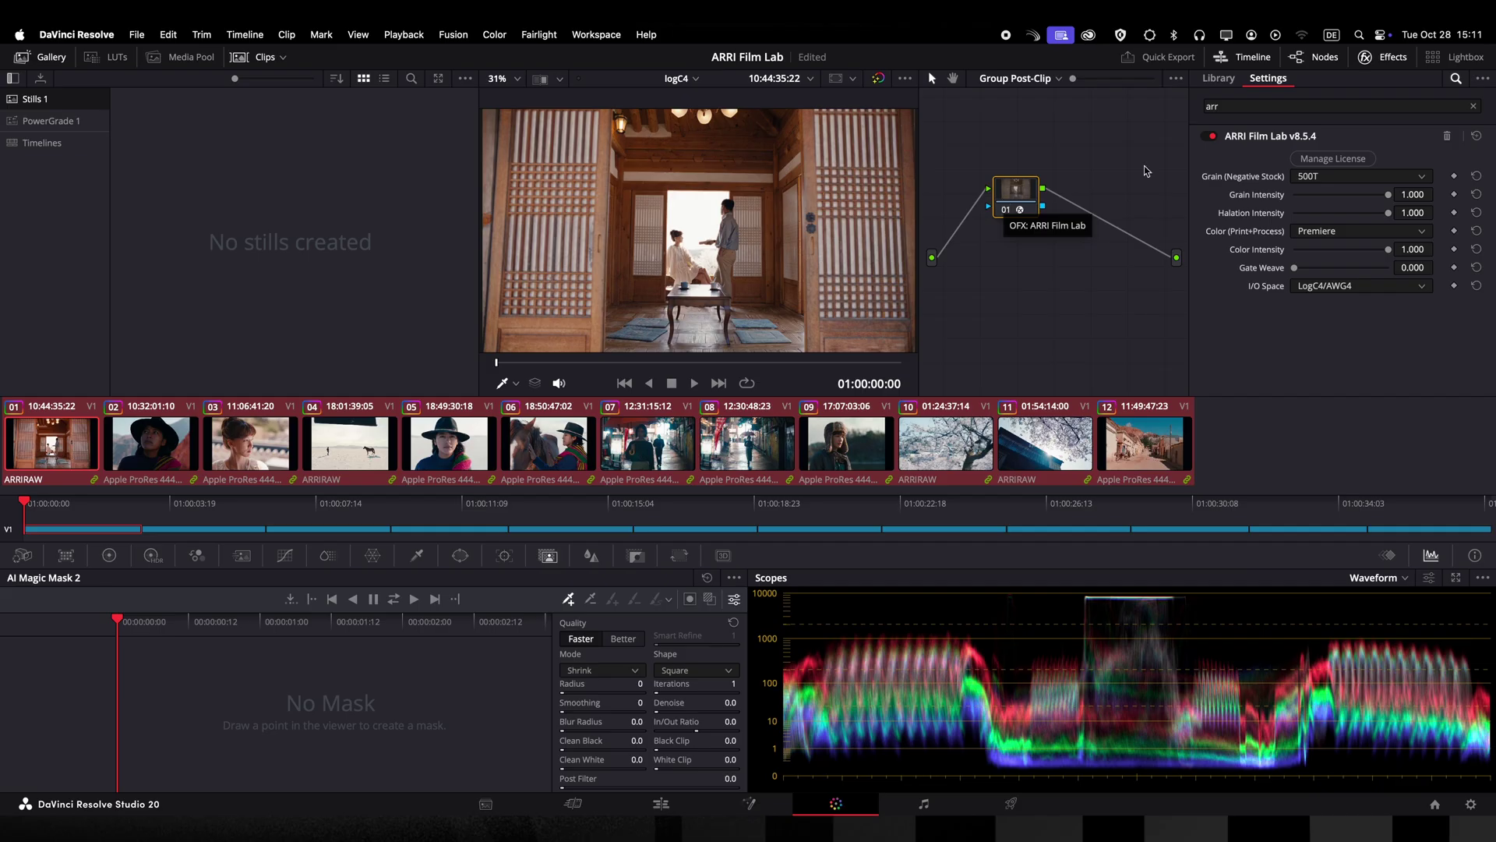
click(1337, 159)
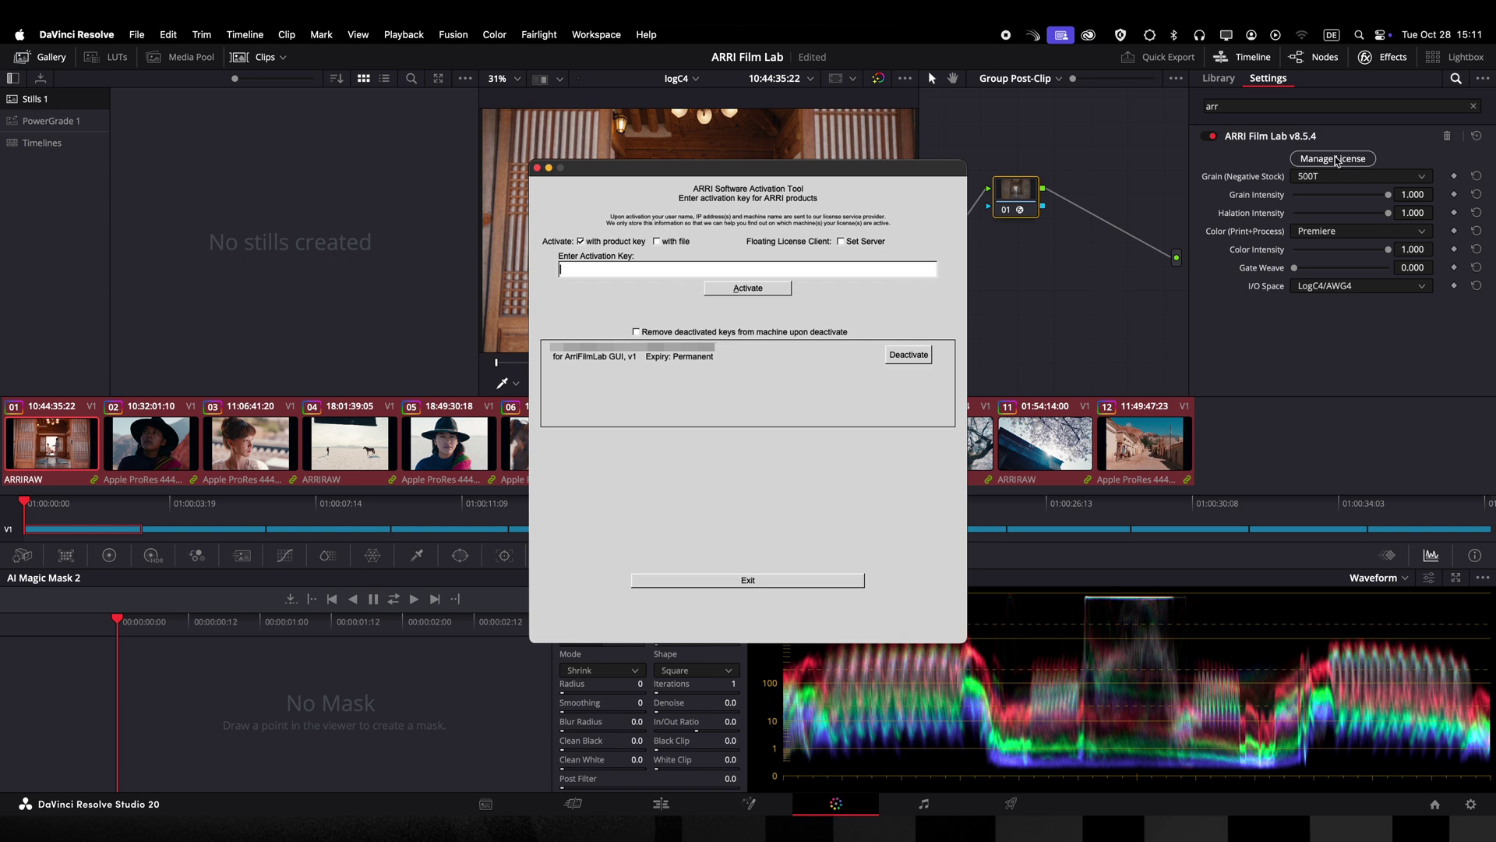
click(657, 242)
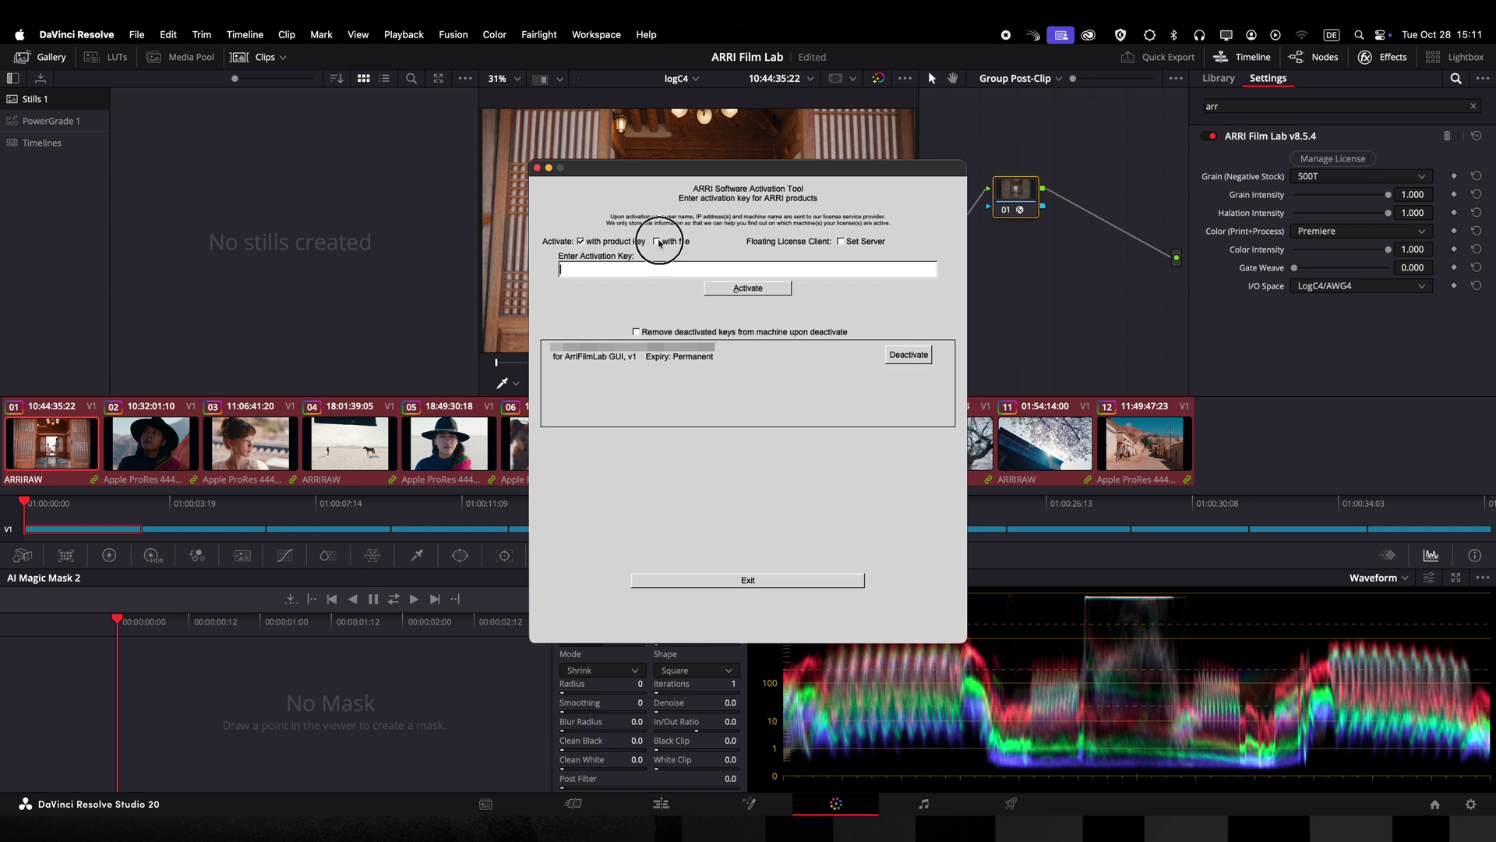
click(839, 241)
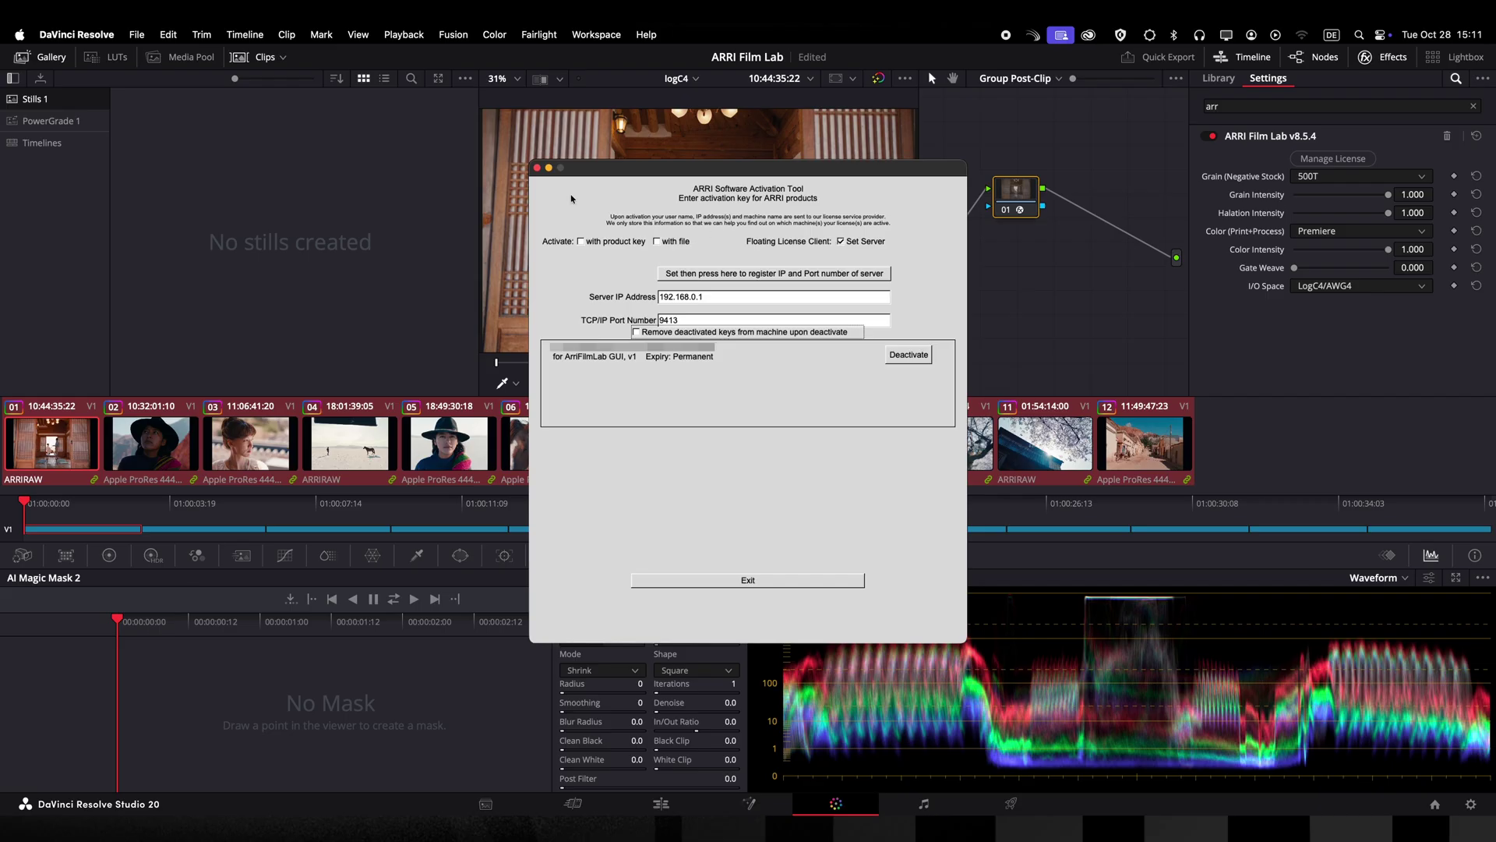
Close the activation tool and zoom the viewer in on clip 09
click(536, 167)
click(869, 436)
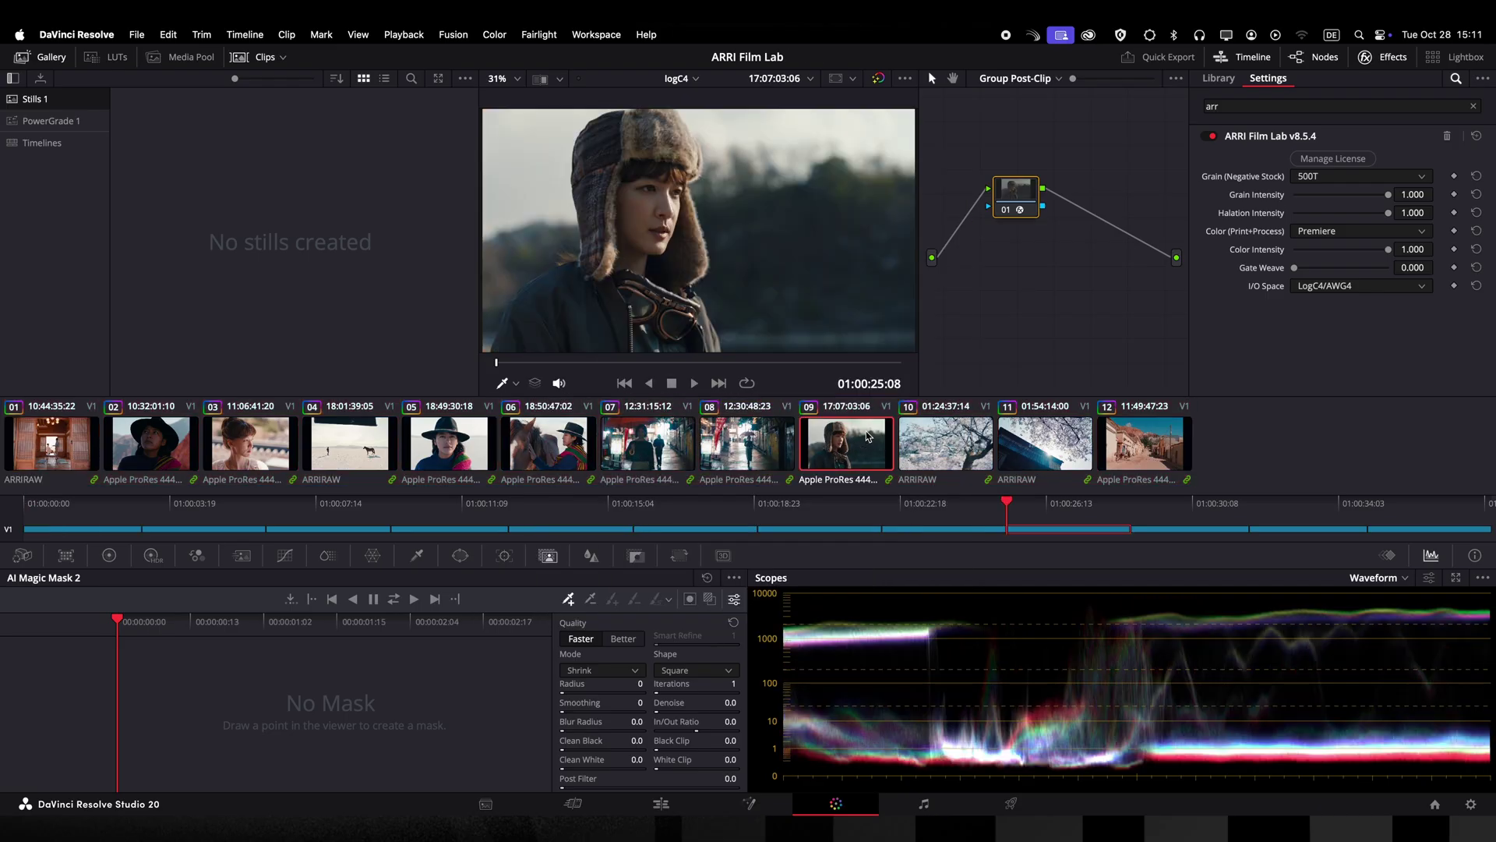
scroll(623, 242, up, 6)
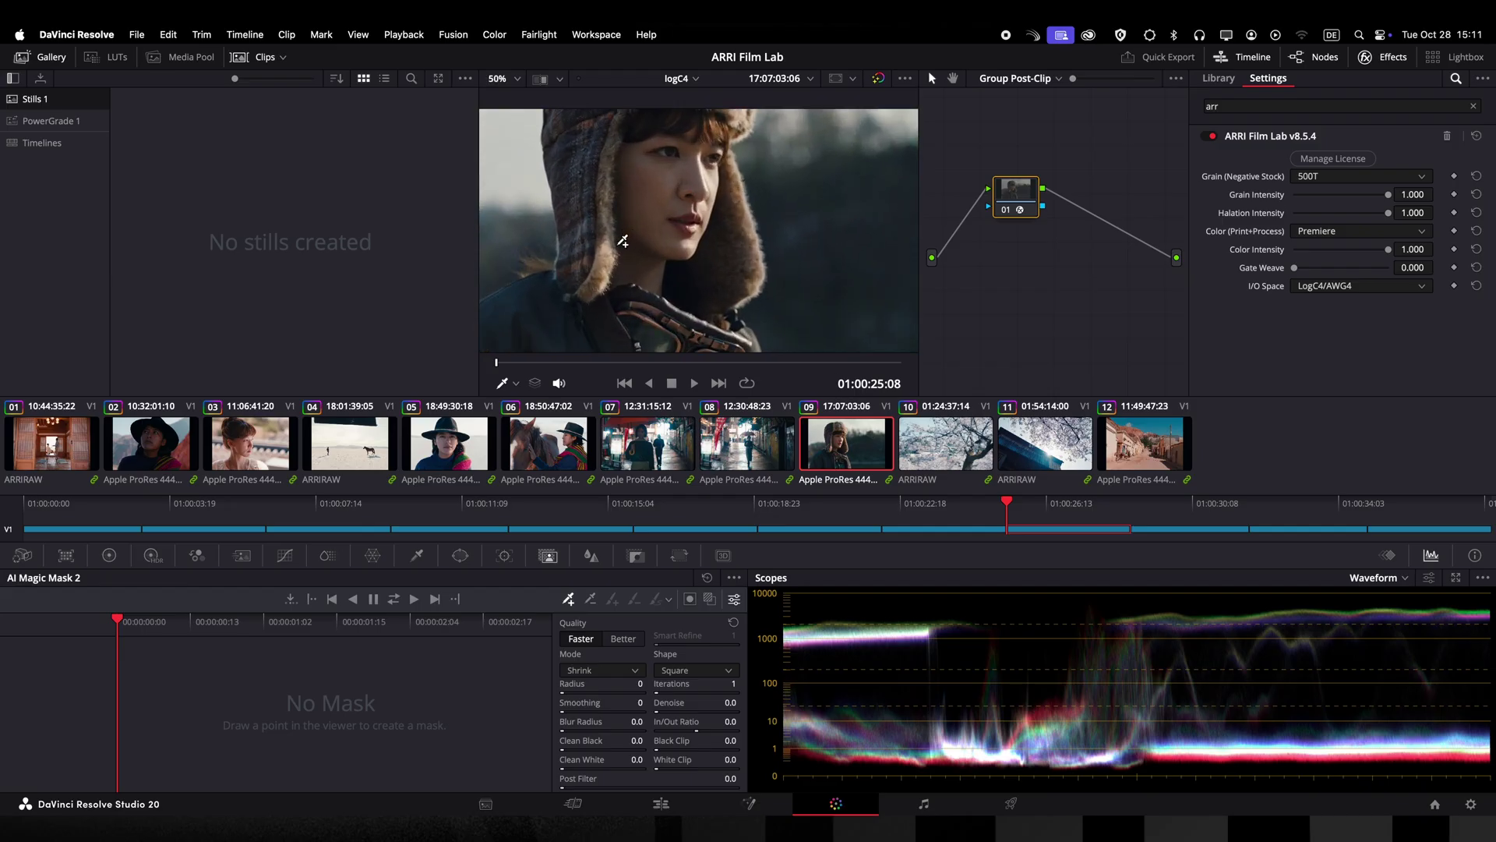
scroll(625, 298, up, 4)
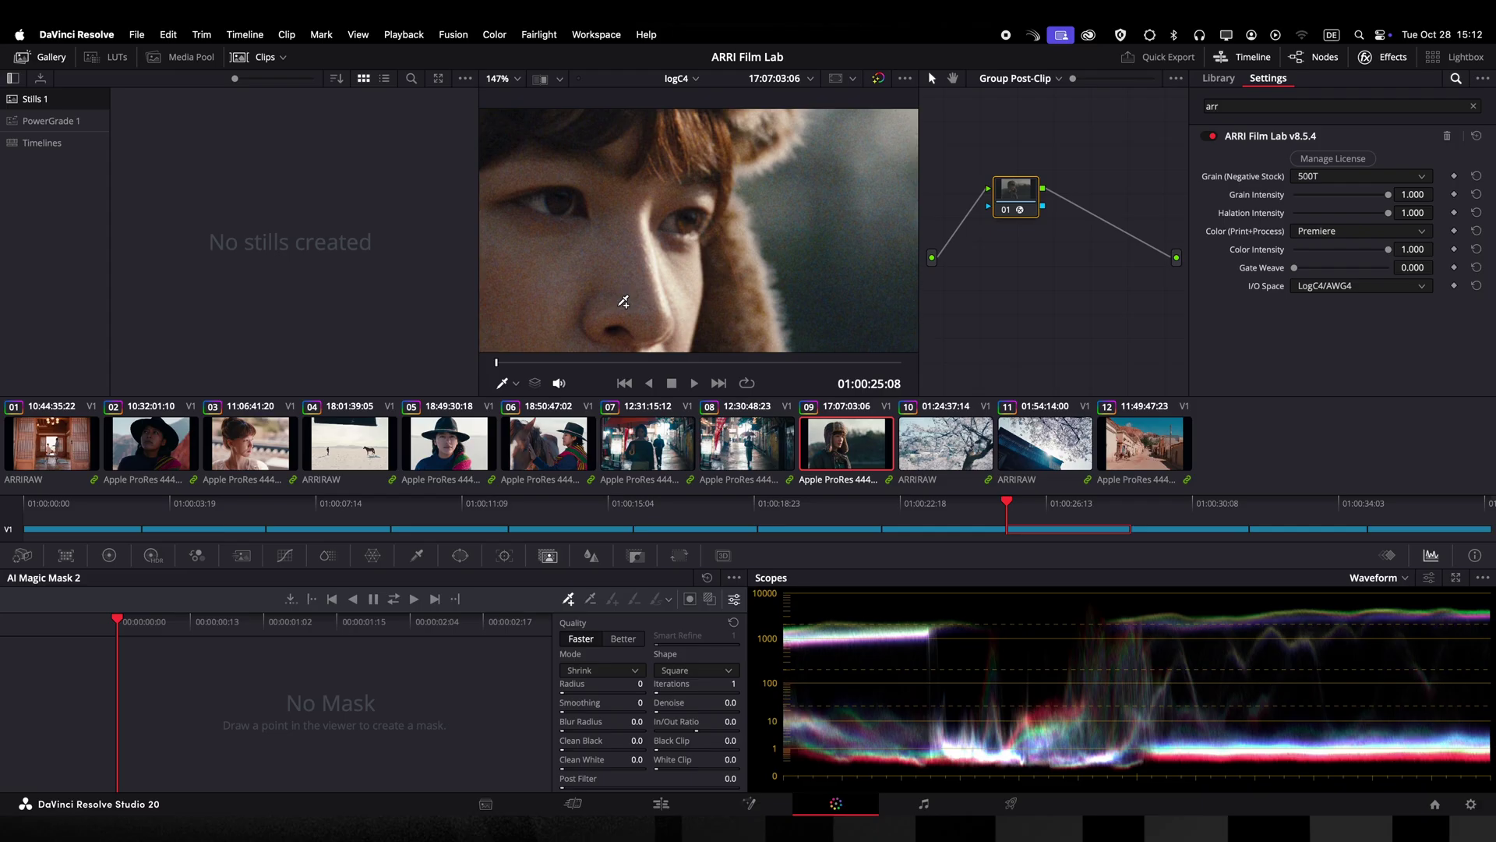
scroll(624, 301, up, 3)
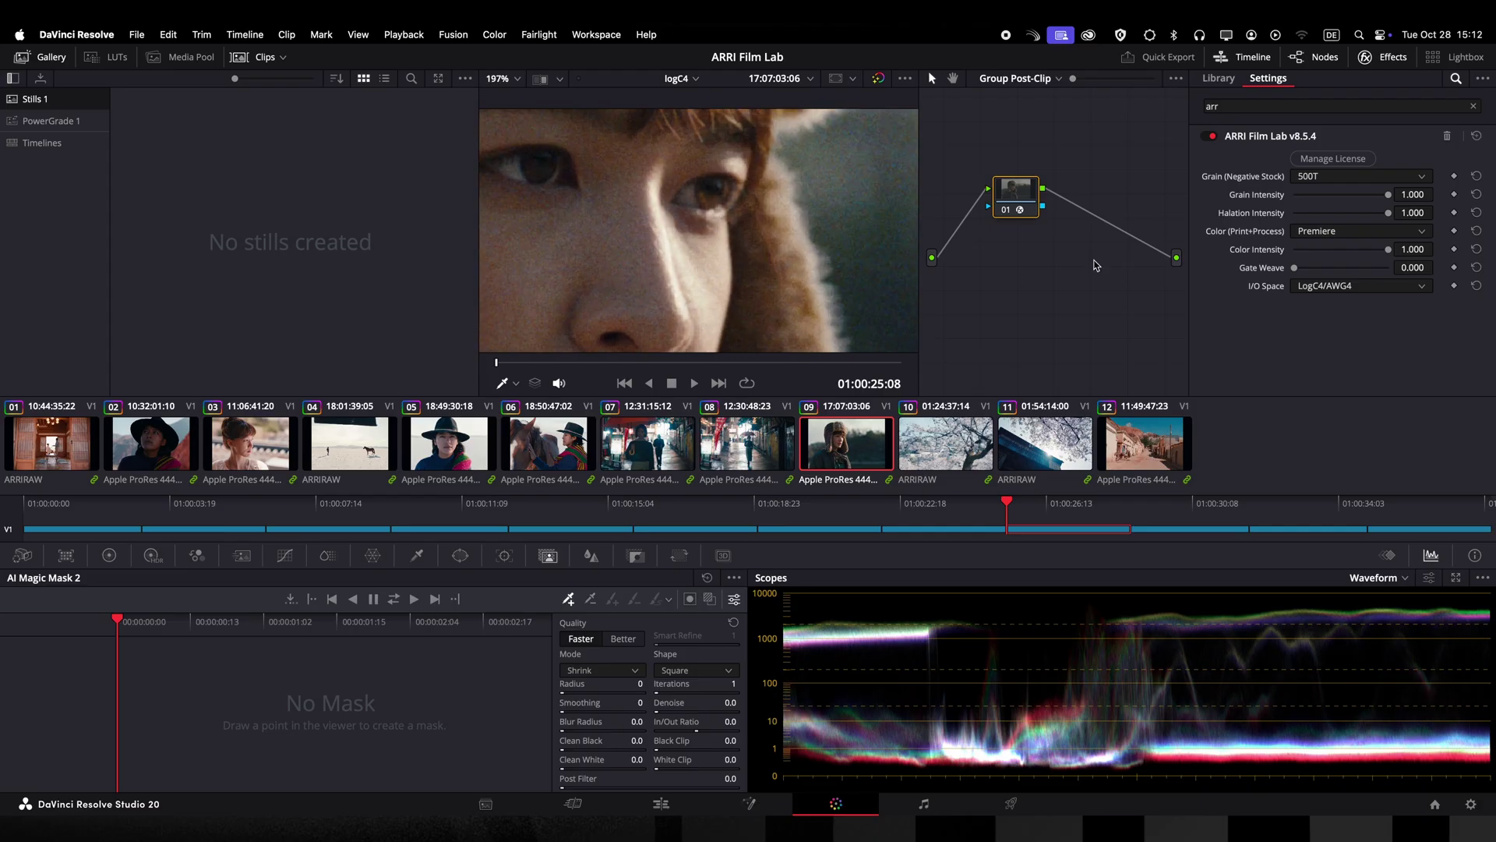
Compare the 200T and 50D grain stocks, return to 500T, and adjust Grain Intensity
click(1315, 177)
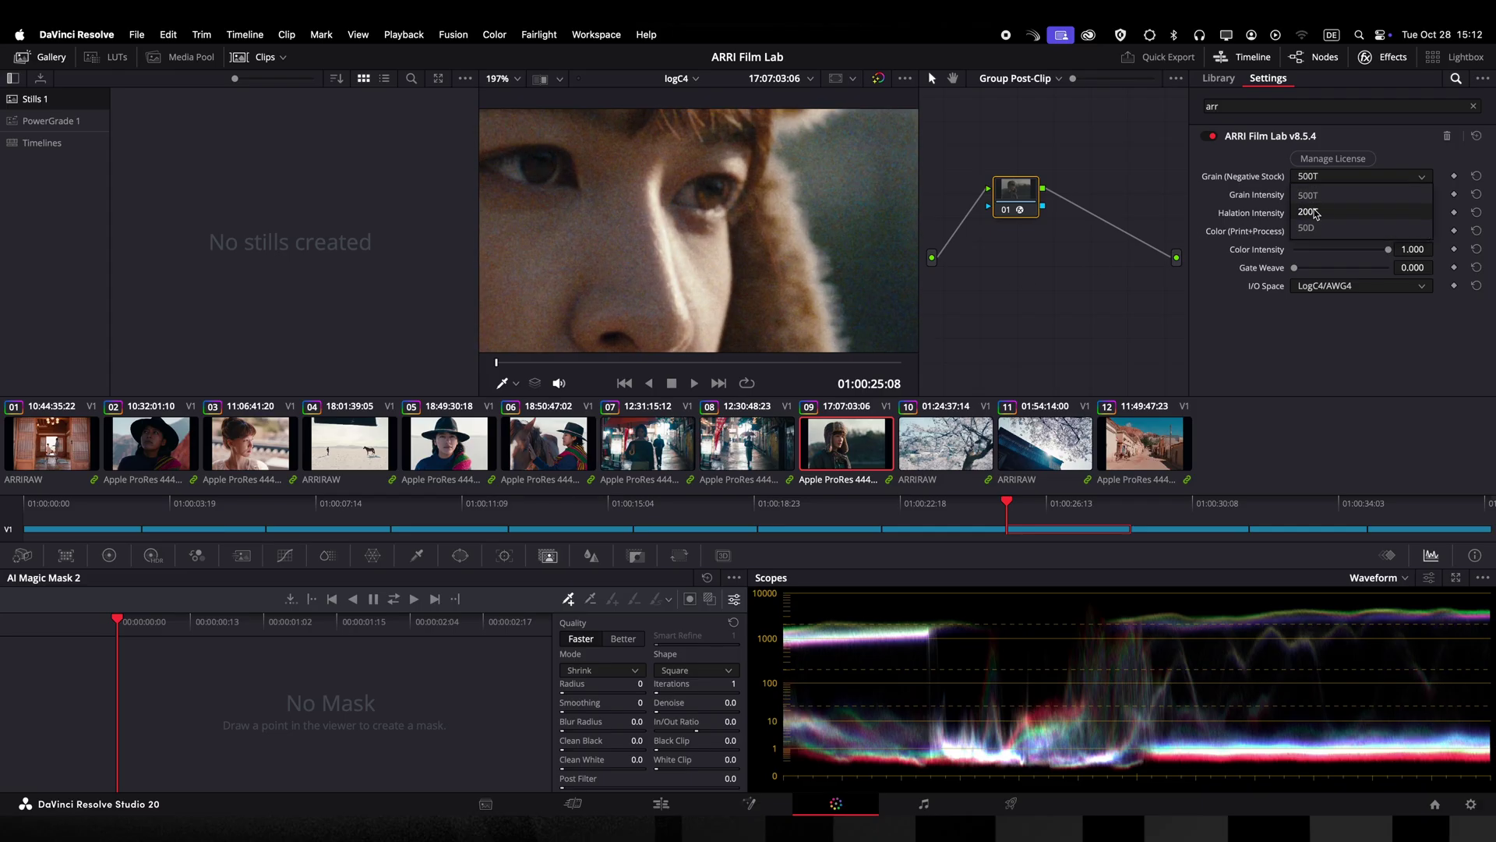
click(1309, 212)
click(1312, 178)
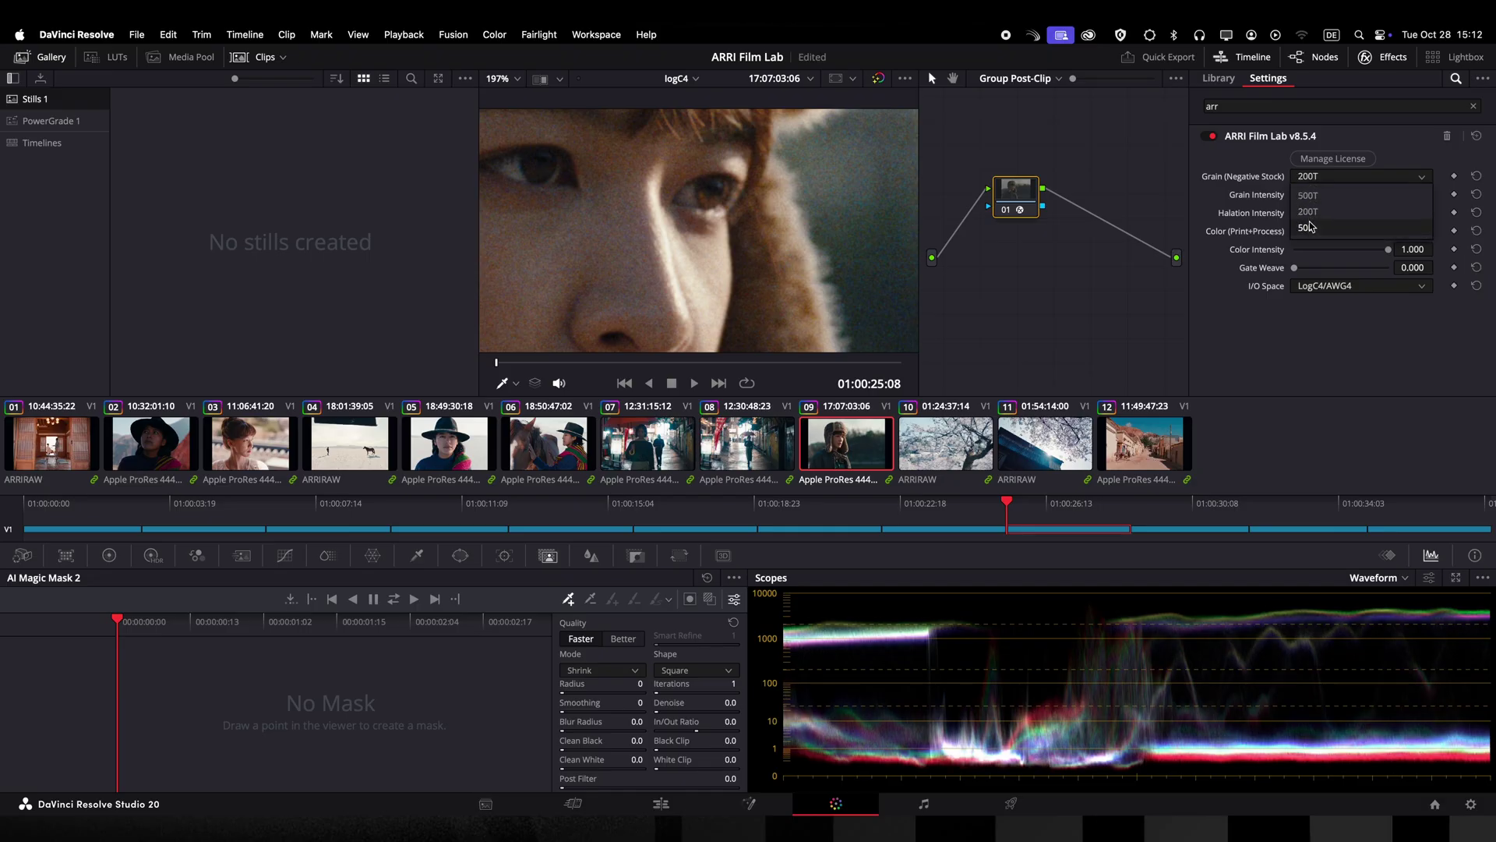
click(1309, 227)
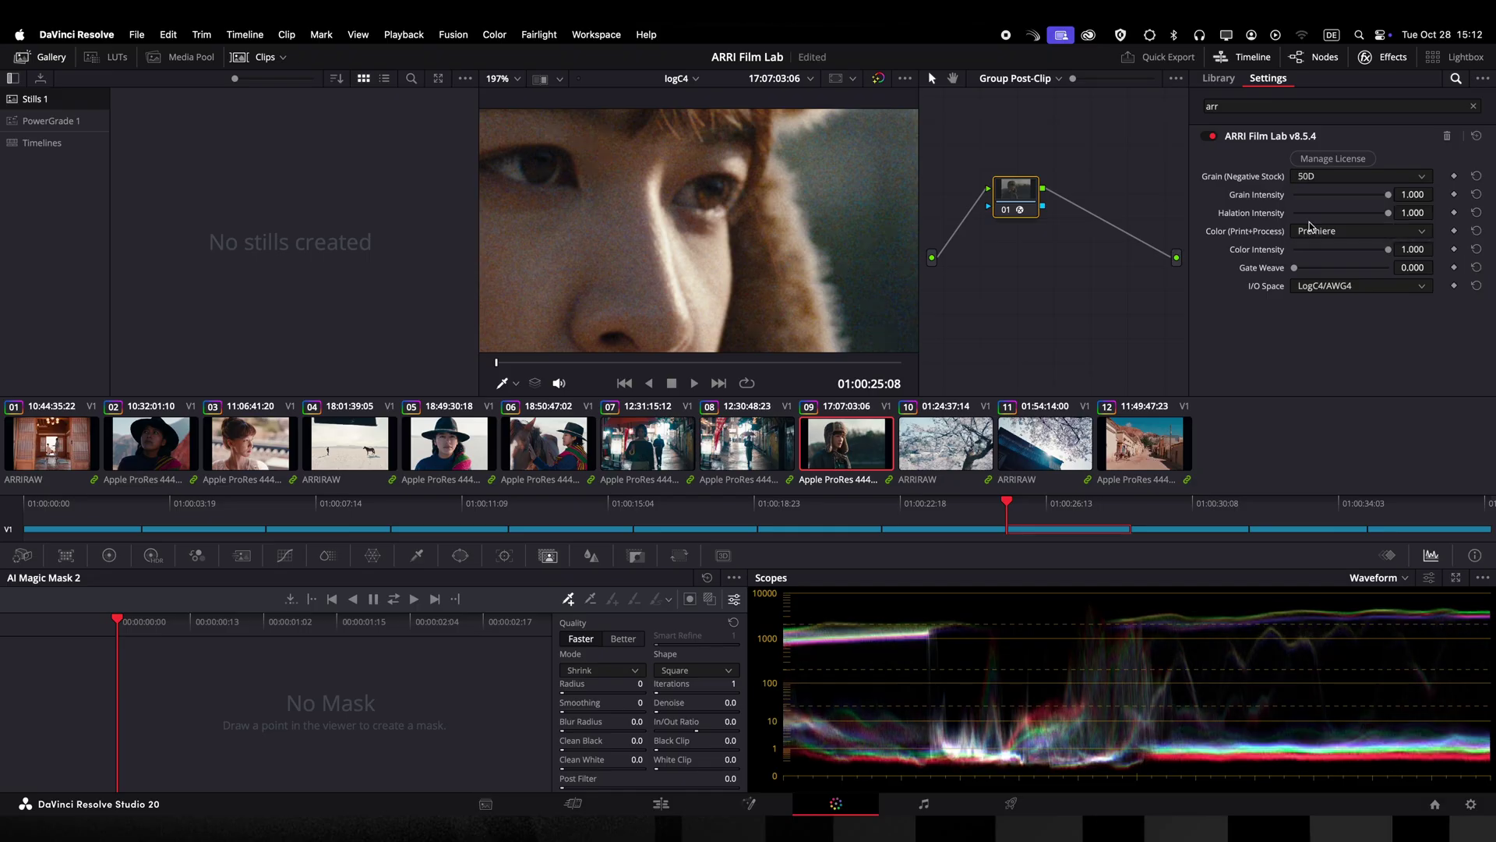
click(1365, 179)
click(1366, 195)
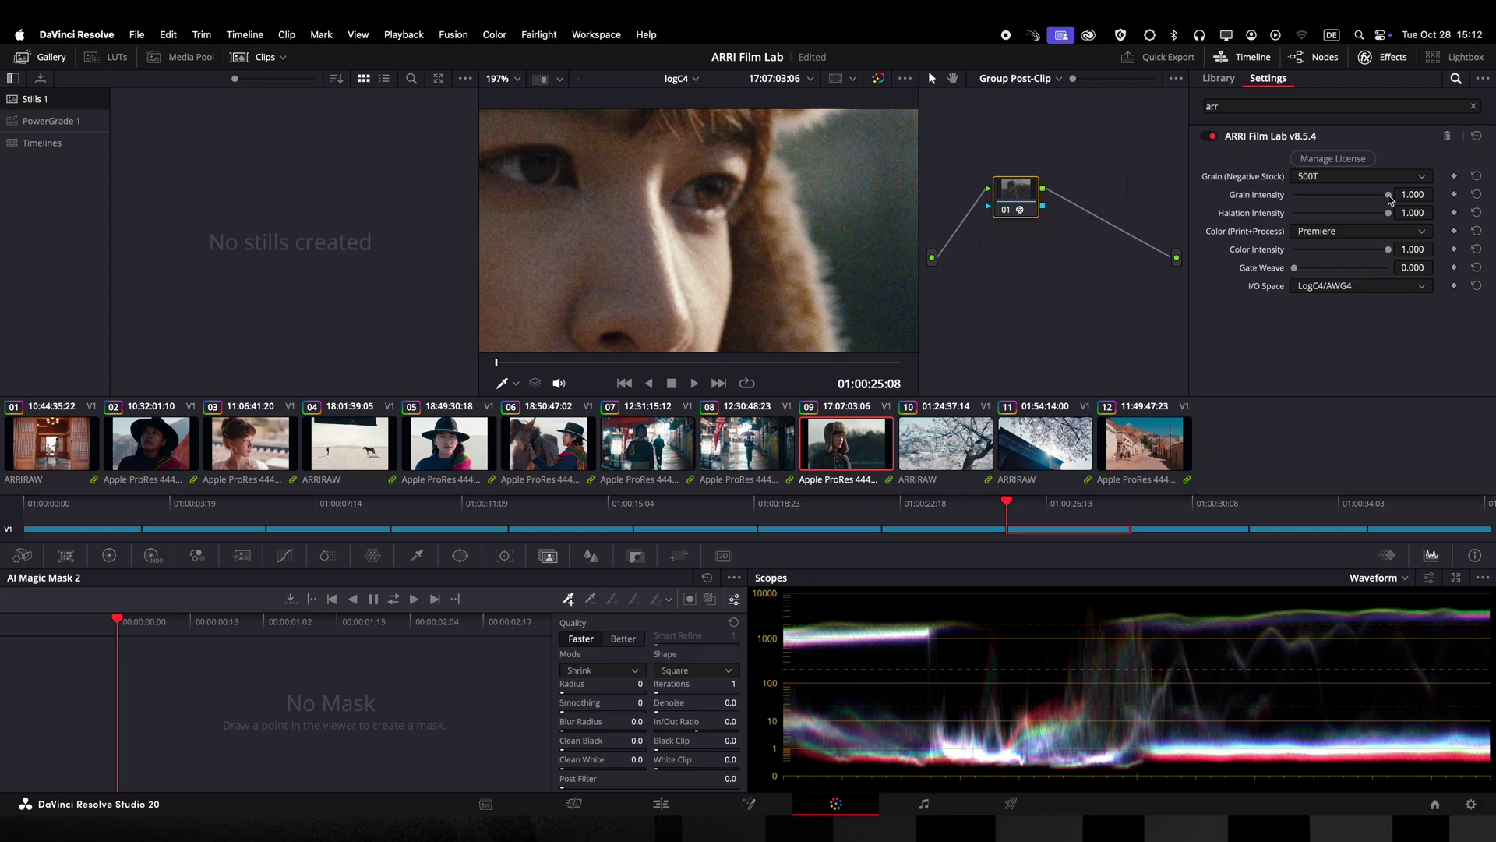
mouse_move(1388, 194)
mouse_down()
mouse_move(1282, 199)
mouse_move(1403, 193)
mouse_up()
On clip 01, drop Halation Intensity to 0.000, then step down to clip 05
click(55, 459)
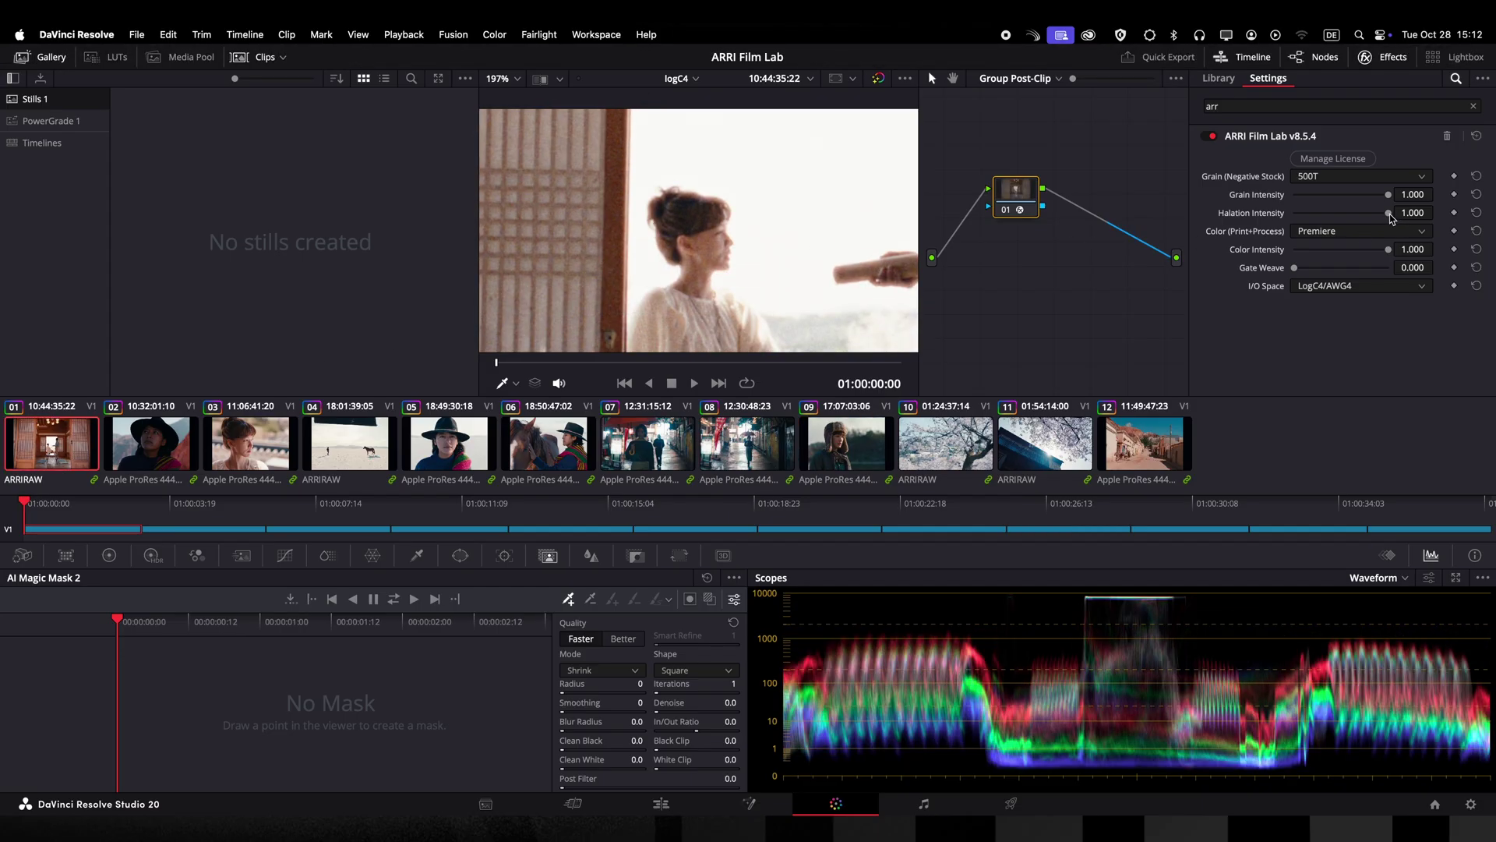
drag(1389, 214, 1454, 215)
key(Down)
key(Down)
key(Down)
key(Down)
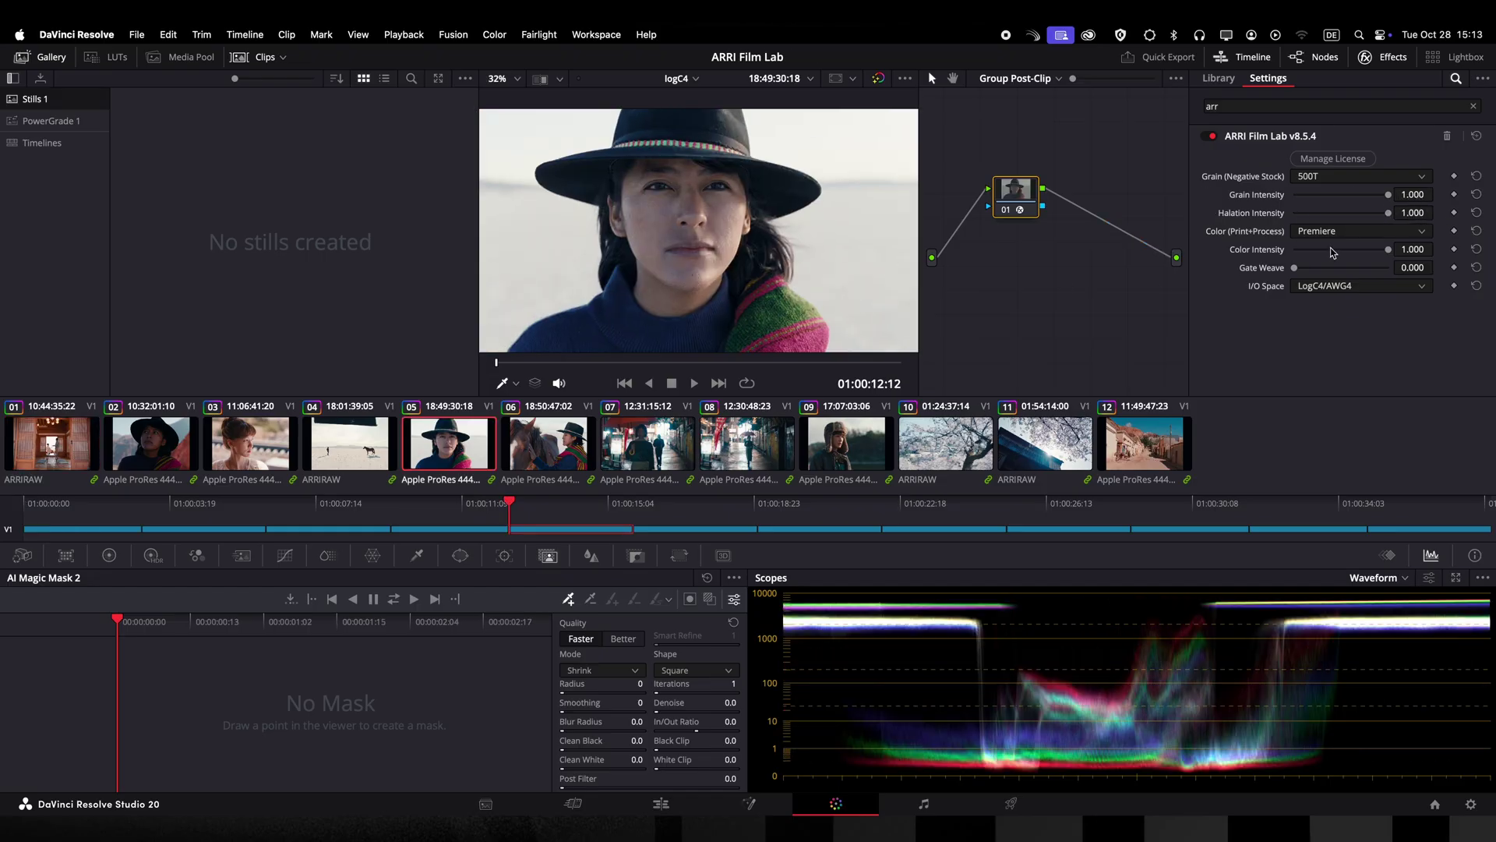
Cycle the print look through Classic, Live, Reversal and BleachBypass, testing Color Intensity 0.736
click(1331, 232)
click(1328, 265)
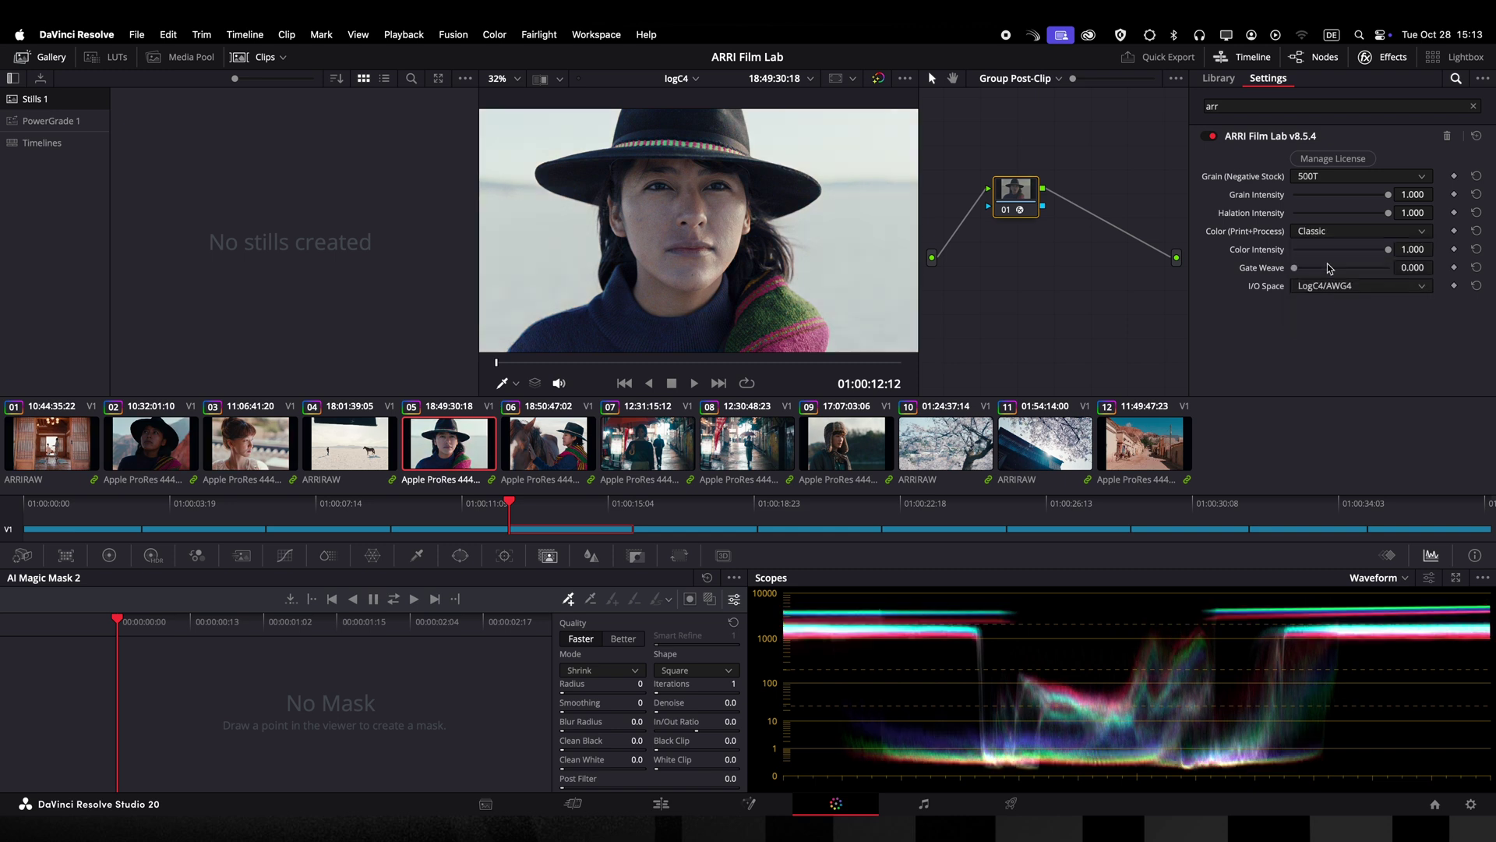
click(1329, 231)
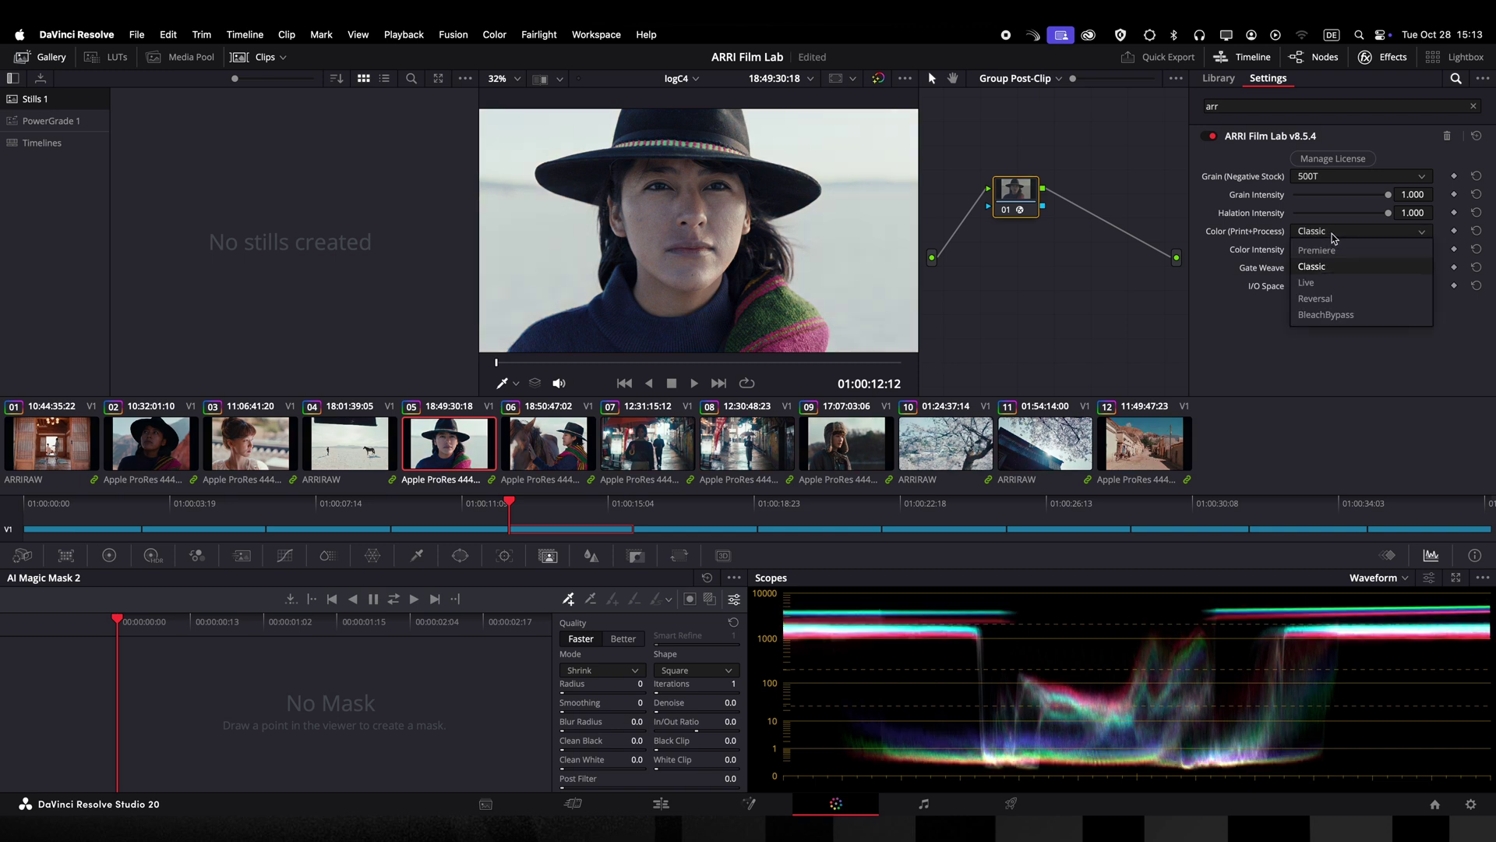
click(1316, 284)
click(1329, 232)
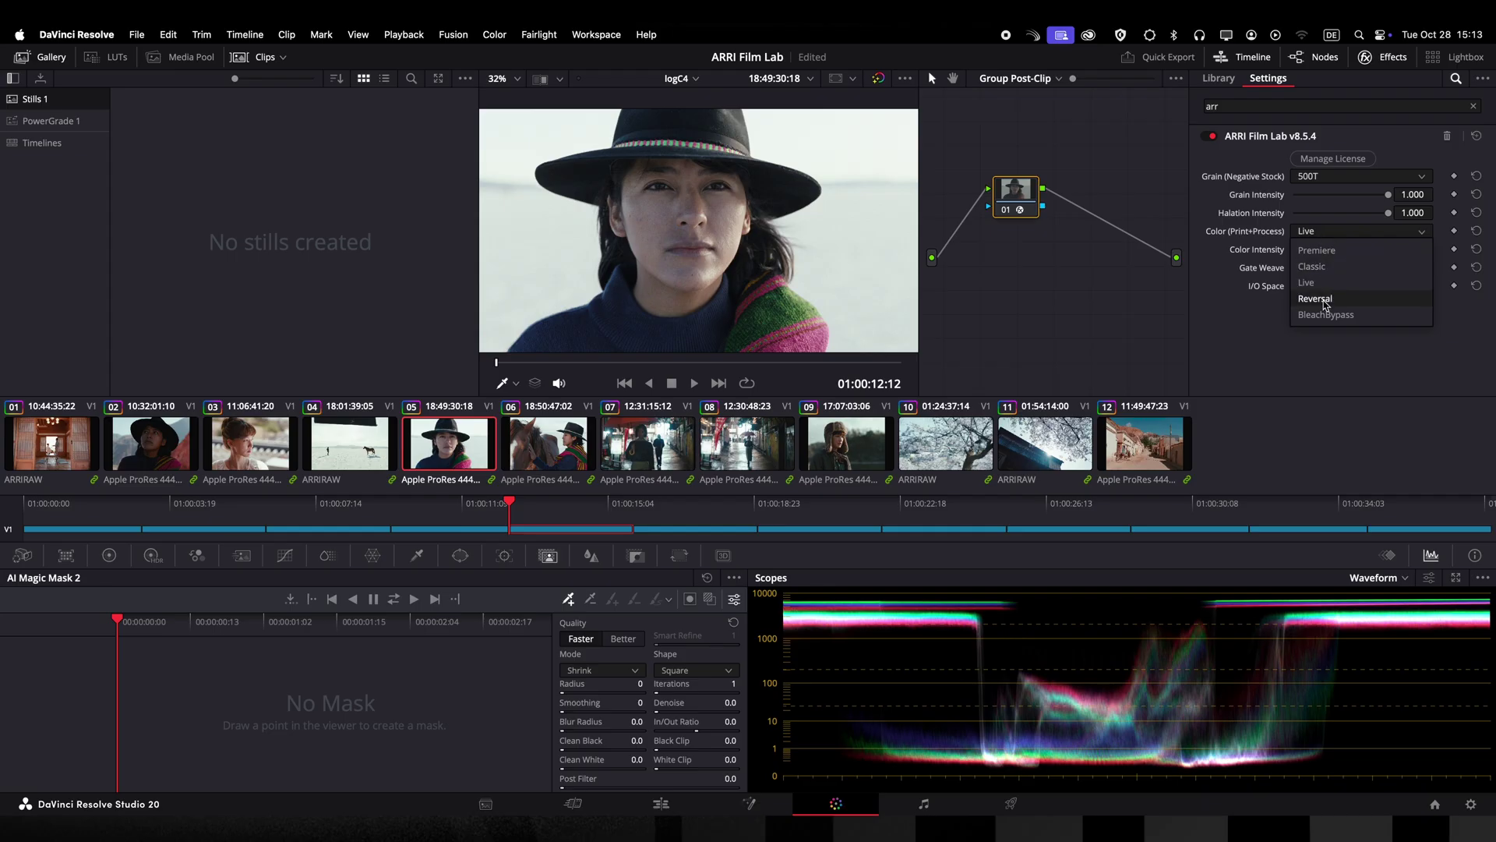
click(1323, 300)
click(1331, 232)
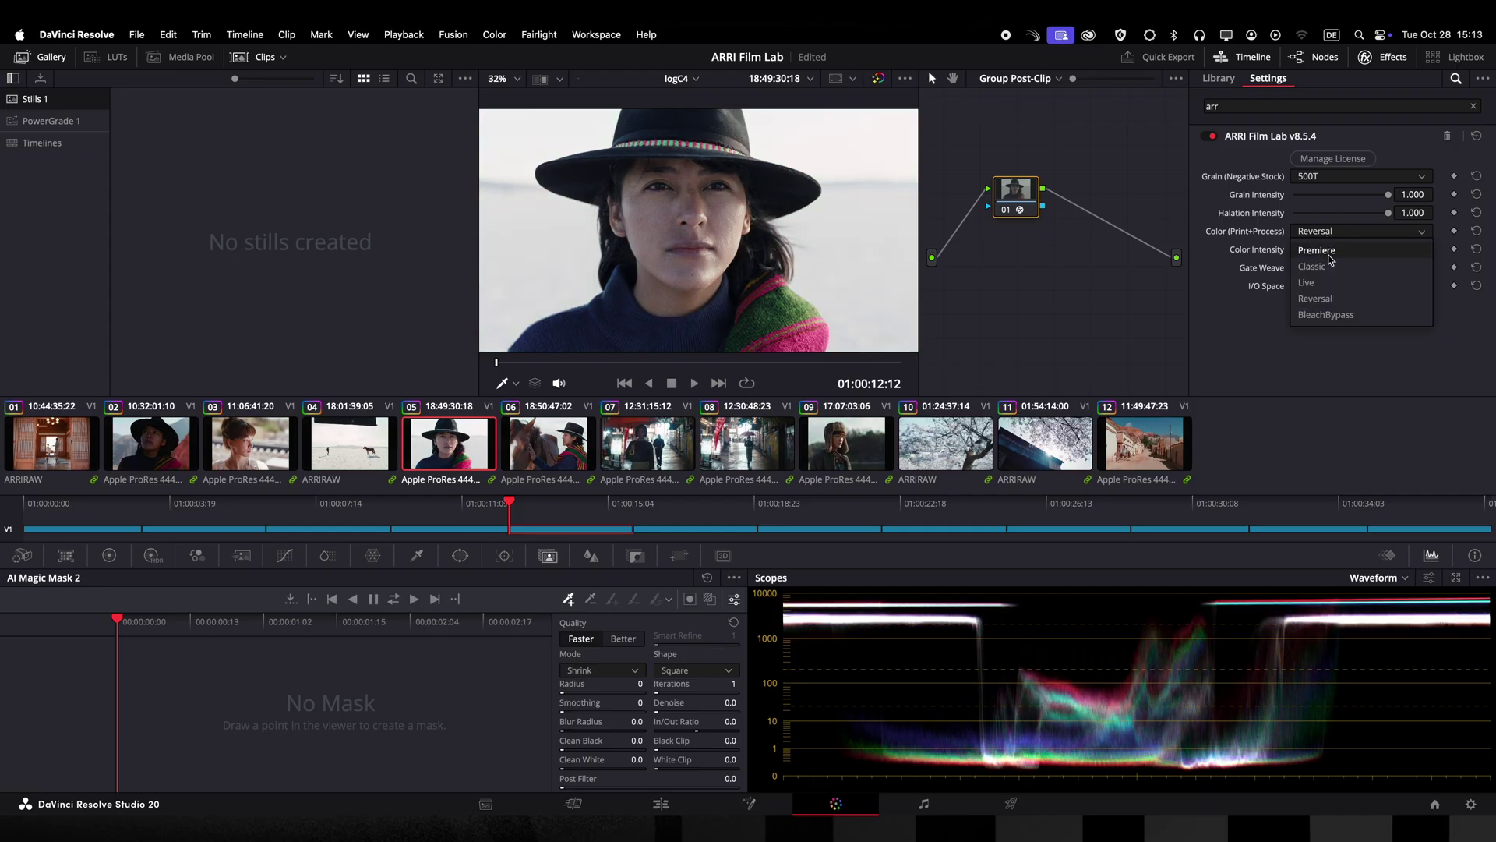
click(1330, 314)
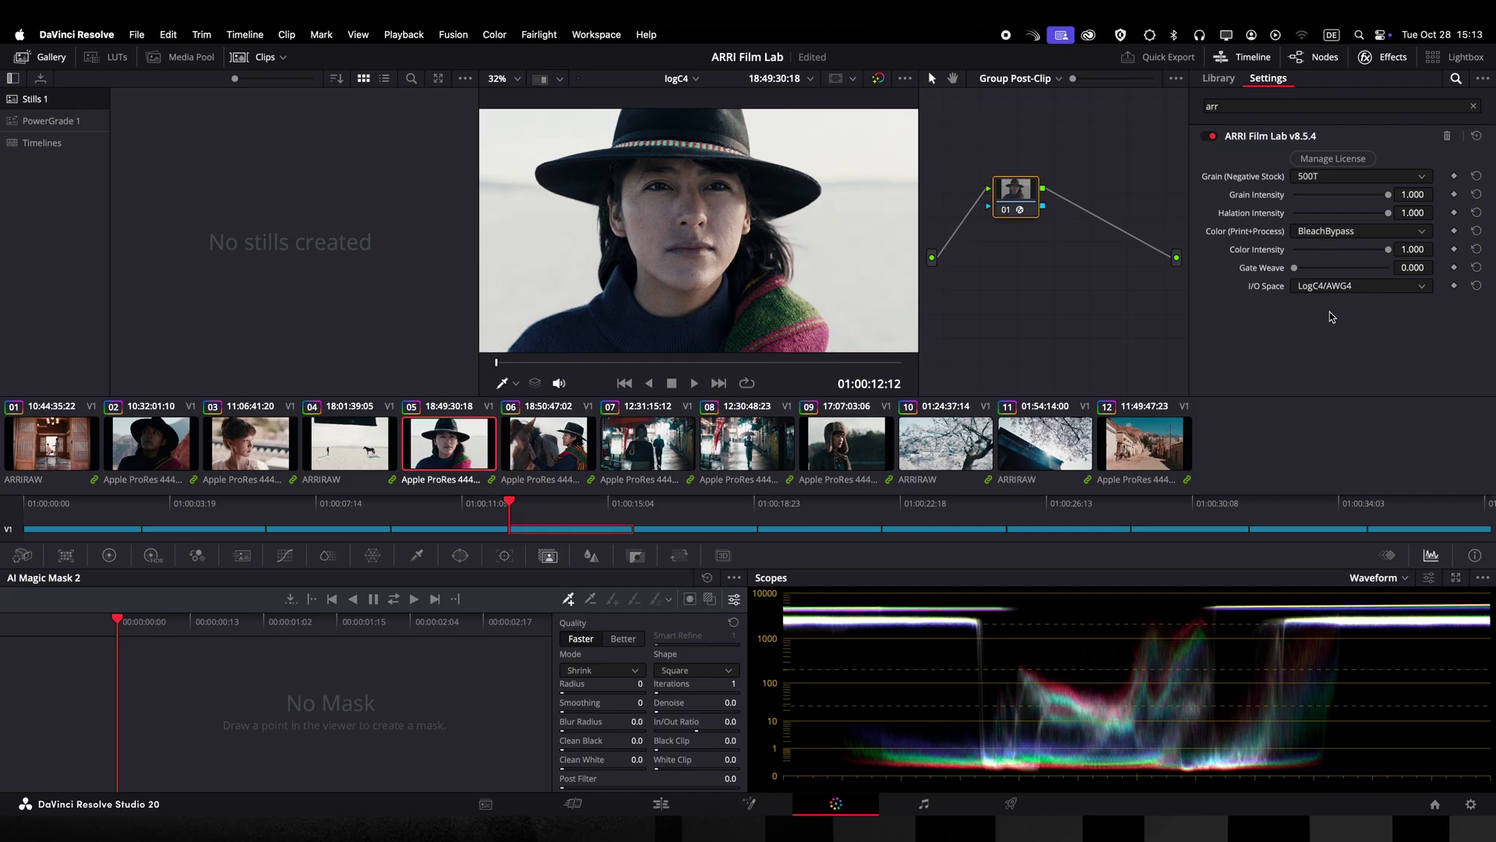
mouse_move(1388, 250)
mouse_down()
mouse_move(1294, 255)
mouse_move(1395, 256)
mouse_up()
Return the print look to Premiere and test a lower Color Intensity of 0.434
click(1331, 232)
click(1325, 247)
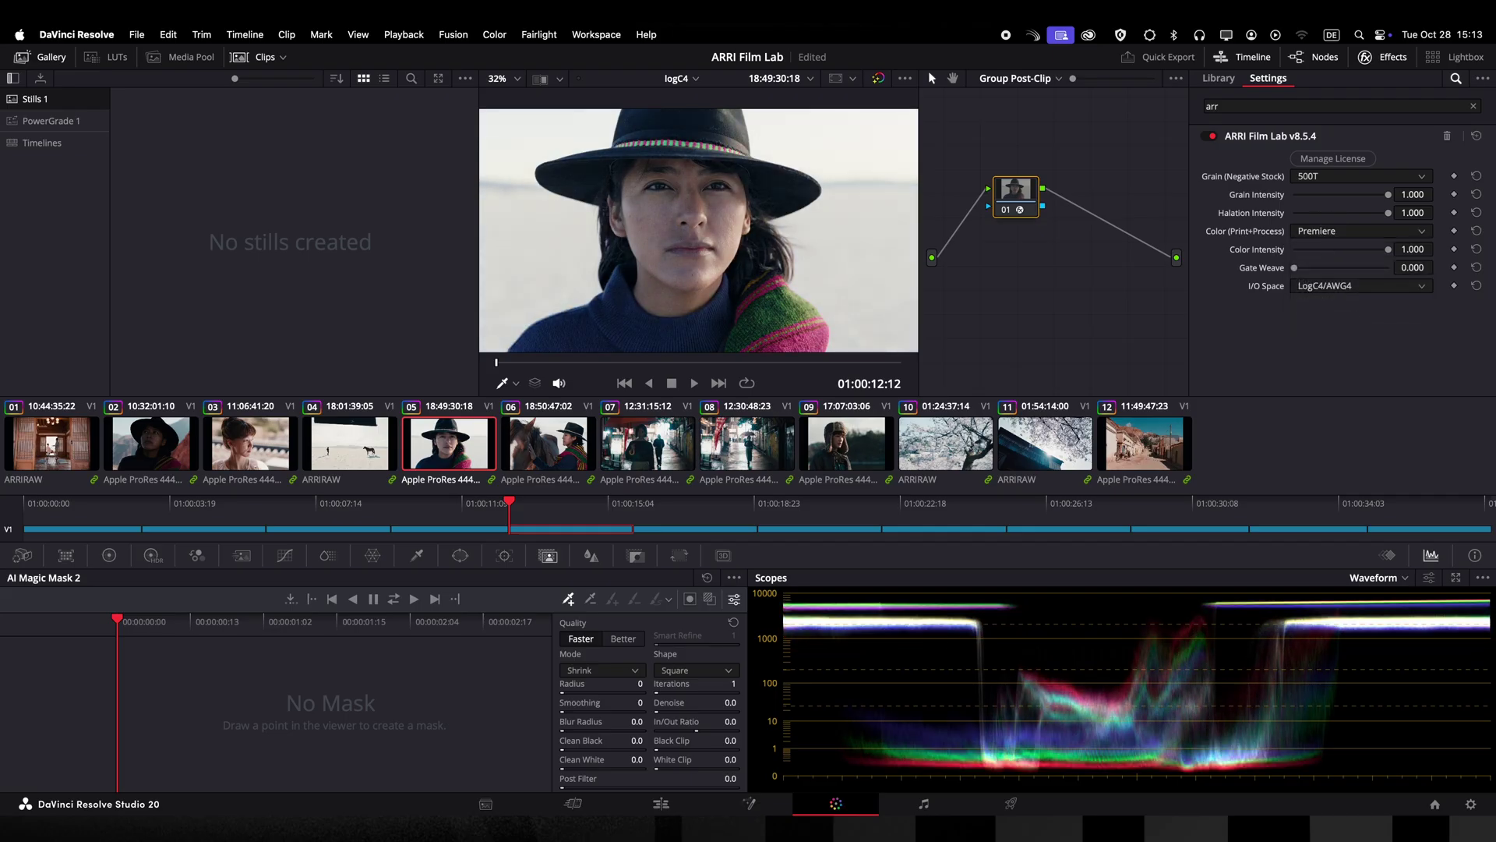
mouse_move(1389, 249)
mouse_down()
mouse_move(1270, 250)
mouse_move(1416, 246)
mouse_up()
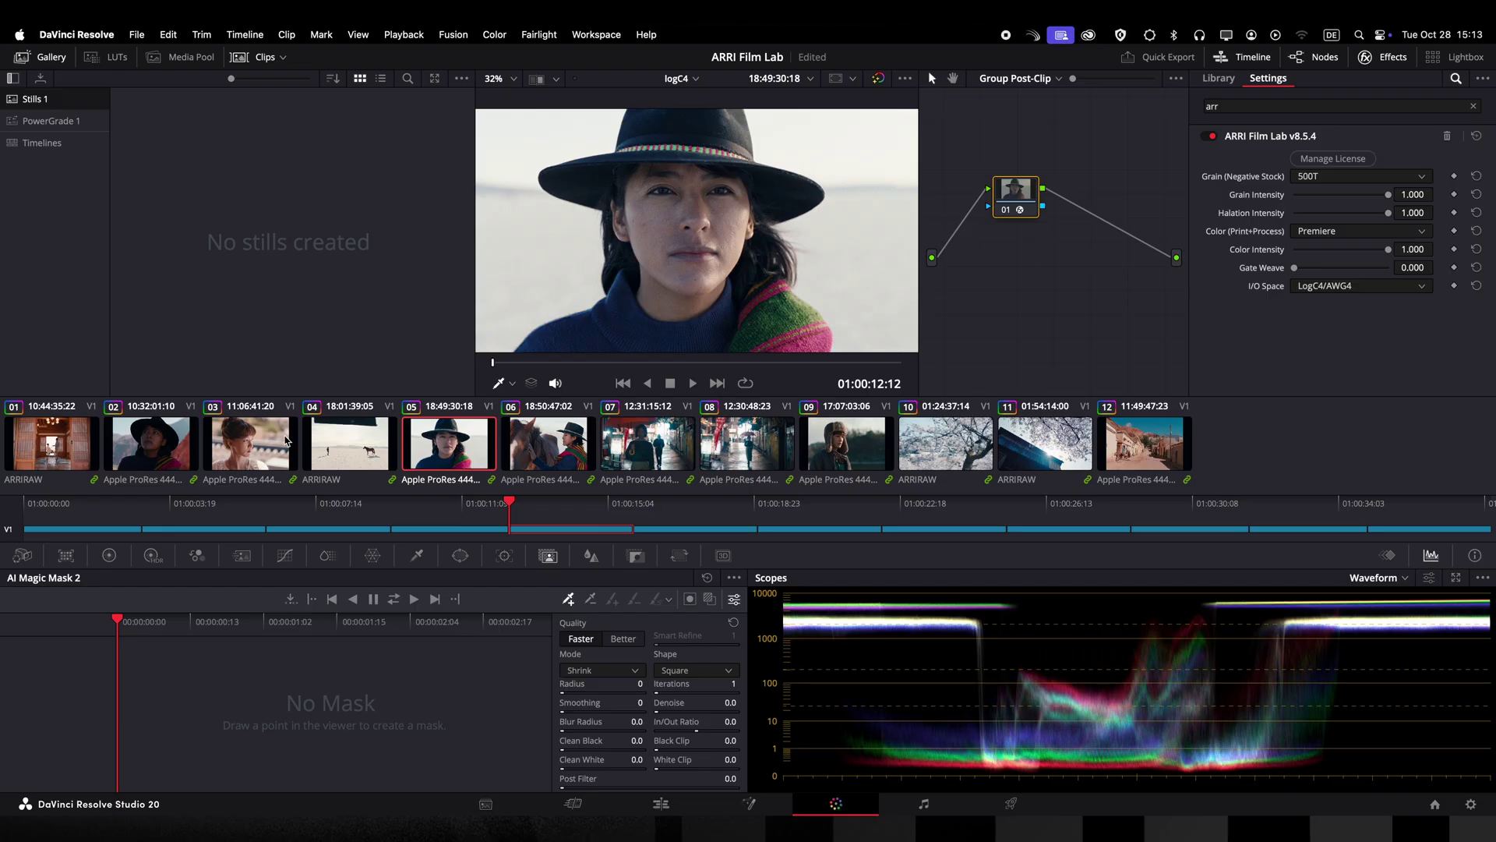
On clip 01, drop Grain, Halation and Color Intensity to 0, then play and adjust Gate Weave
click(62, 450)
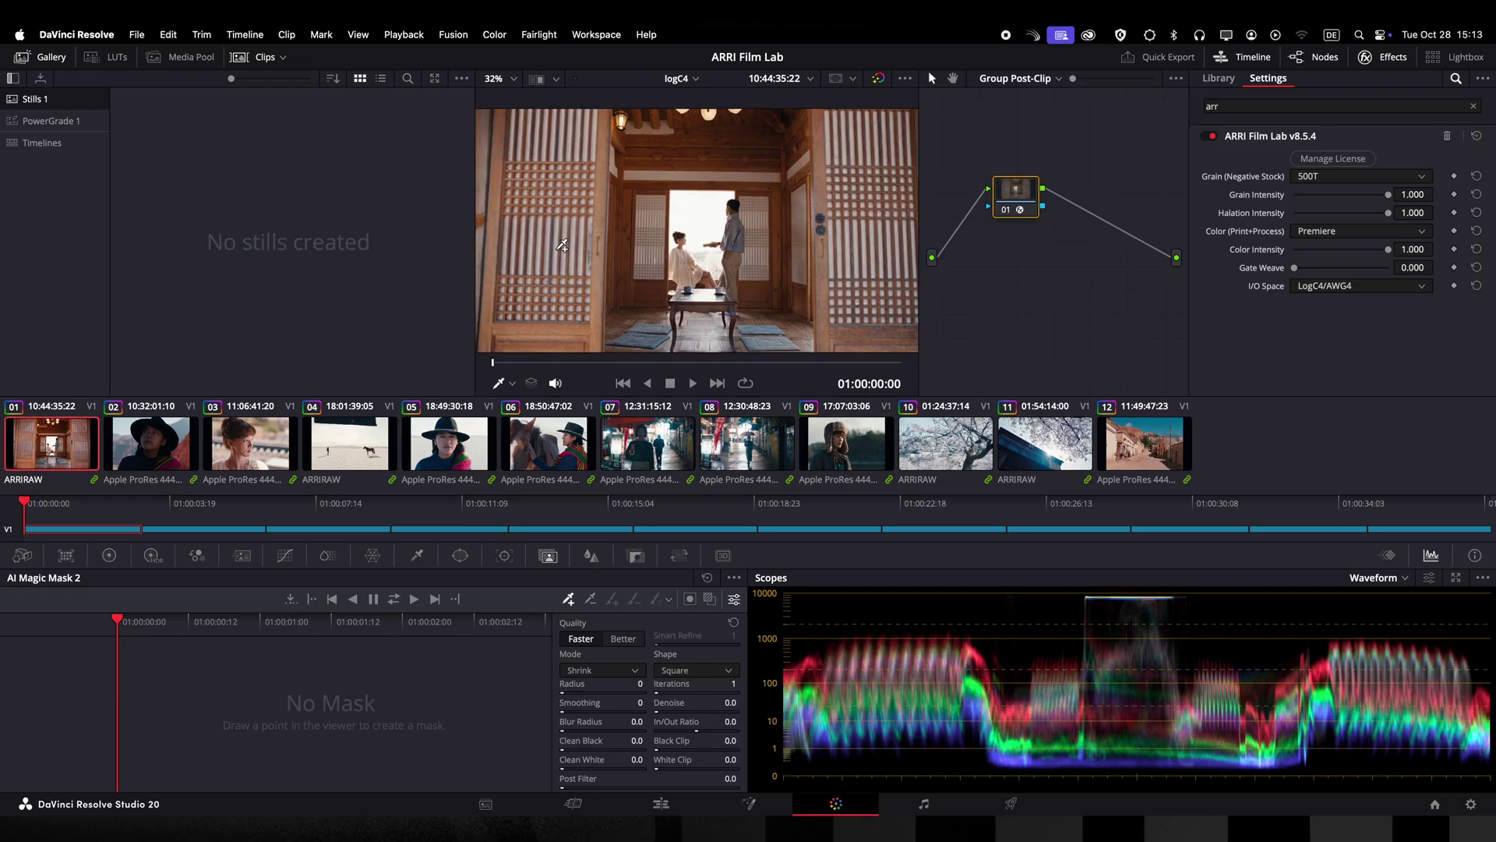
scroll(668, 287, up, 3)
scroll(669, 287, up, 5)
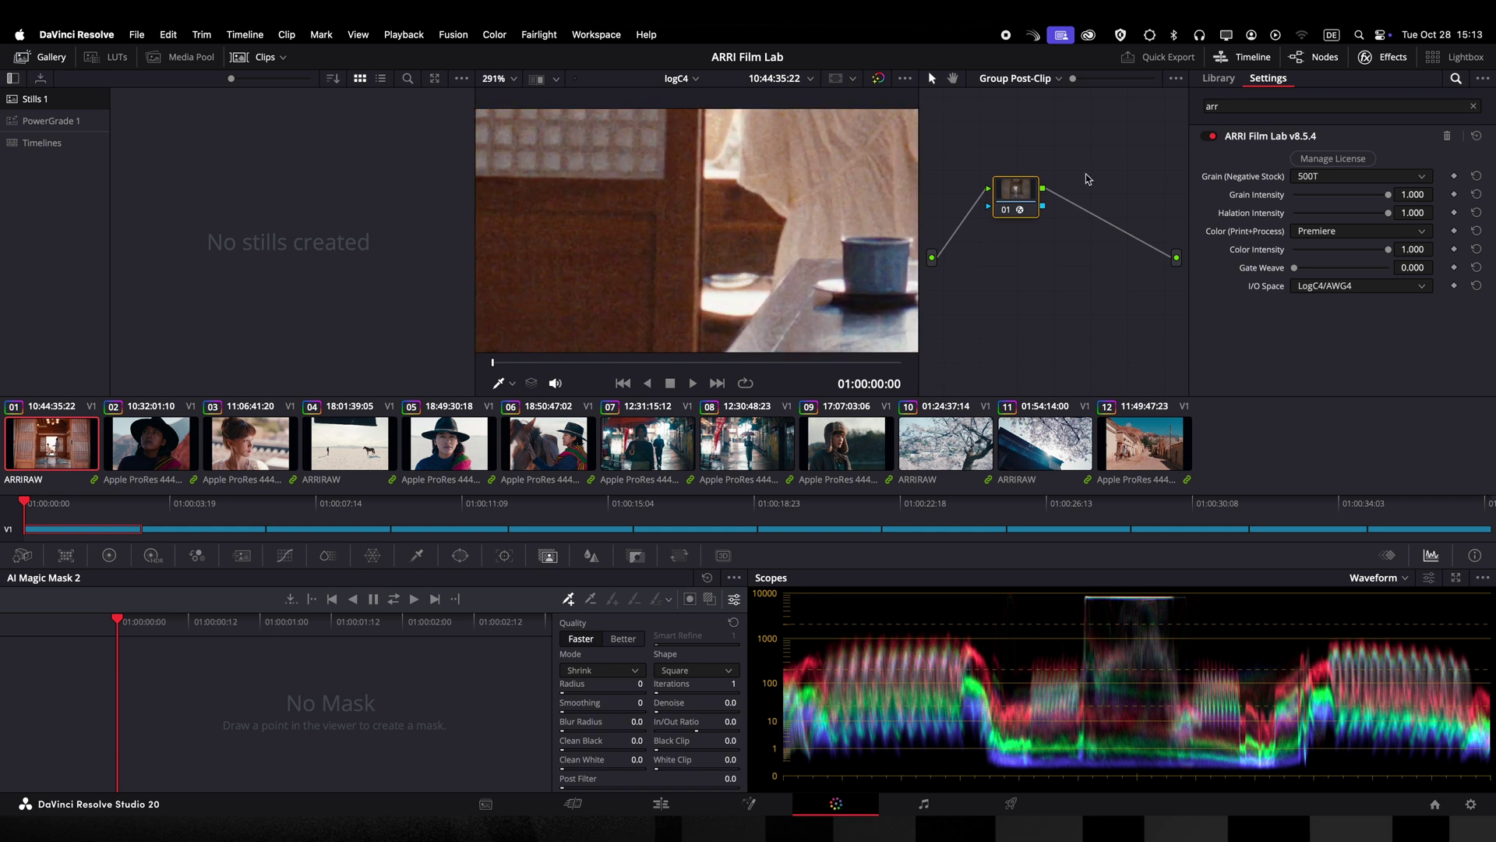
drag(1387, 196, 1262, 195)
drag(1387, 213, 1239, 207)
drag(1389, 249, 1278, 251)
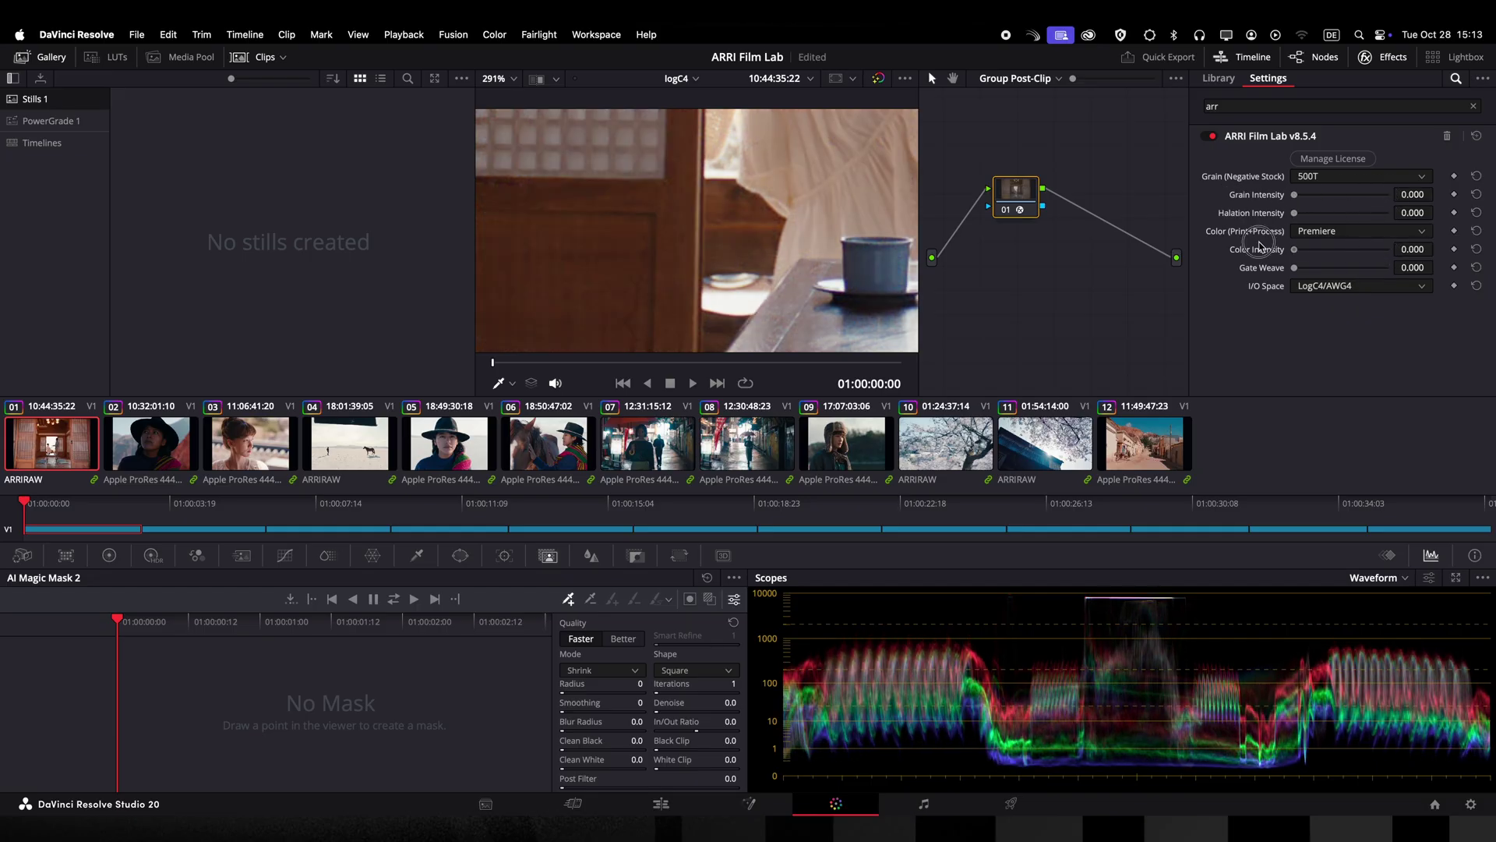
key(space)
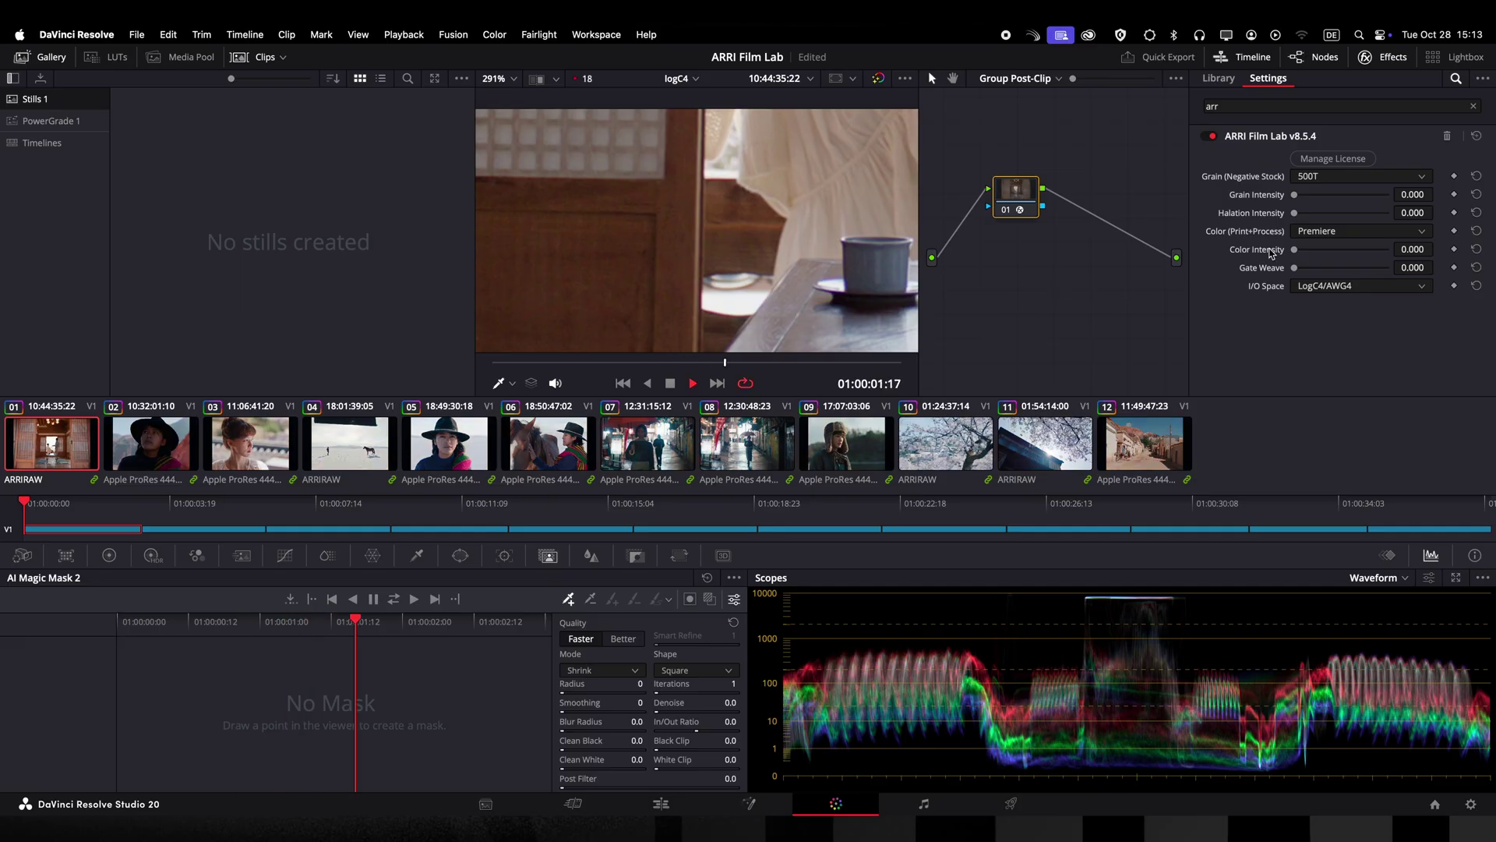
drag(1294, 268, 1220, 265)
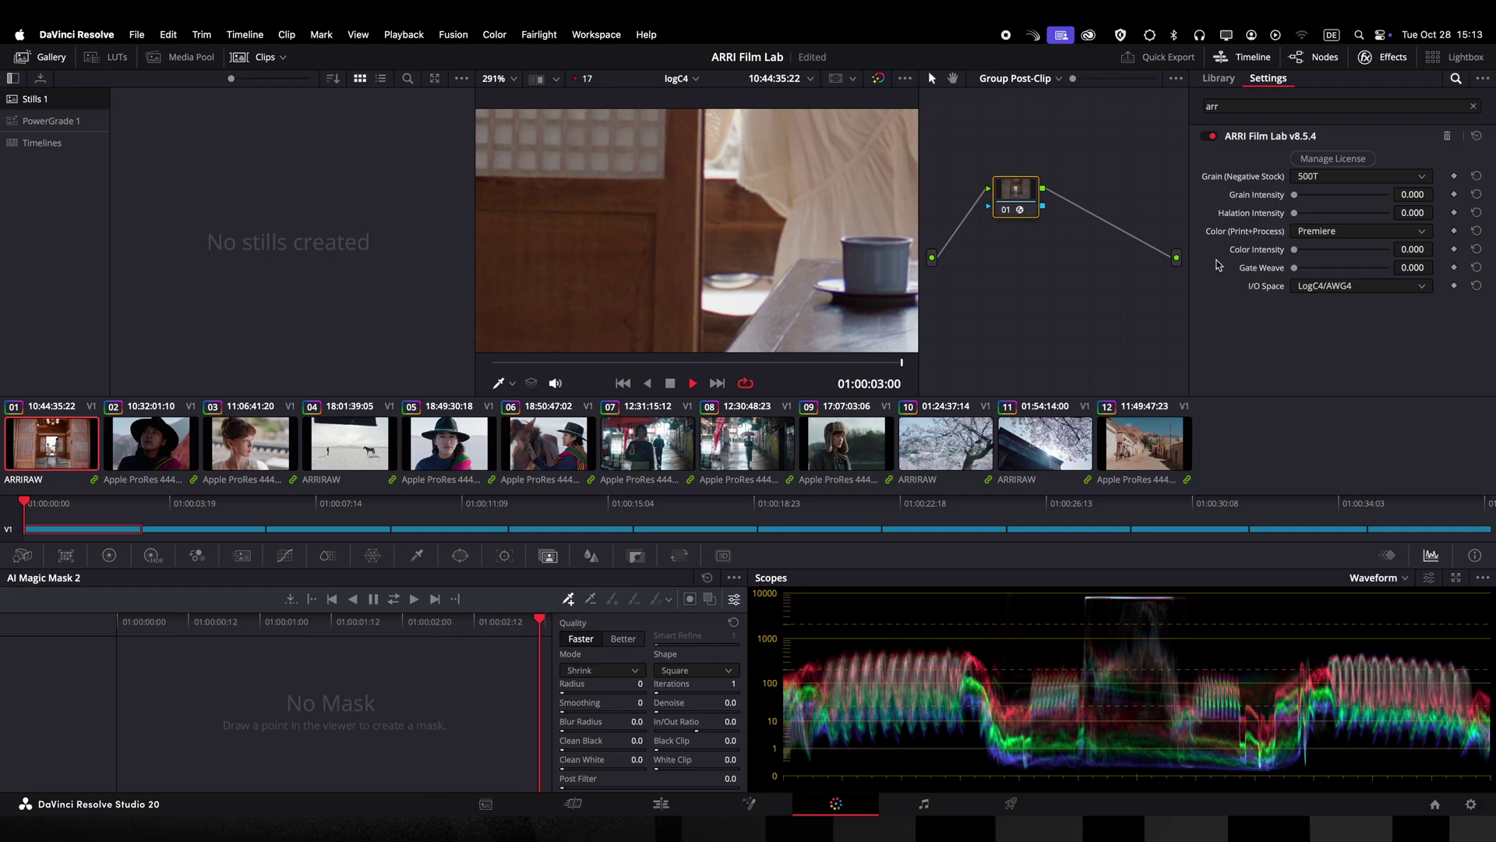
Stop playback and bring up the ARRI Film Lab I/O Space options
key(space)
click(1323, 287)
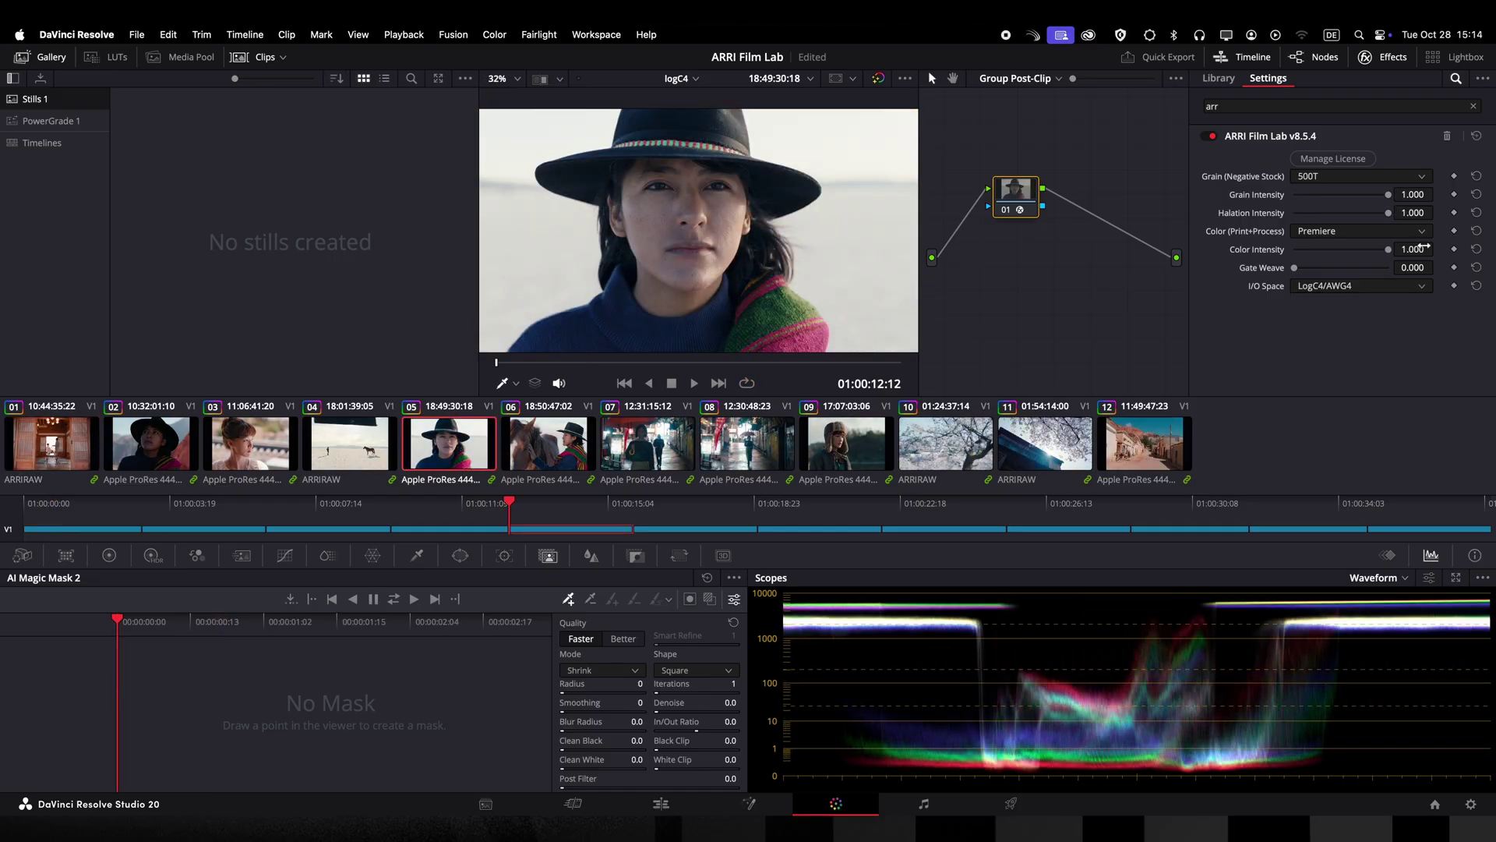
On the Media page, import the Sony_shot folder as a bin and load A005C039_201101OZ.mxf
click(488, 803)
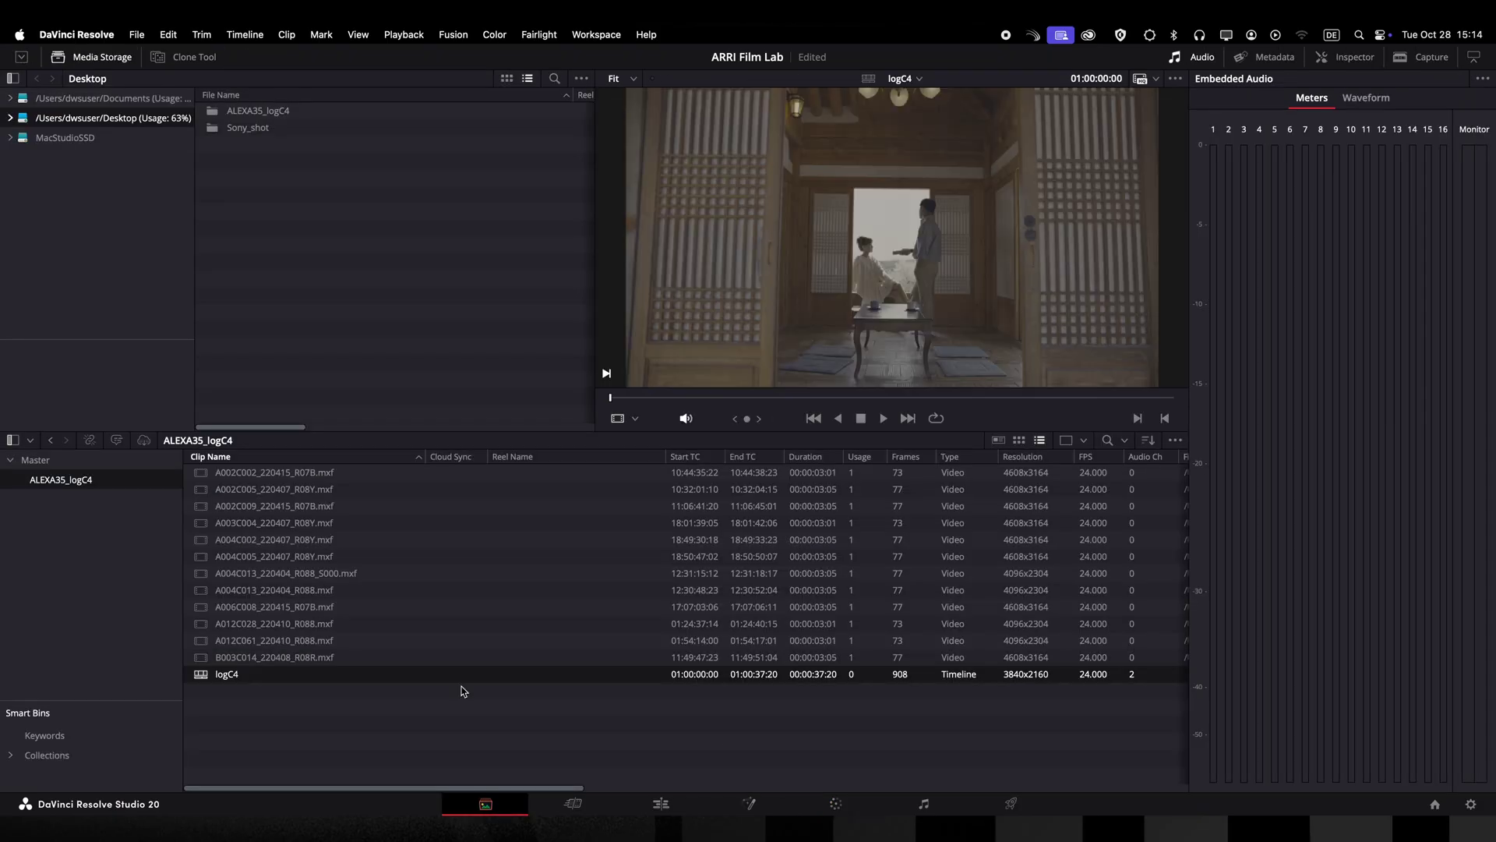
drag(248, 127, 34, 501)
click(35, 499)
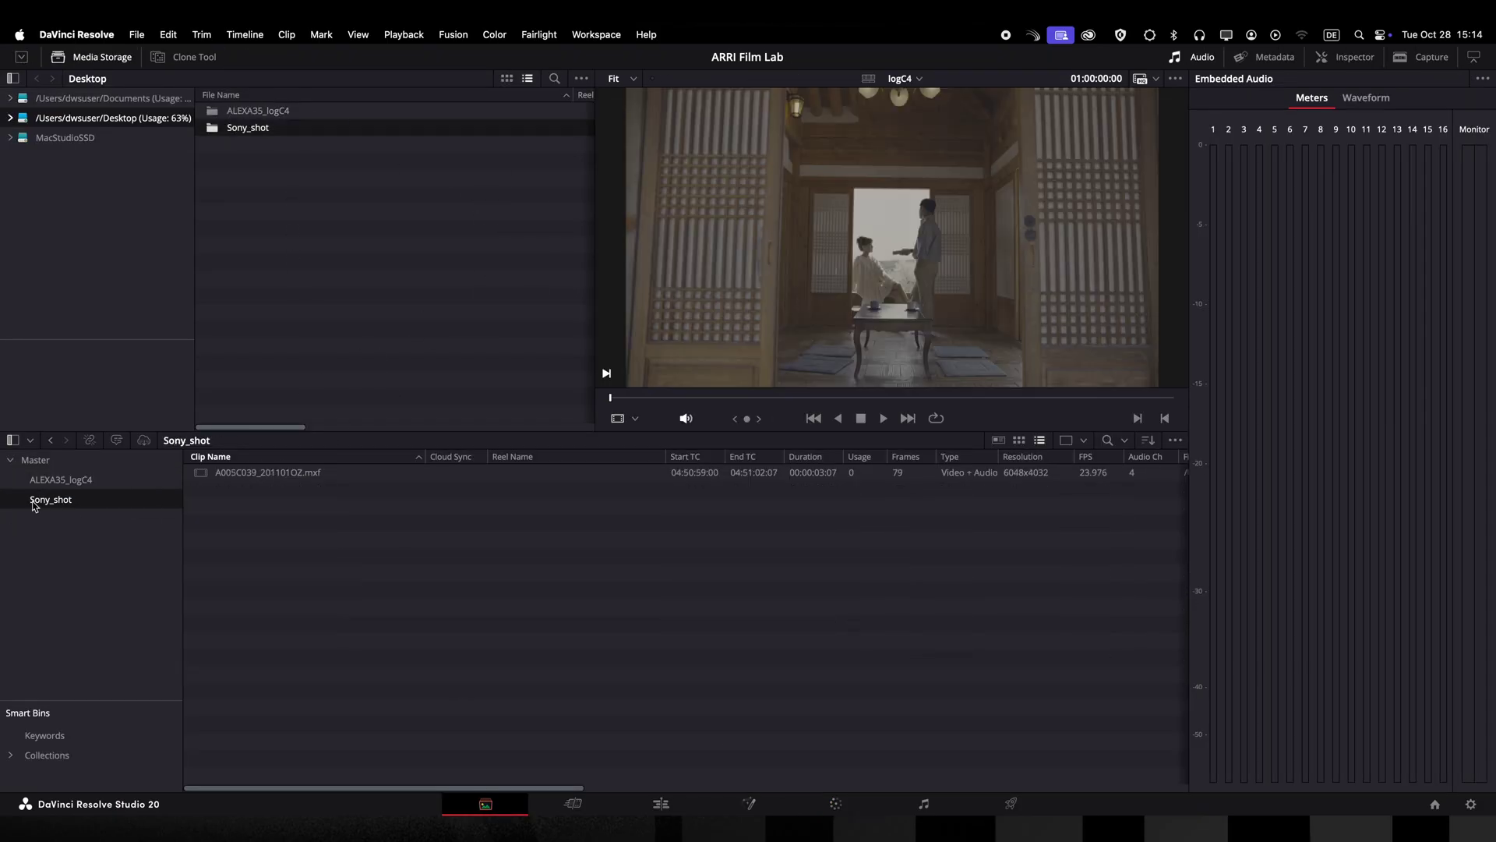
click(234, 477)
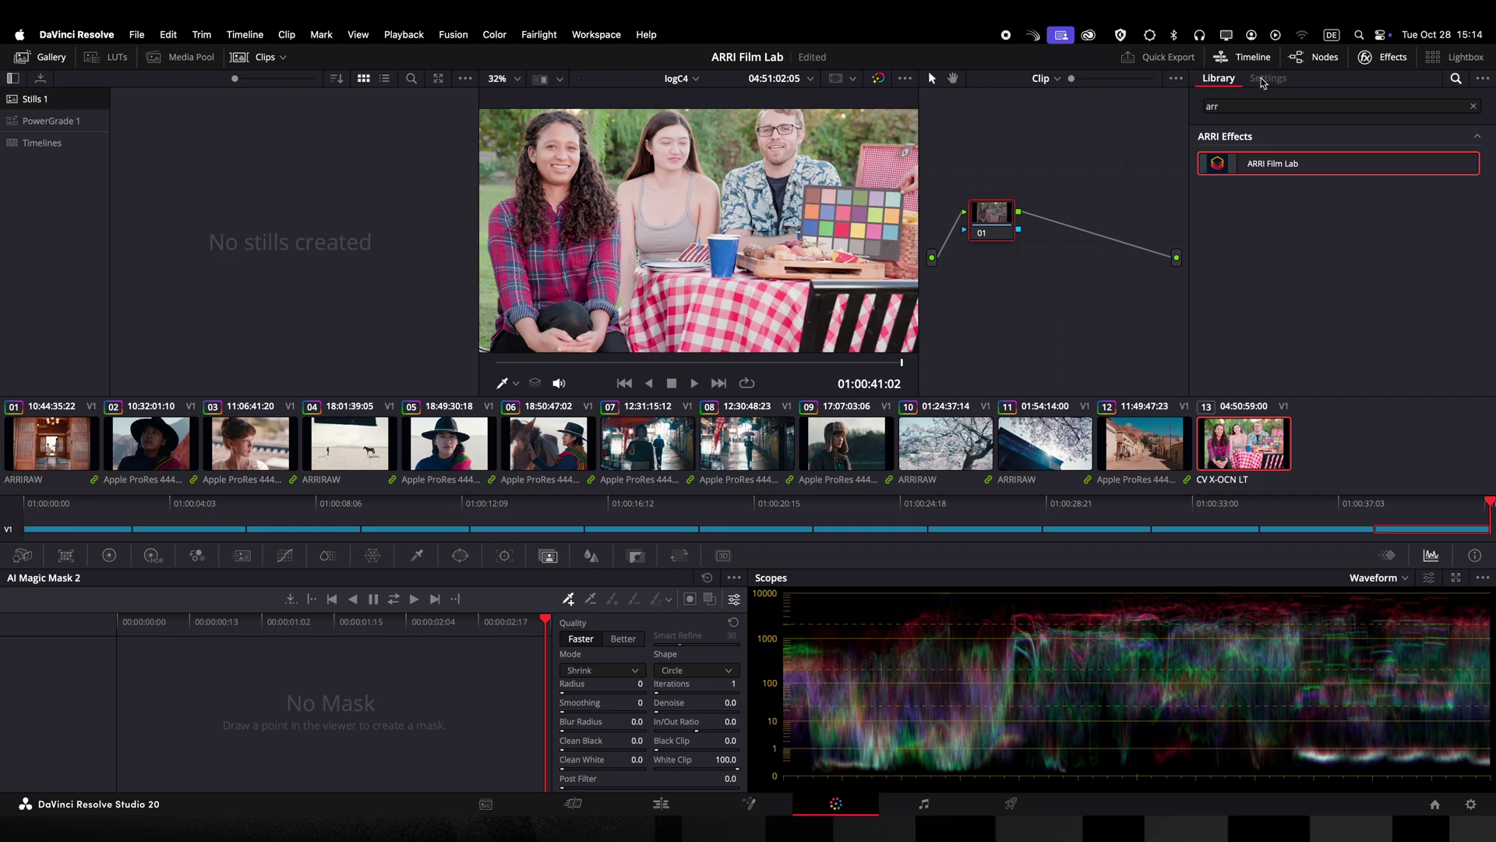
Apply Color Space Transform to the Sony clip's node
click(1473, 105)
scroll(1282, 248, down, 5)
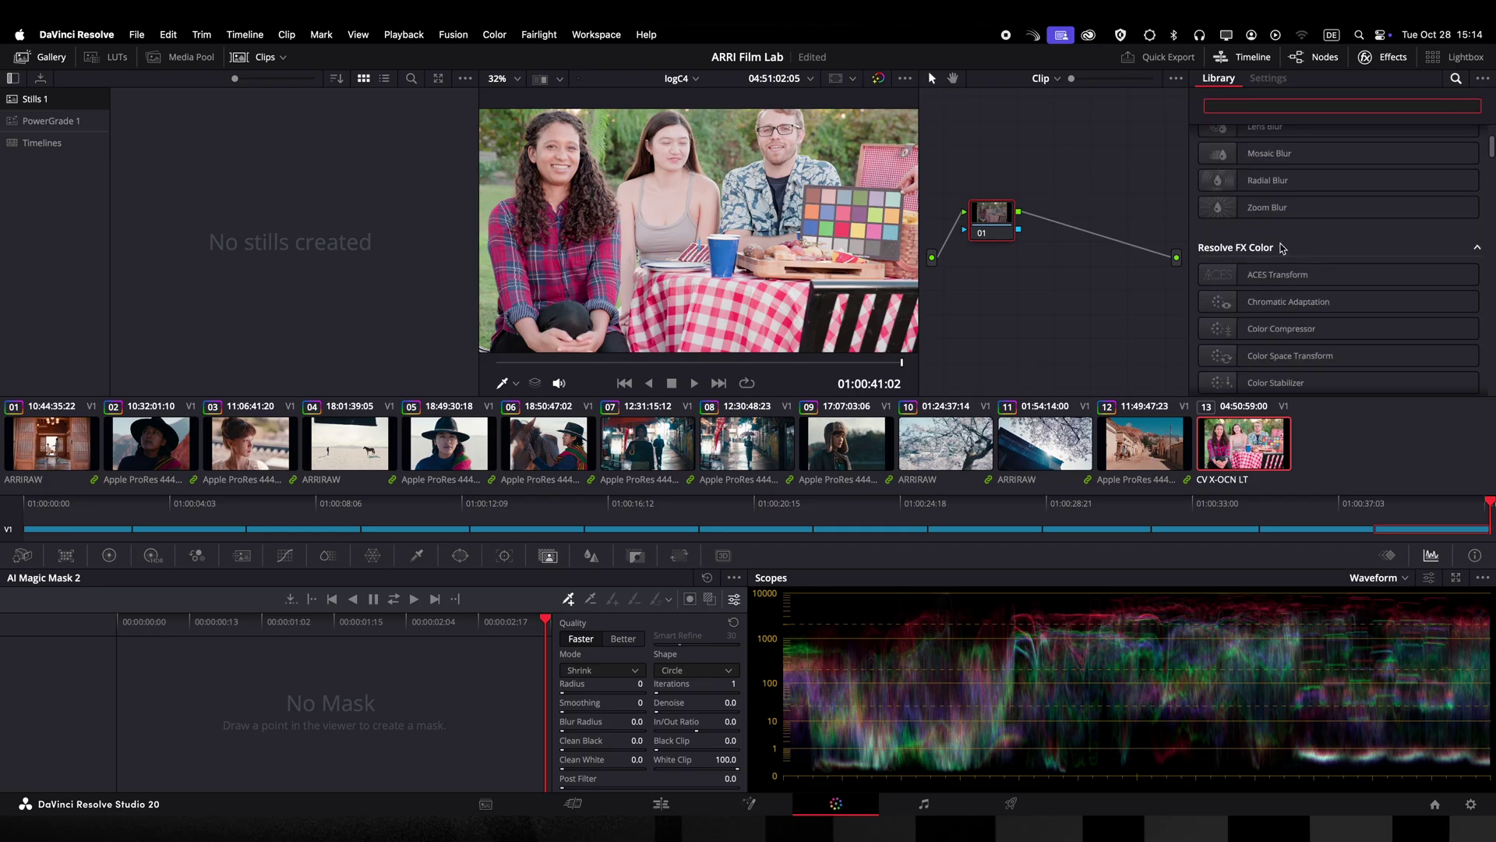
drag(1282, 248, 996, 224)
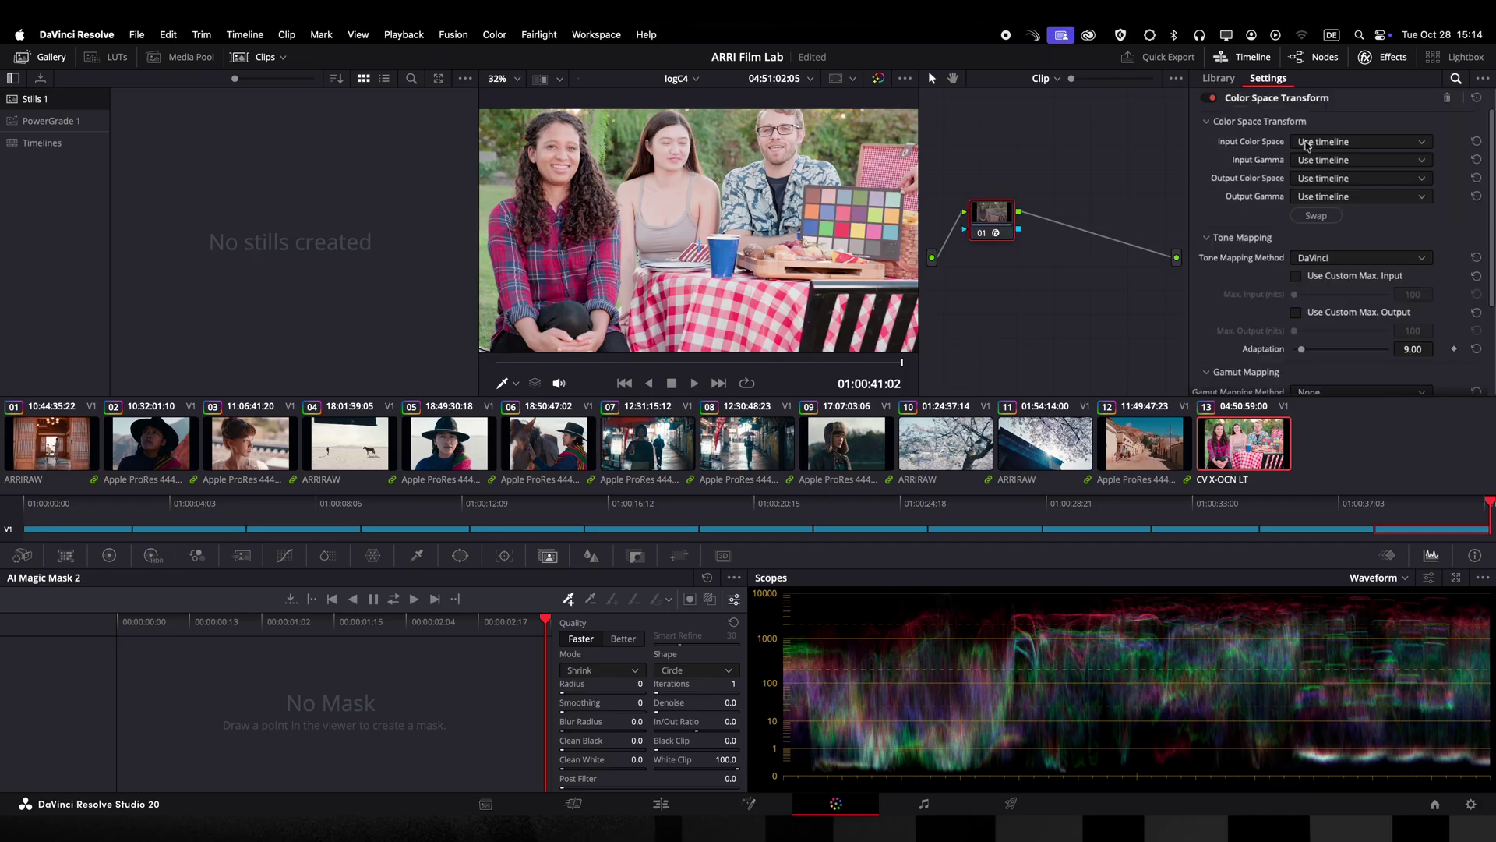
Set the transform's input to S-Gamut3.Cine / S-Log3 with Tone Mapping None
click(1307, 146)
scroll(1316, 176, down, 3)
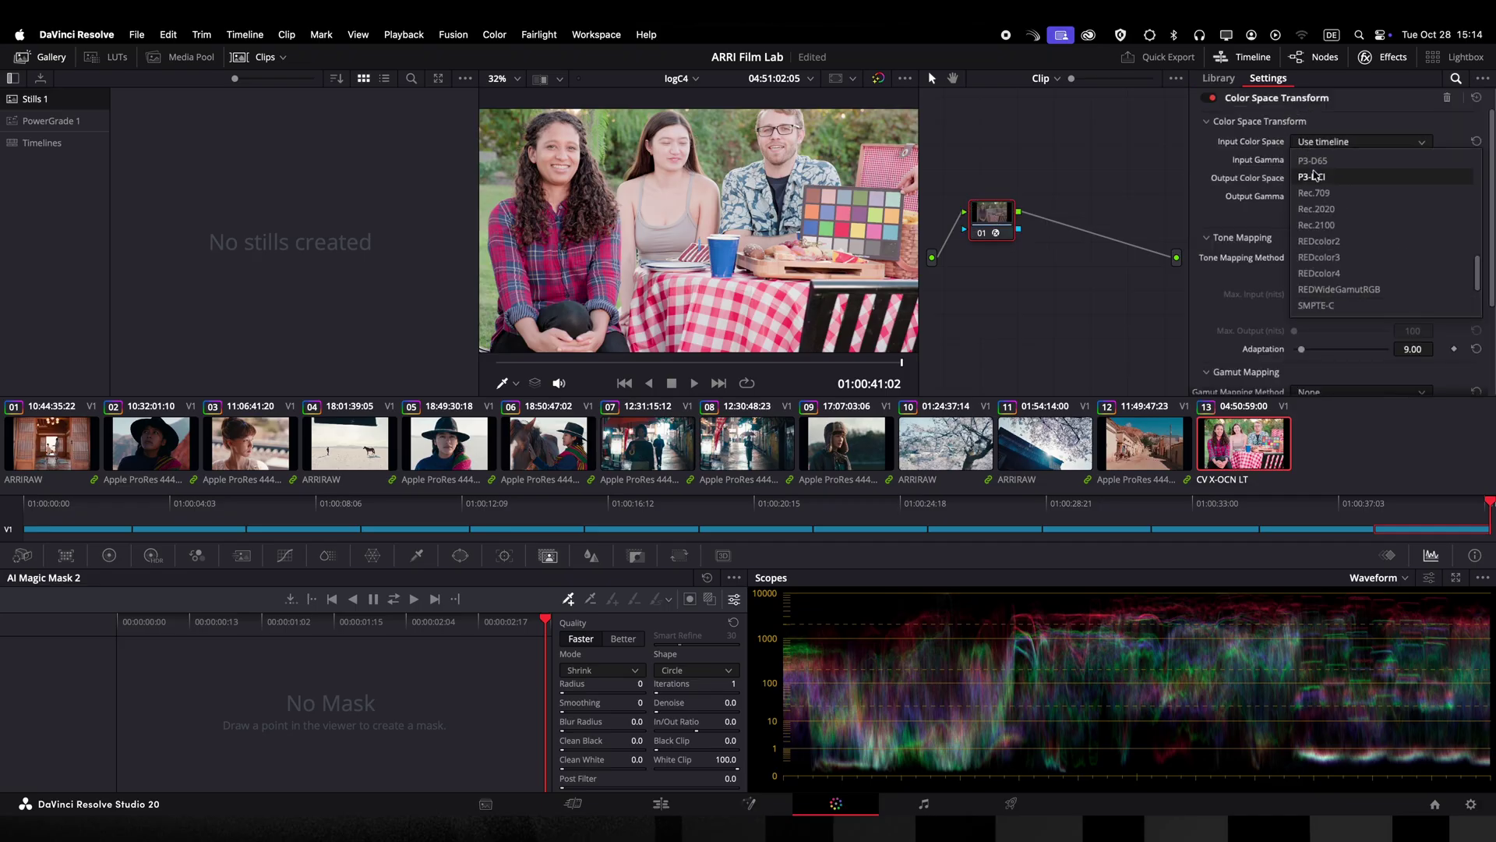
scroll(1316, 175, down, 2)
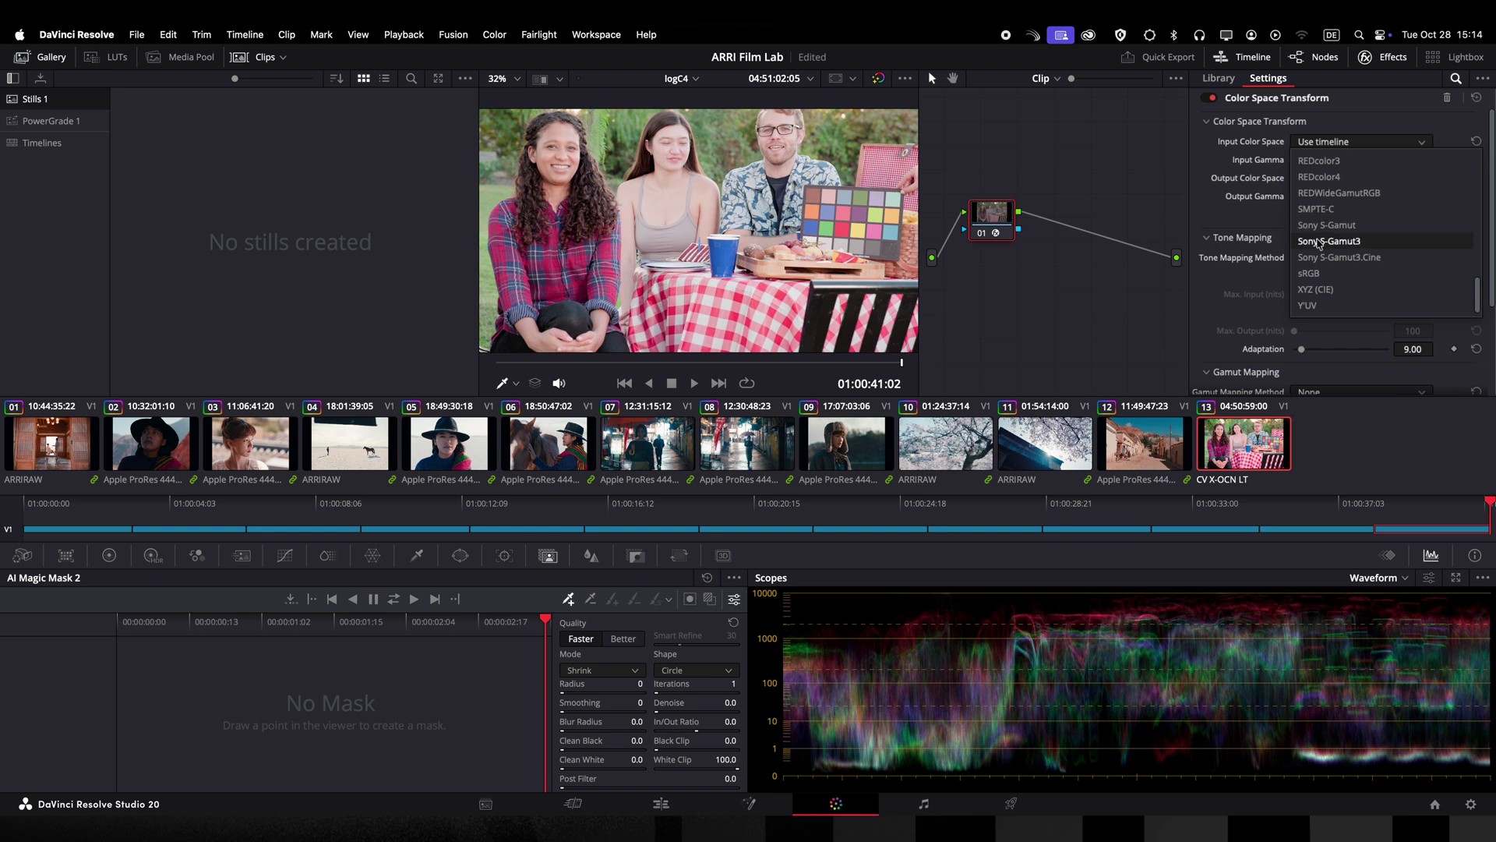
click(1319, 253)
click(1317, 164)
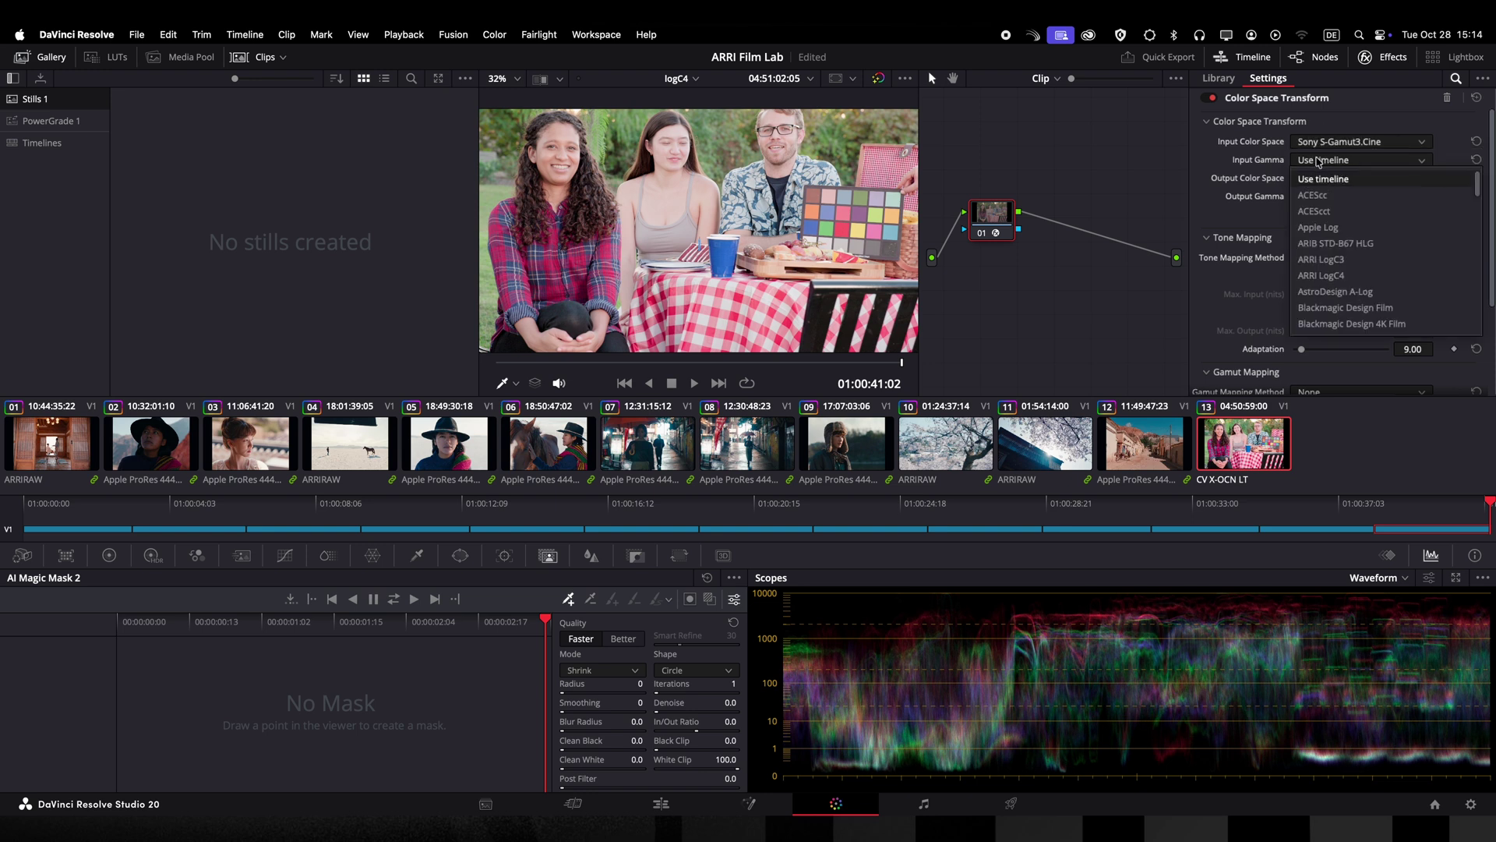
scroll(1322, 273, down, 5)
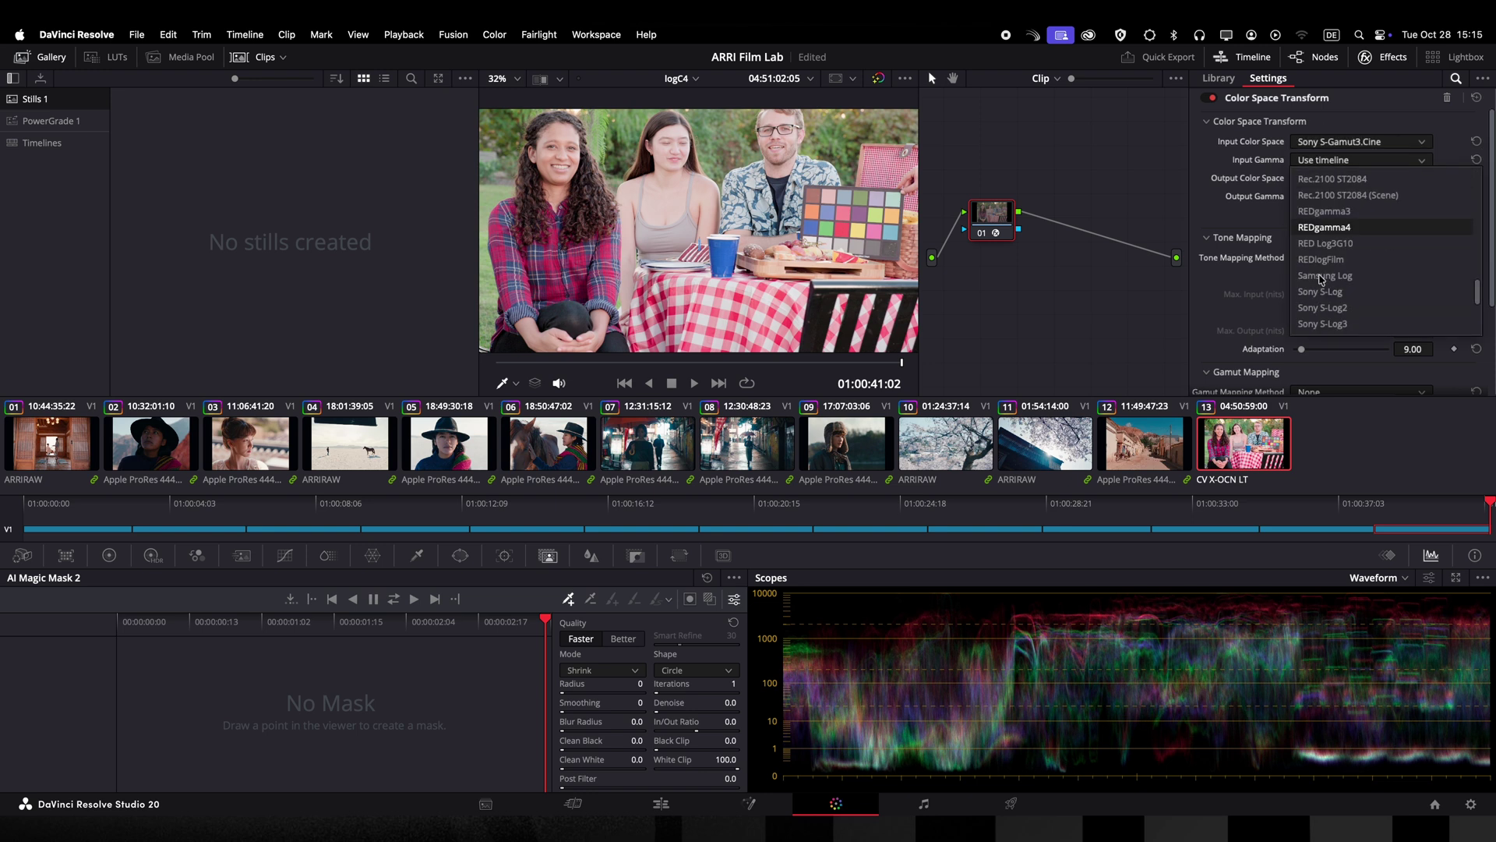
click(1317, 322)
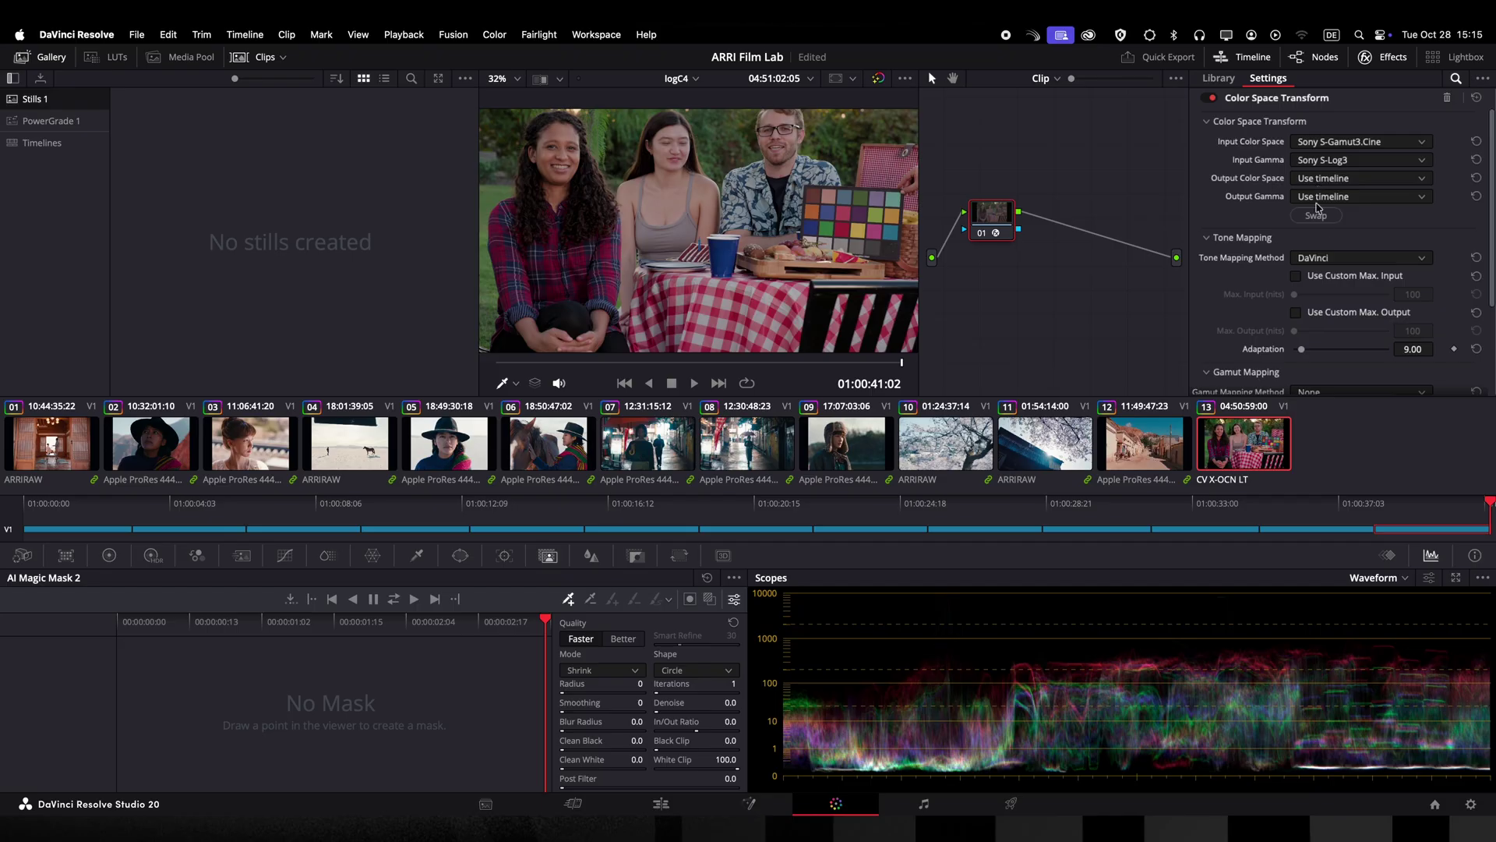
click(1326, 257)
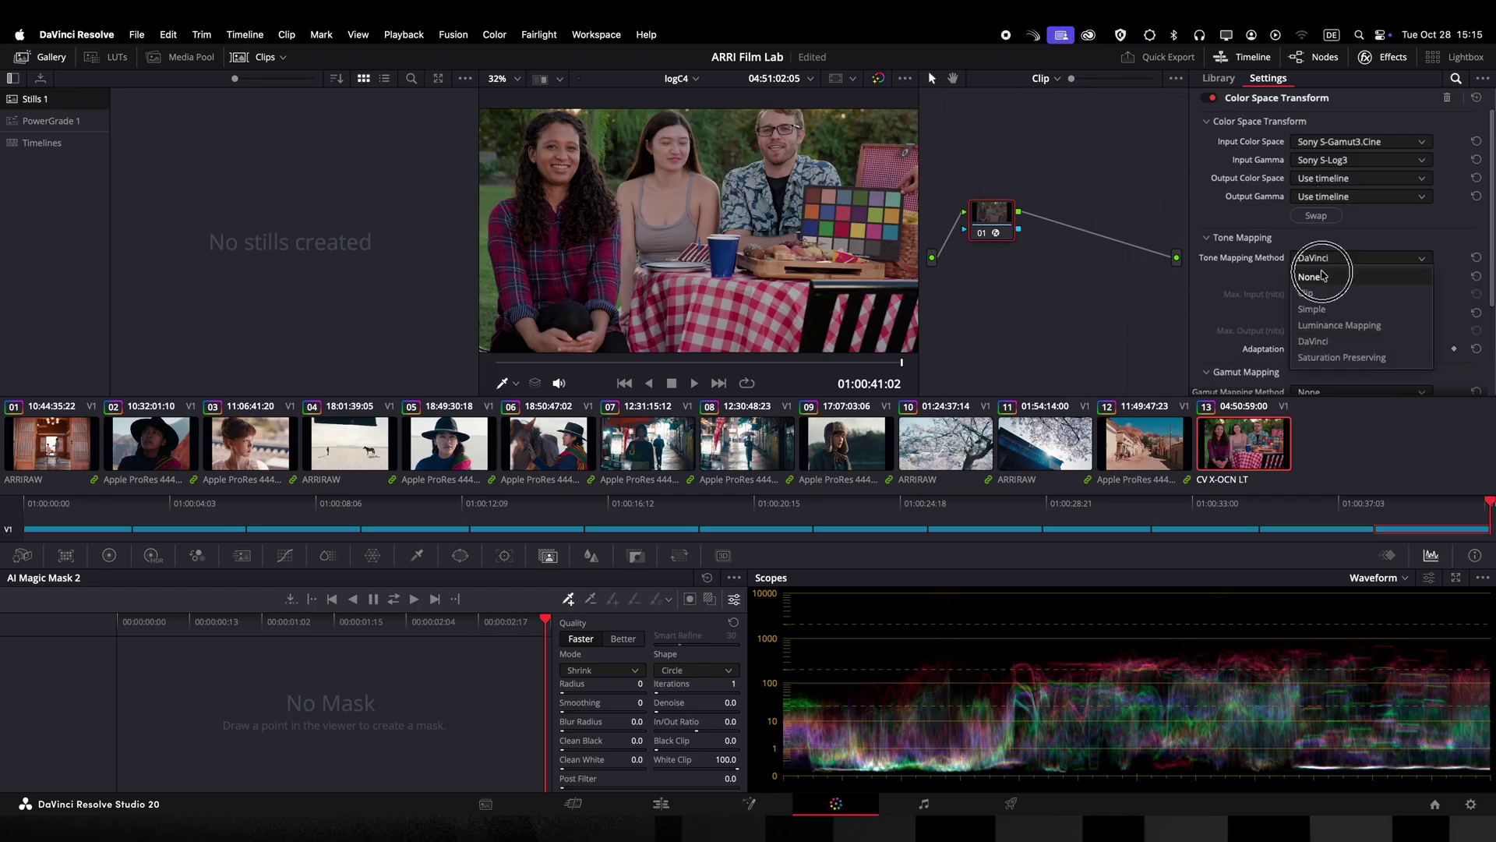
click(1322, 275)
Add the Sony clip to the existing group and toggle the group's ARRI Film Lab node to compare
scroll(1323, 275, down, 2)
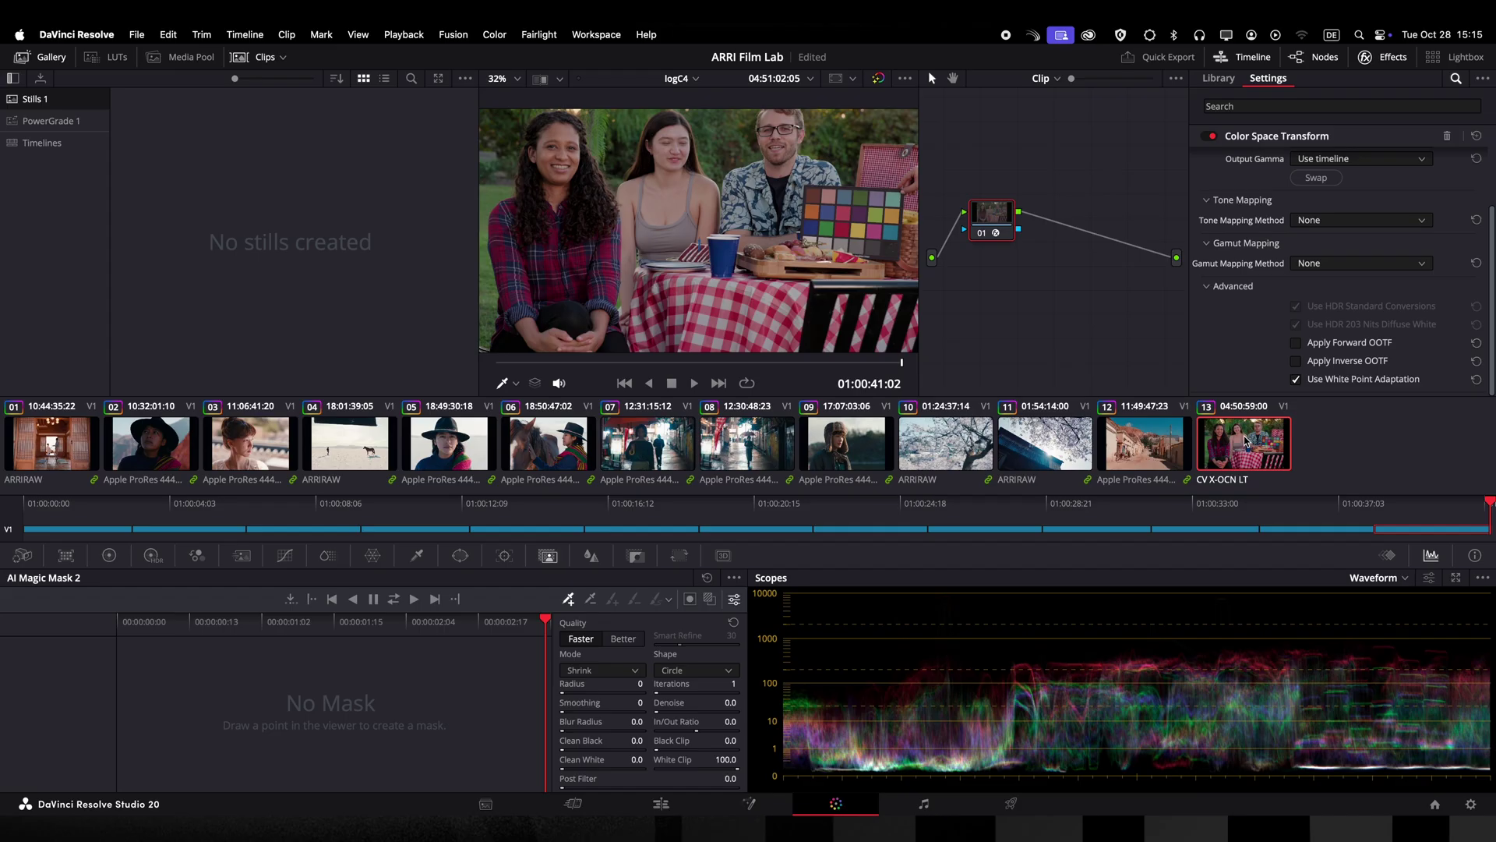
right_click(1245, 441)
click(1304, 189)
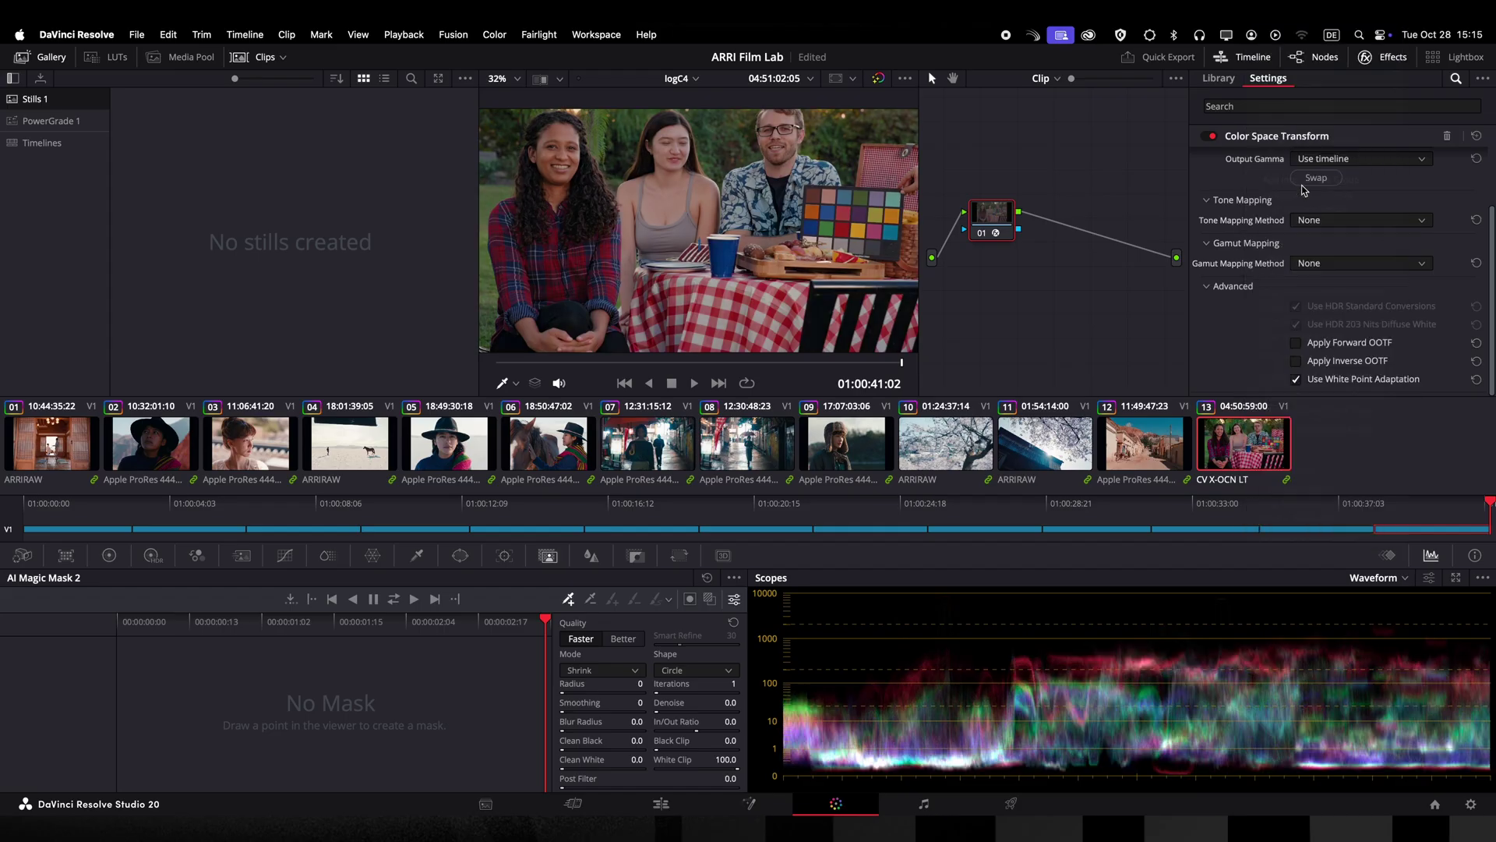
click(1042, 78)
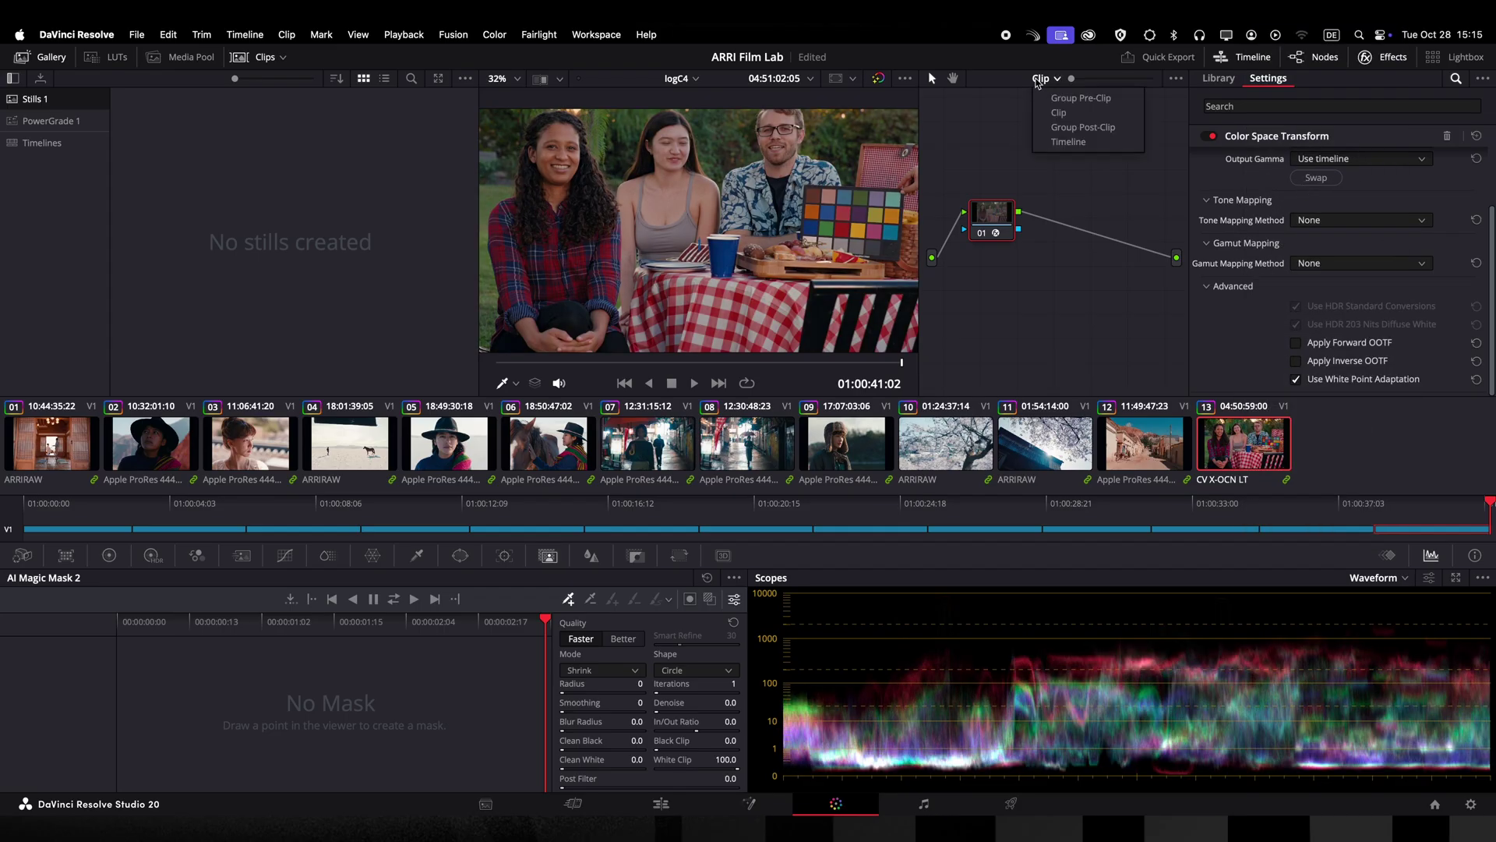
click(1064, 128)
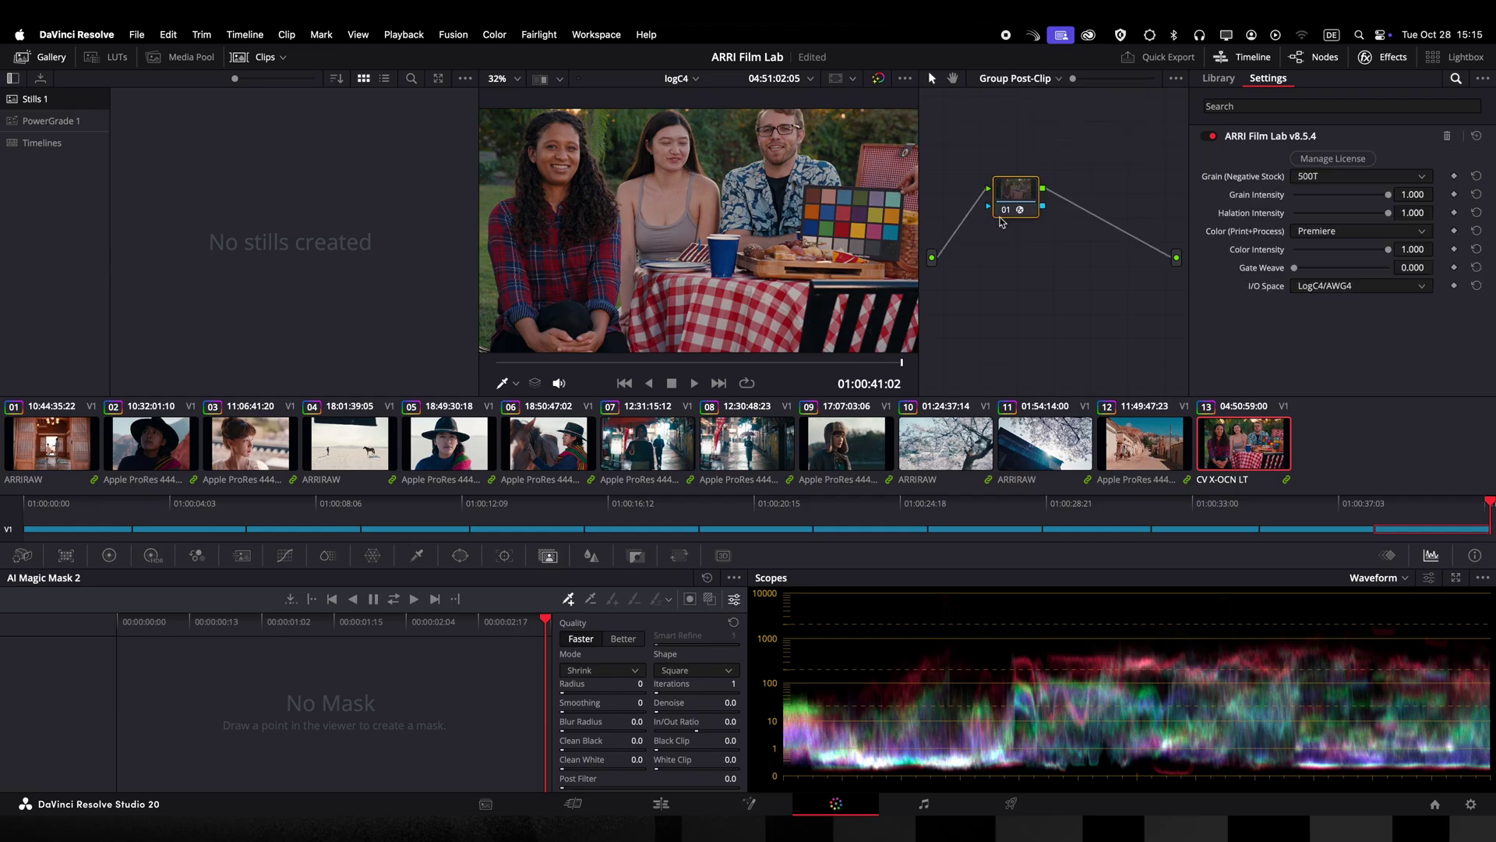
click(1005, 211)
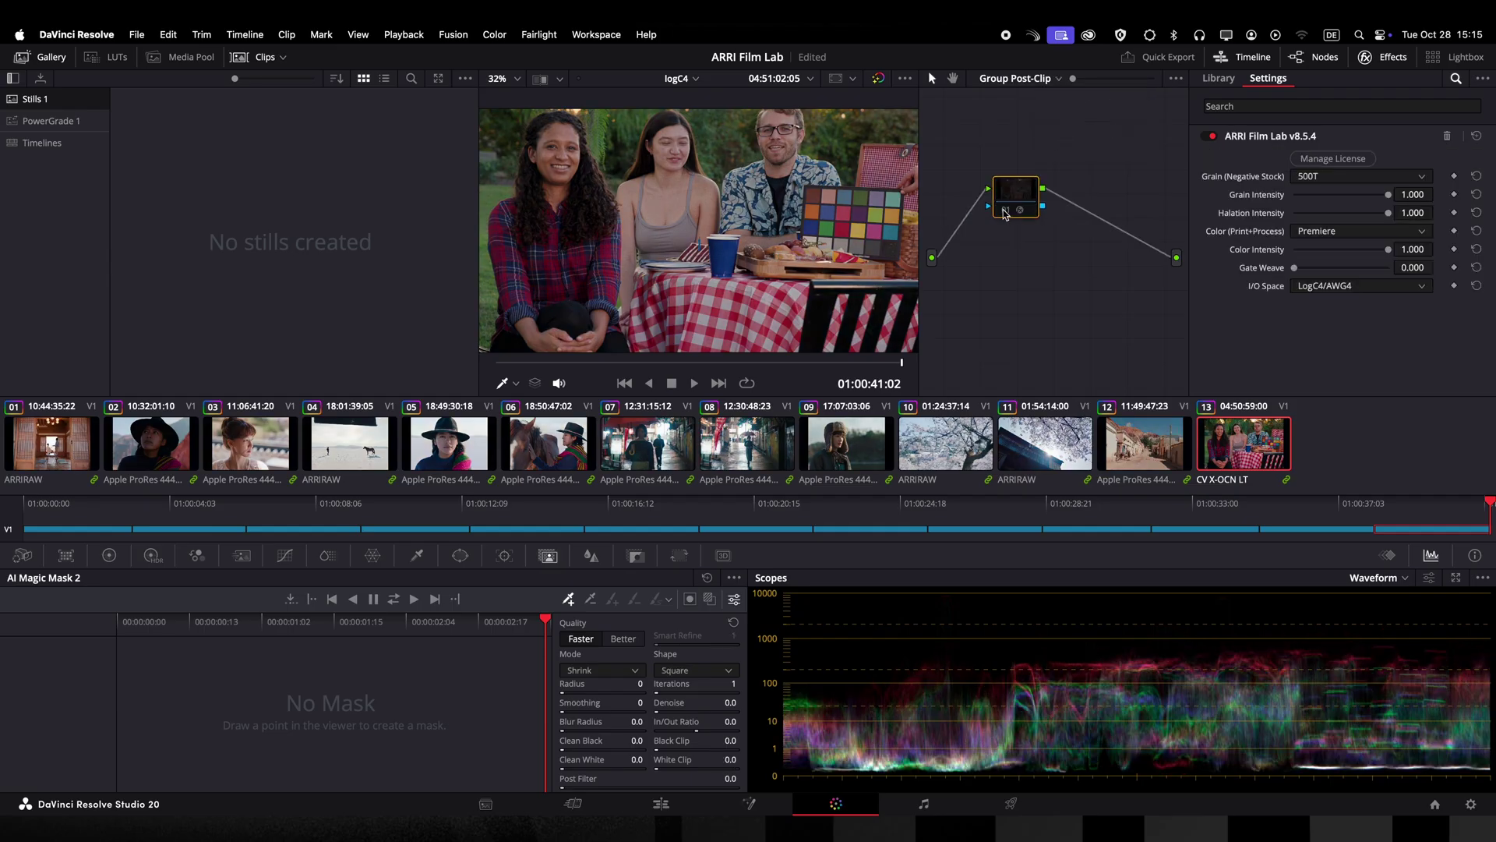
click(1004, 210)
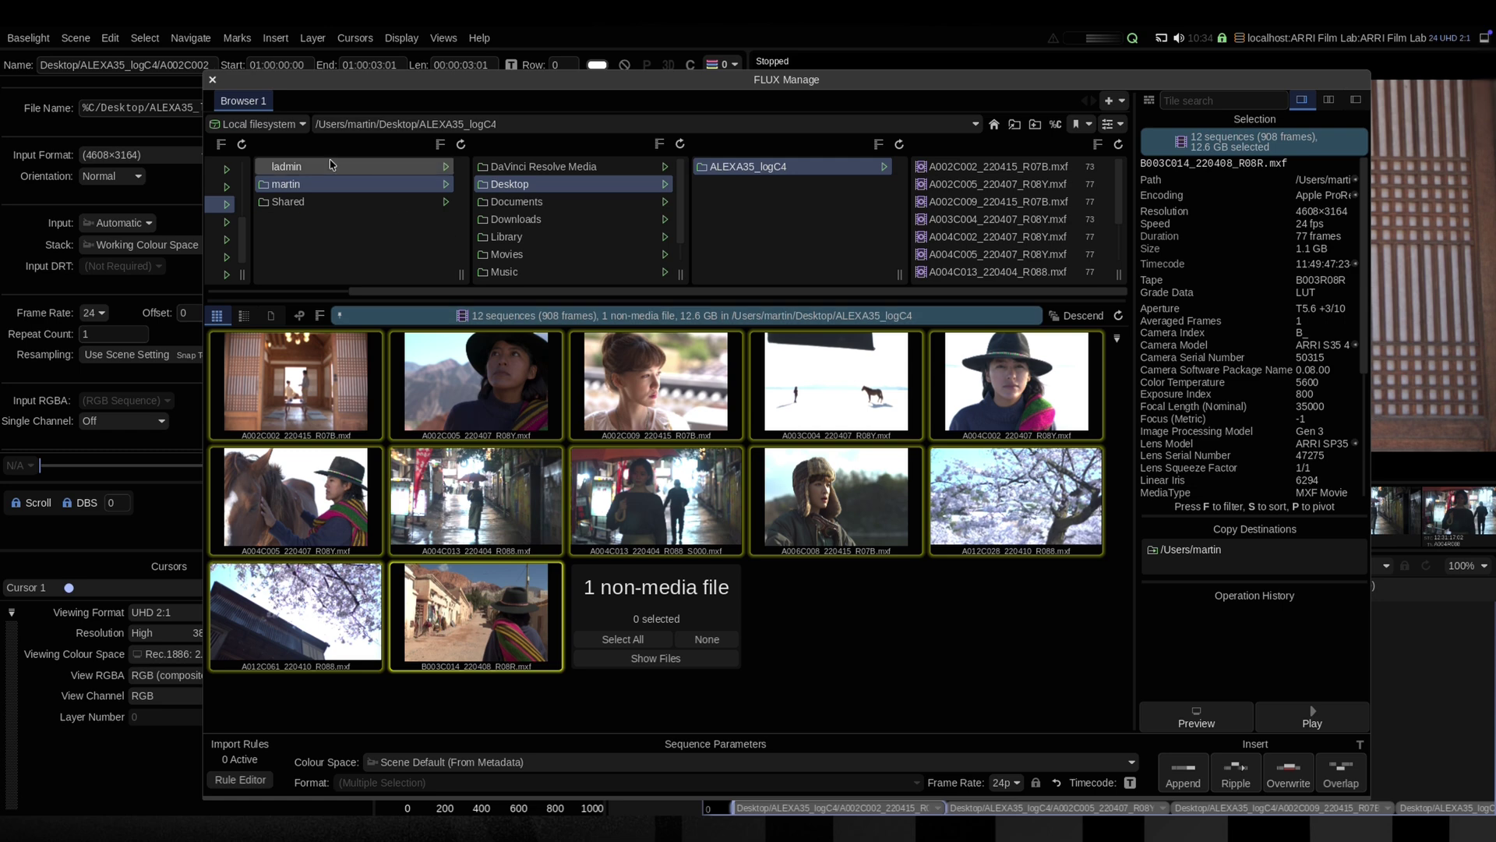
In Scene Settings, keep ARRI LogC4 / AWG4 working space and set the display transform to ARRI REVEAL
click(212, 79)
click(441, 39)
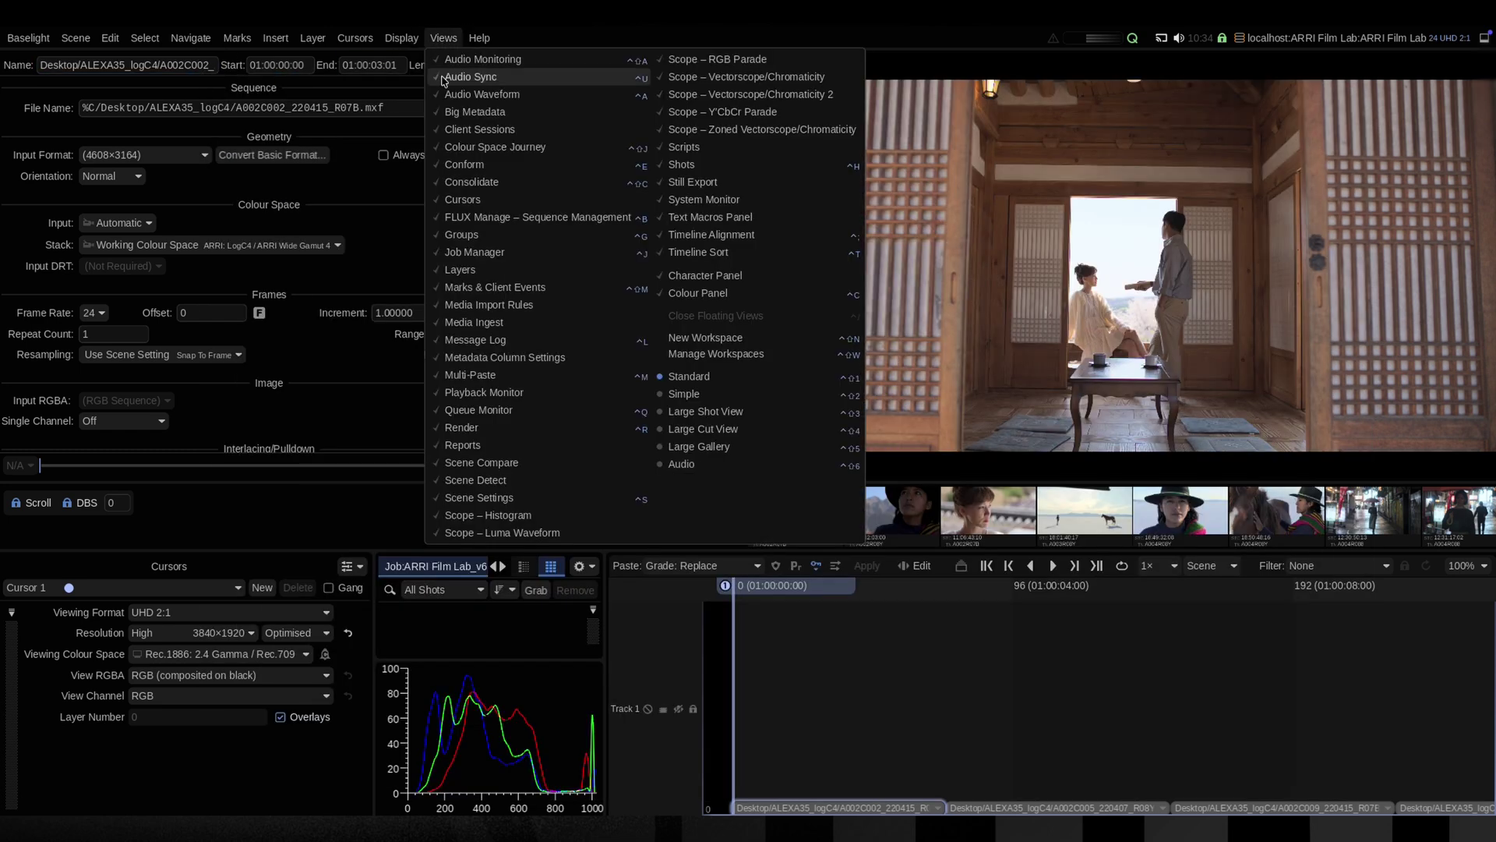
click(484, 498)
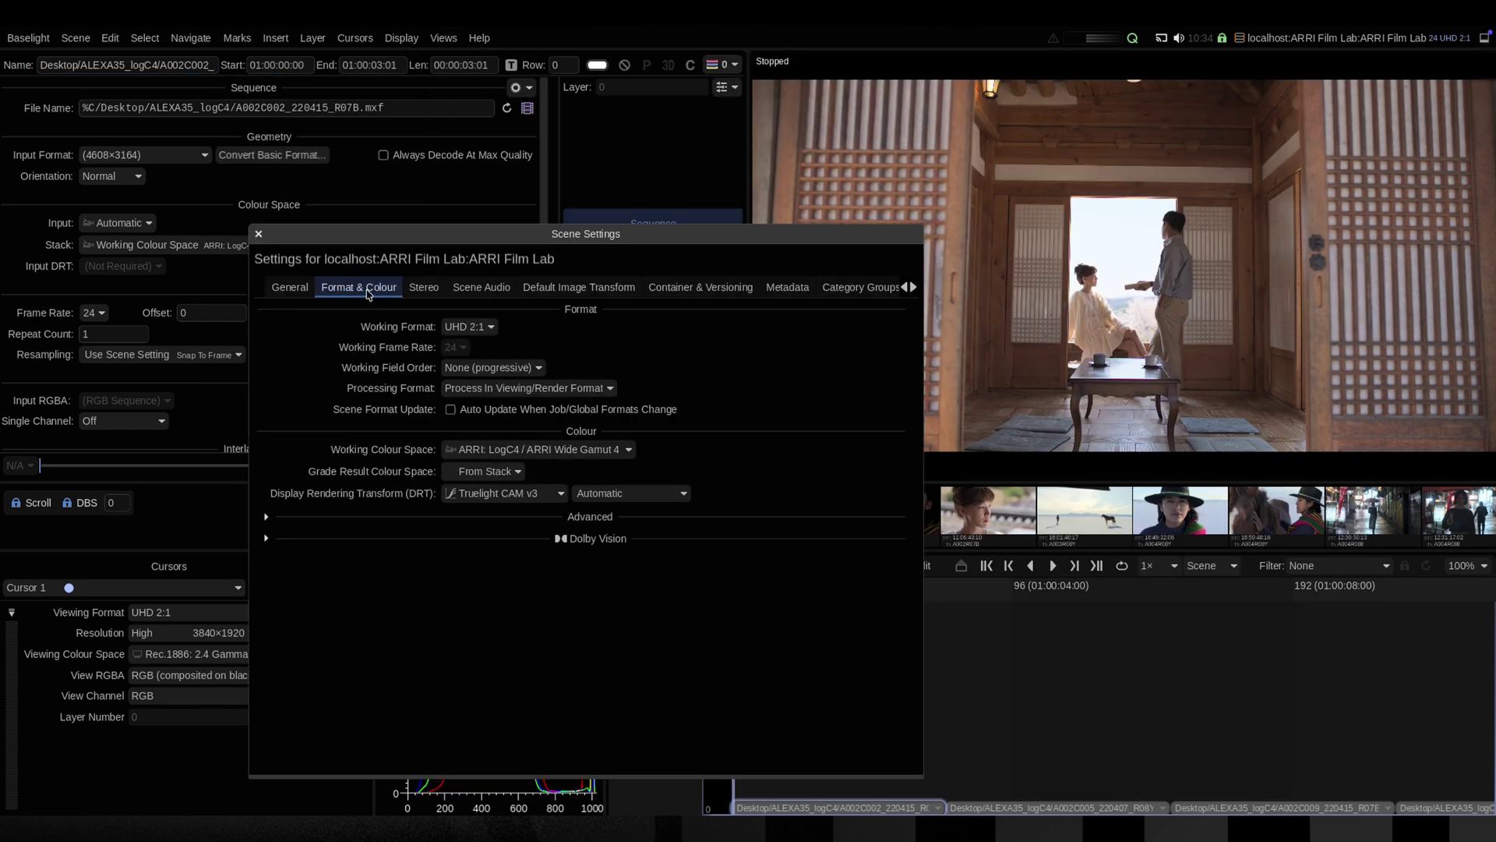
click(492, 449)
click(494, 447)
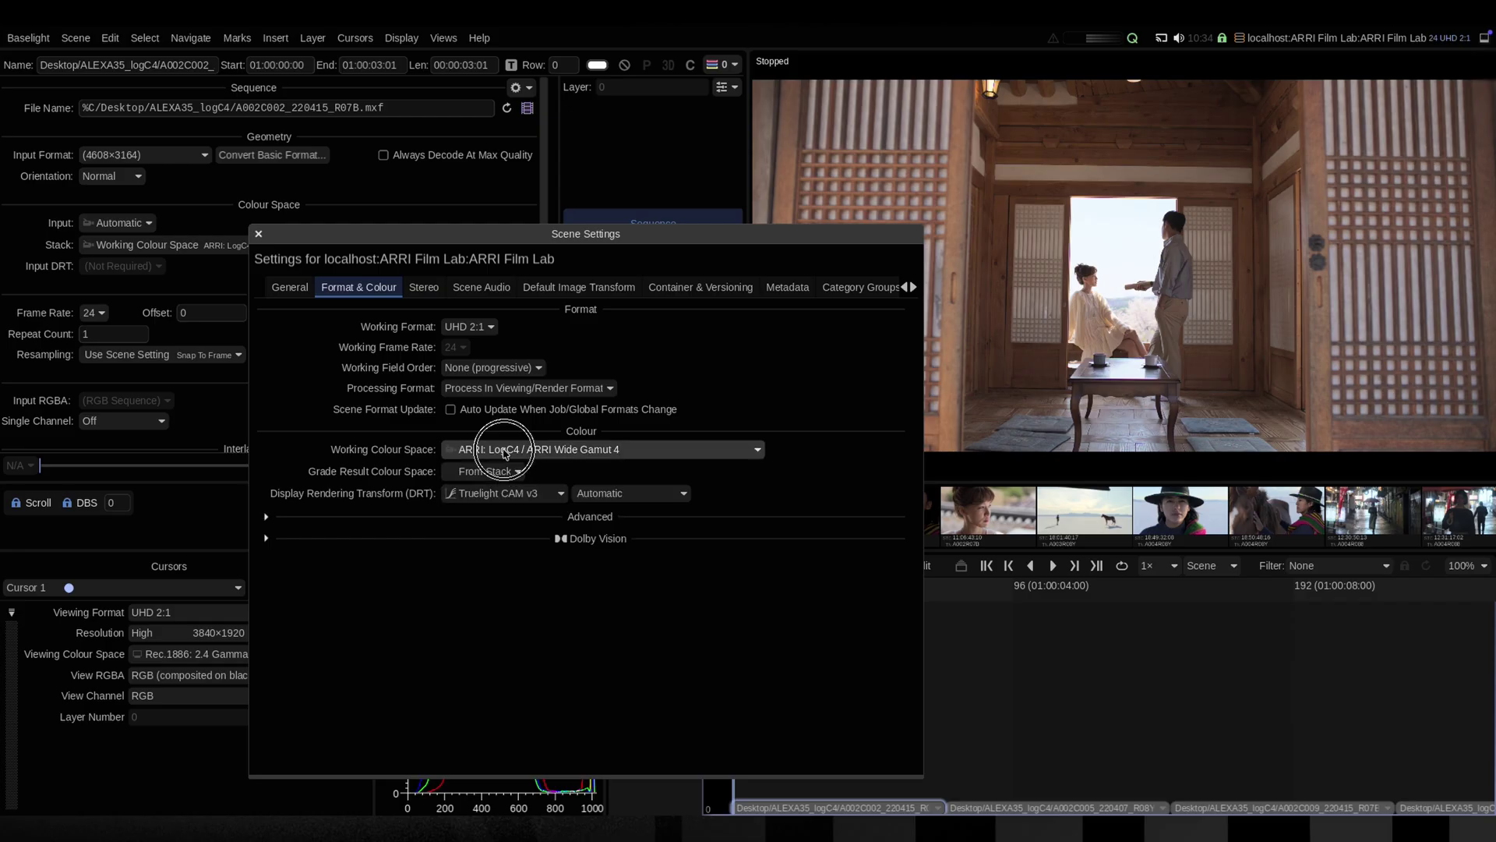
click(508, 499)
click(538, 583)
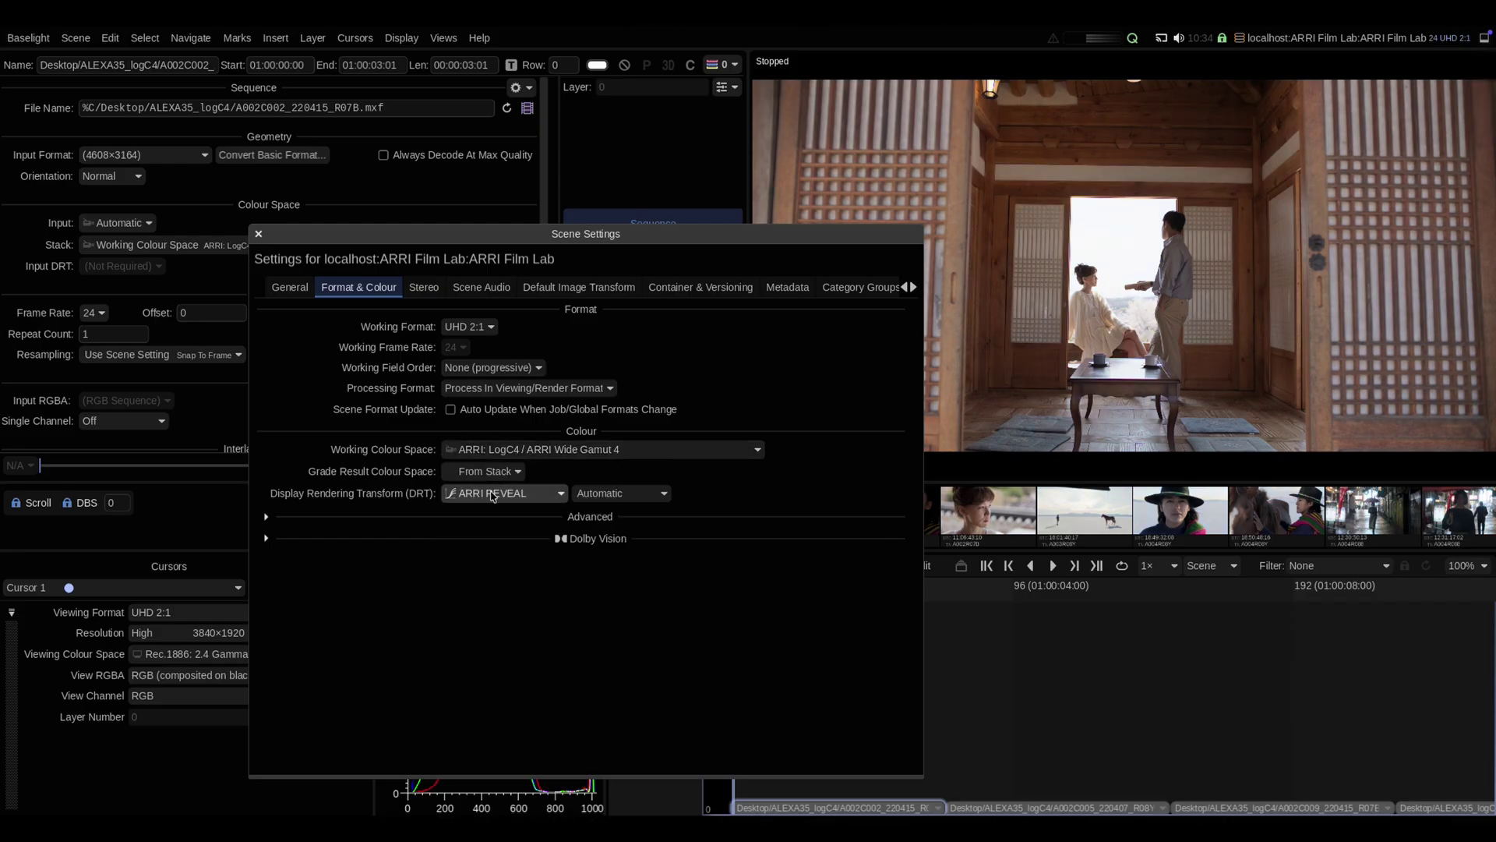
key(Escape)
Insert an OFX Filter layer using the ARRI Film Lab plugin
click(275, 37)
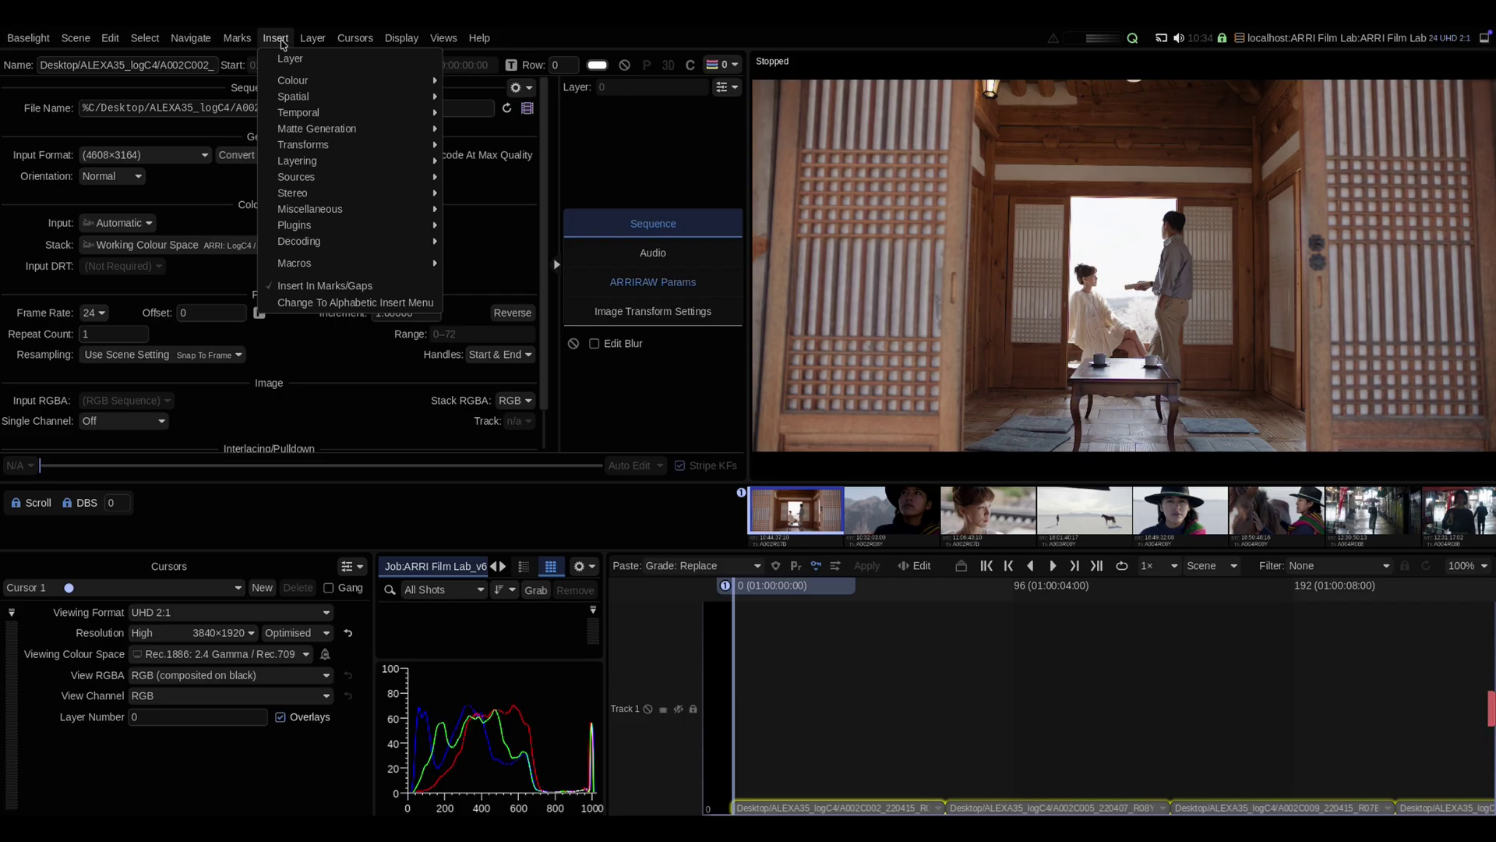
mouse_move(294, 225)
click(471, 244)
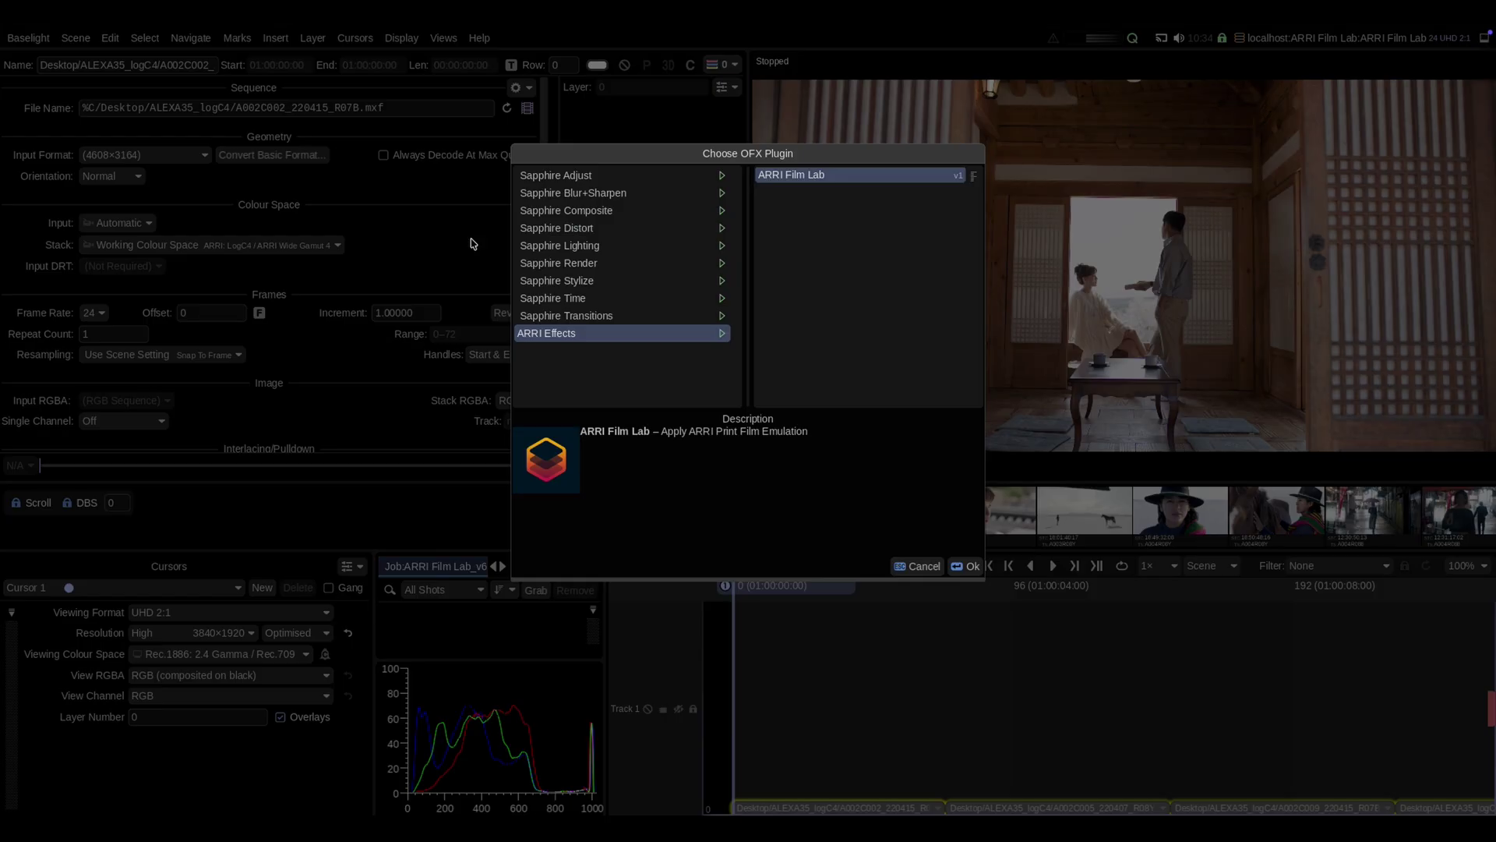
click(825, 180)
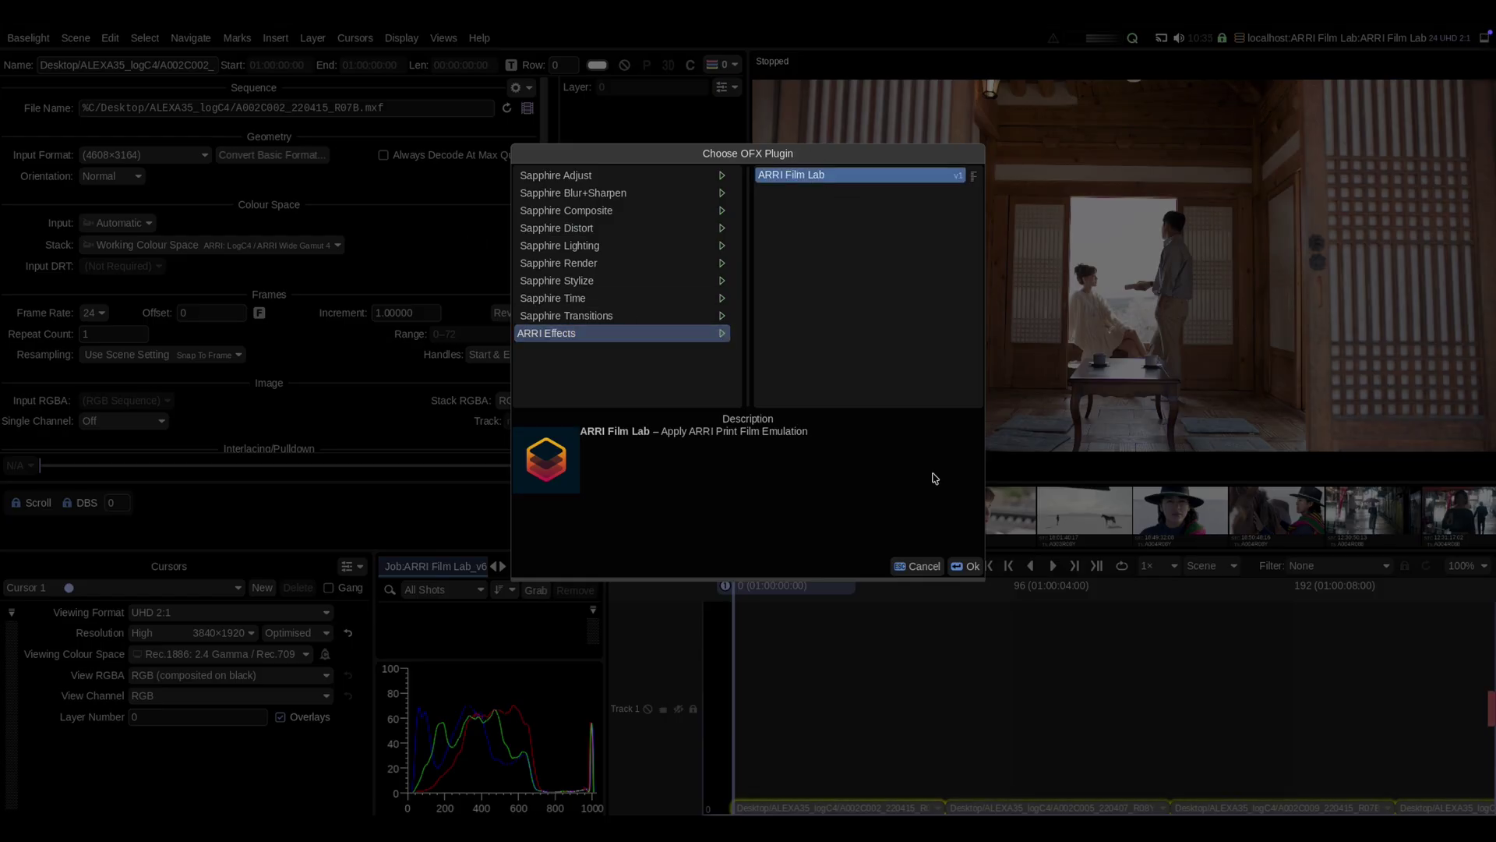
click(966, 567)
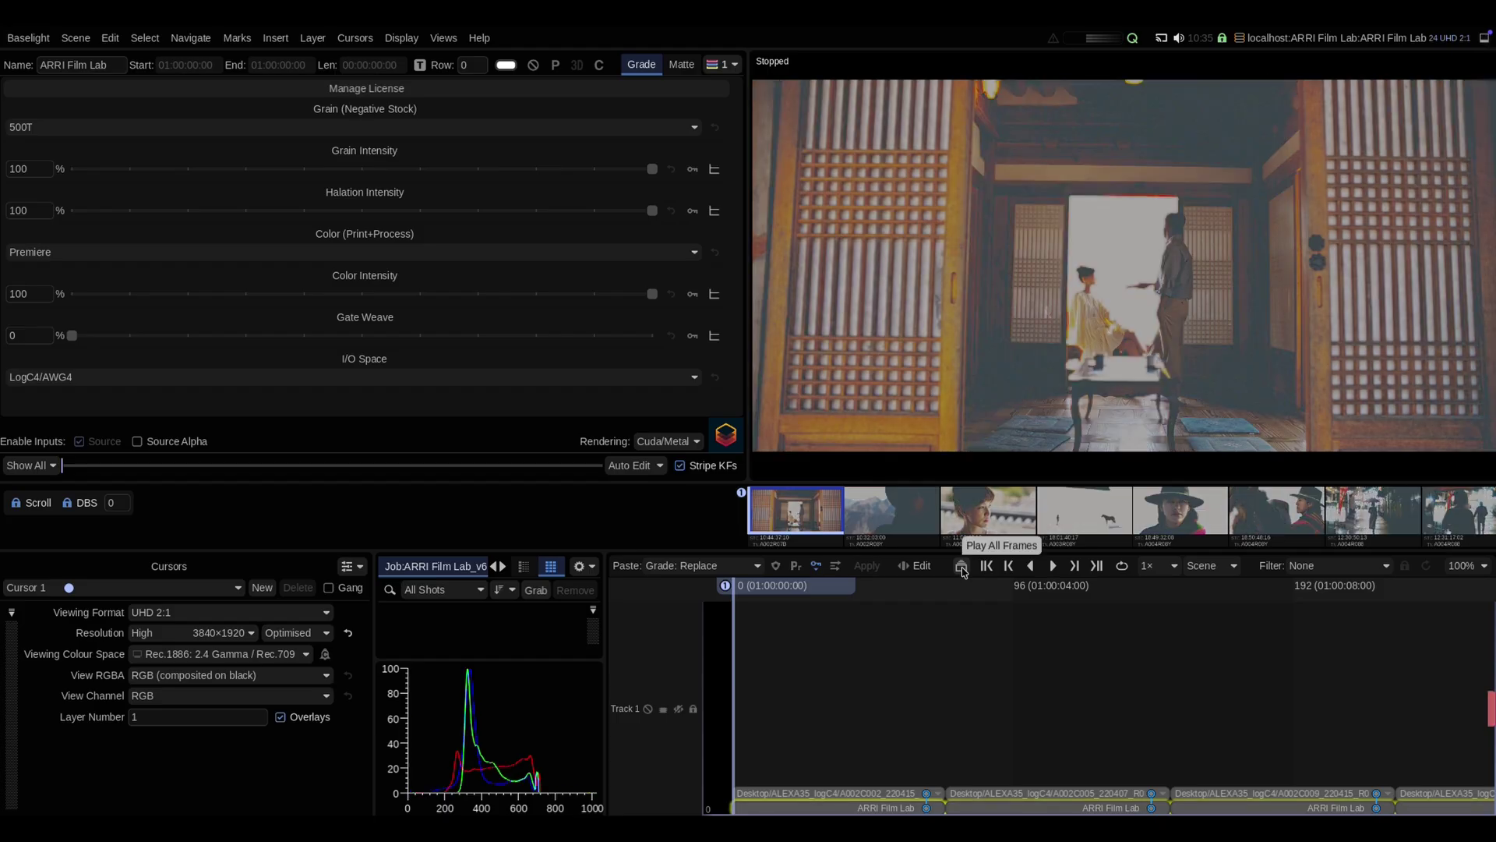
Set the Film Lab I/O Space to Linear/AWG4 and review the Colour Space Journey view
click(327, 378)
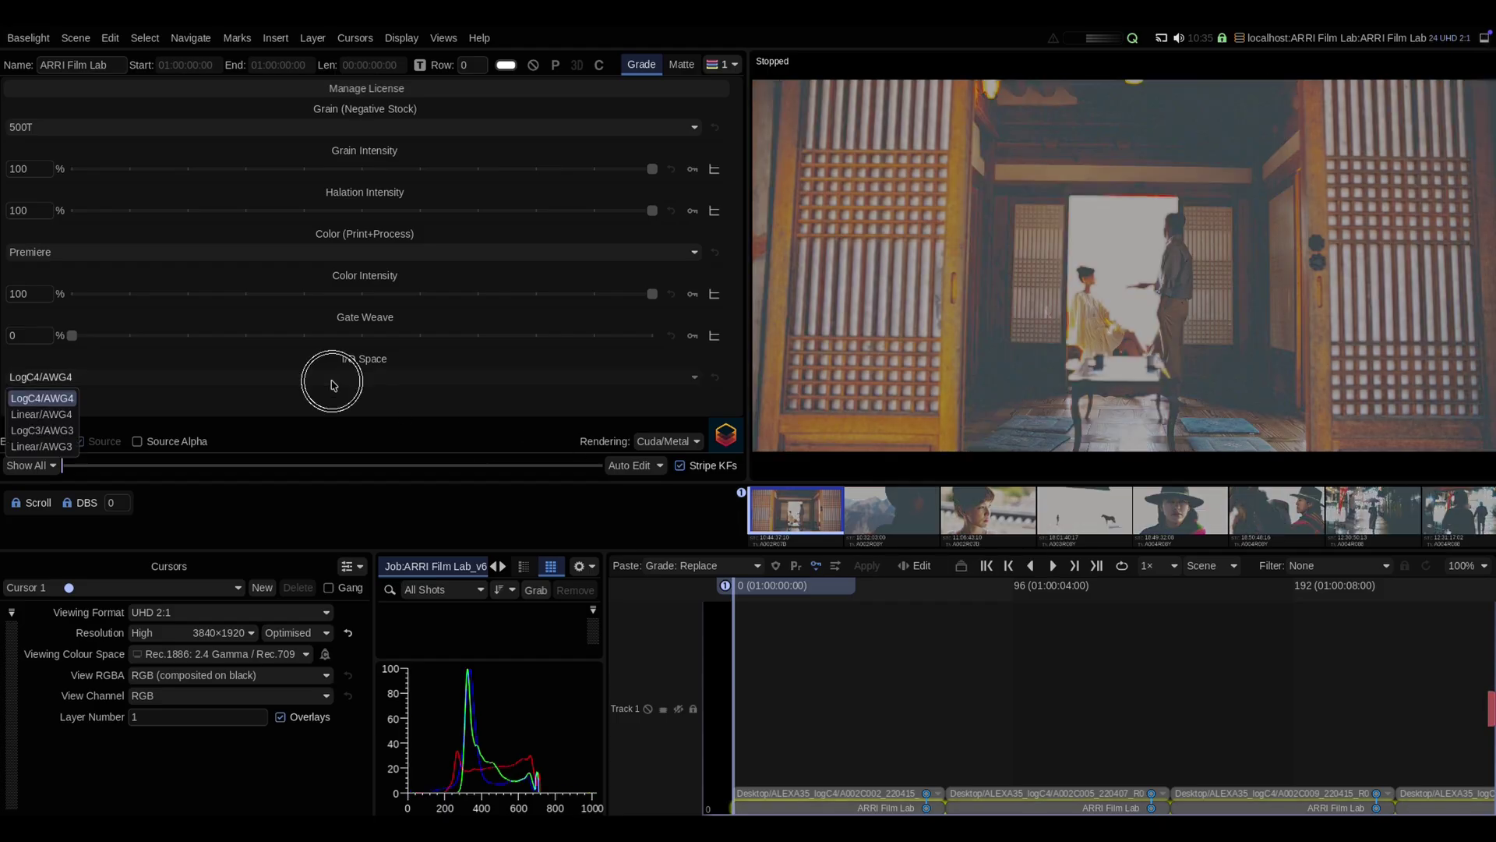
click(64, 415)
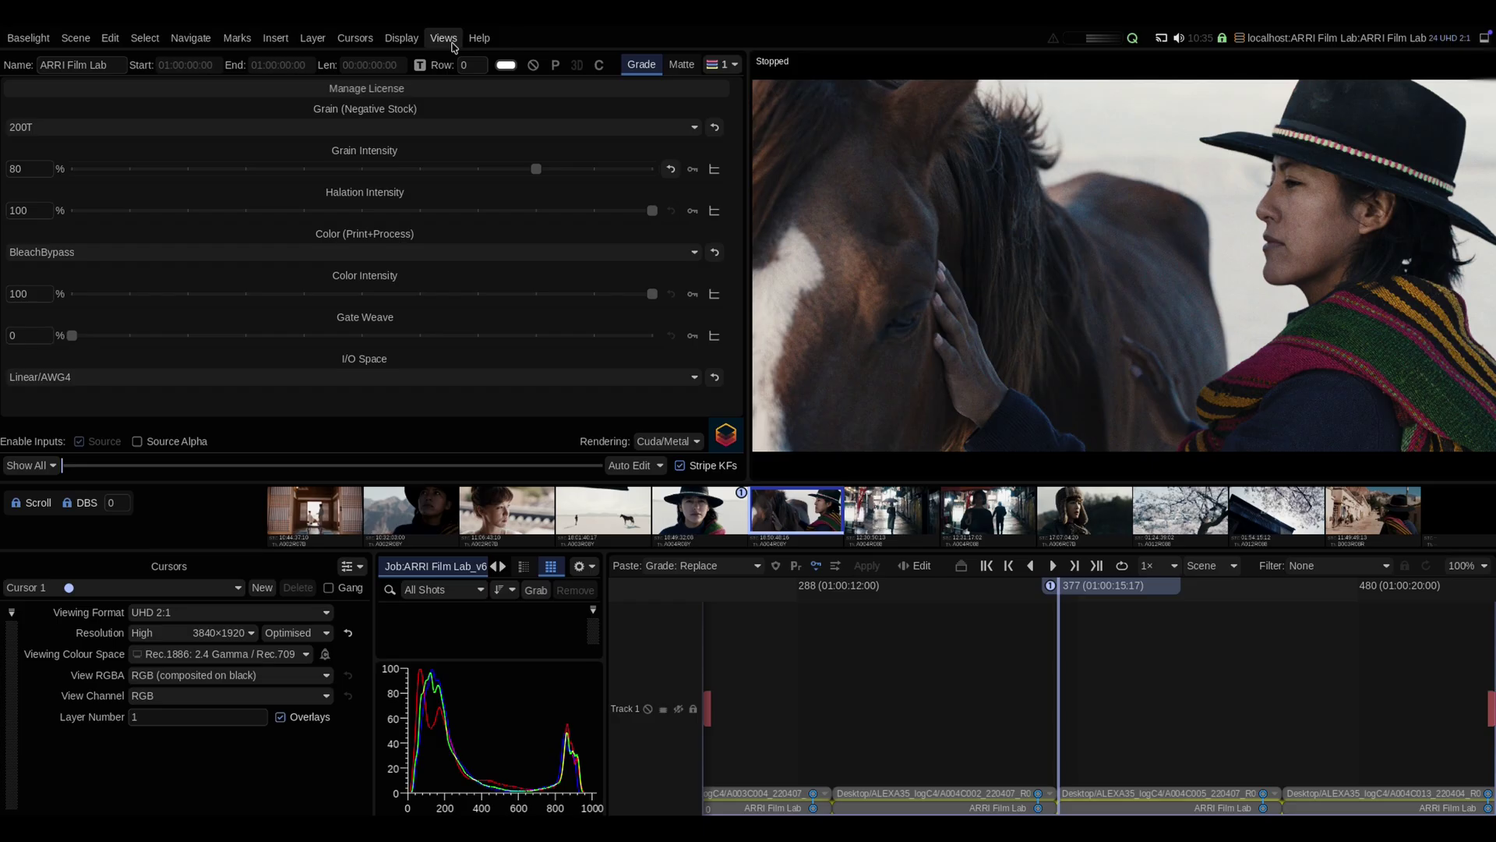
click(445, 39)
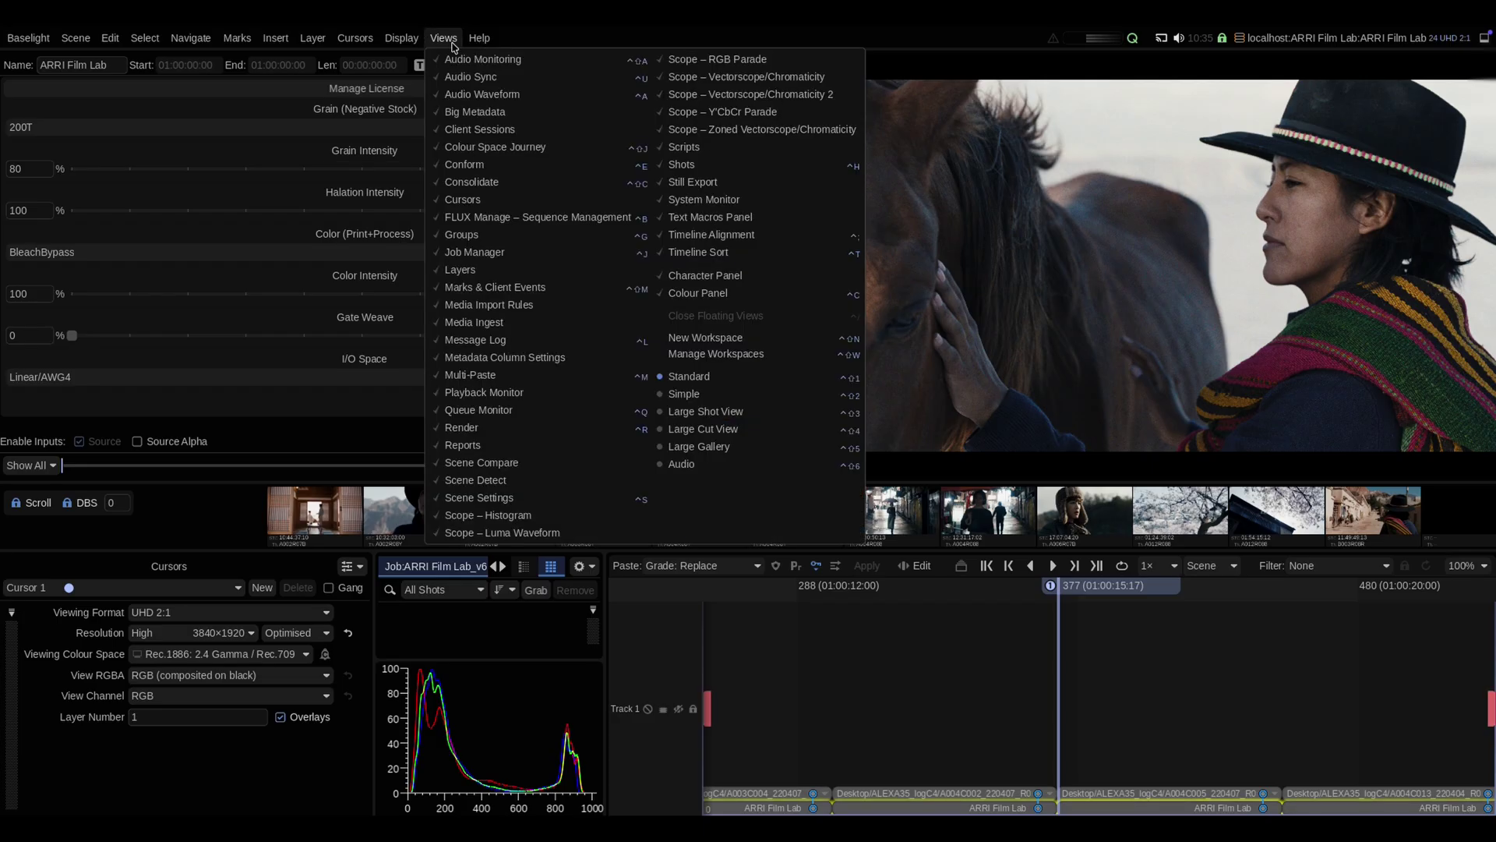
click(481, 149)
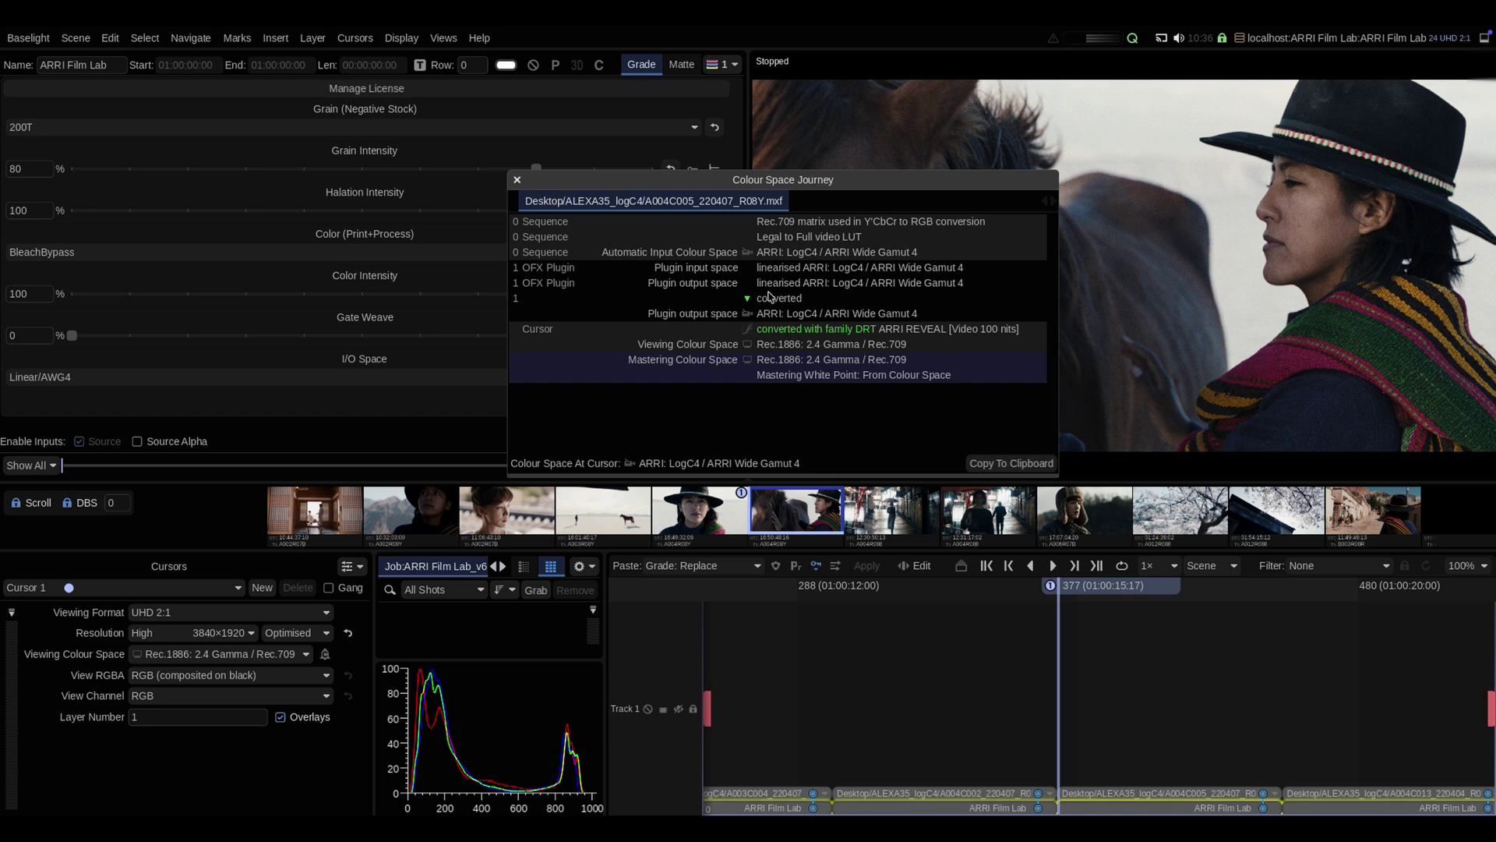
click(517, 180)
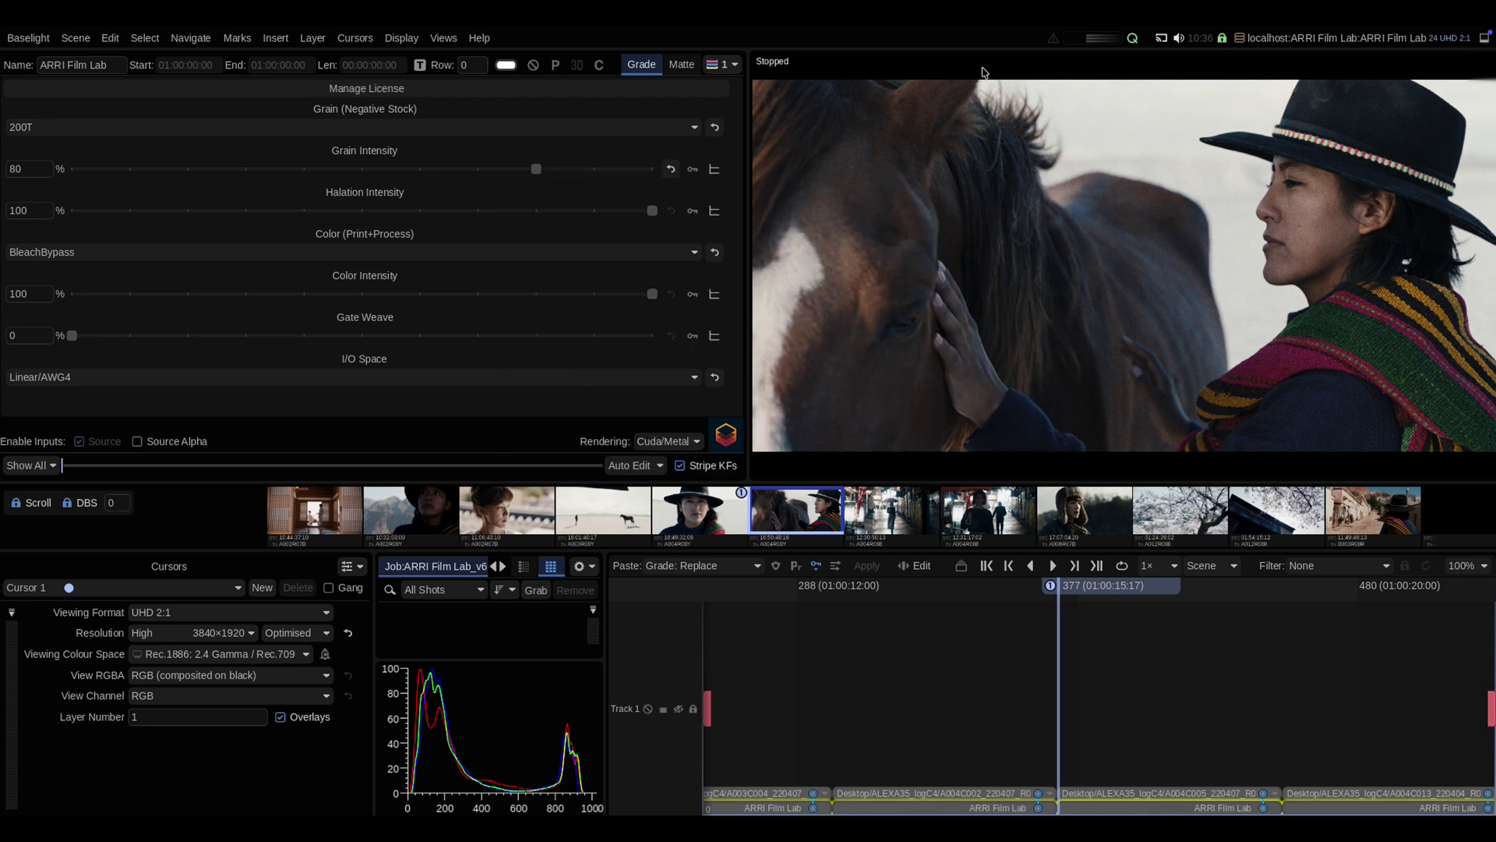